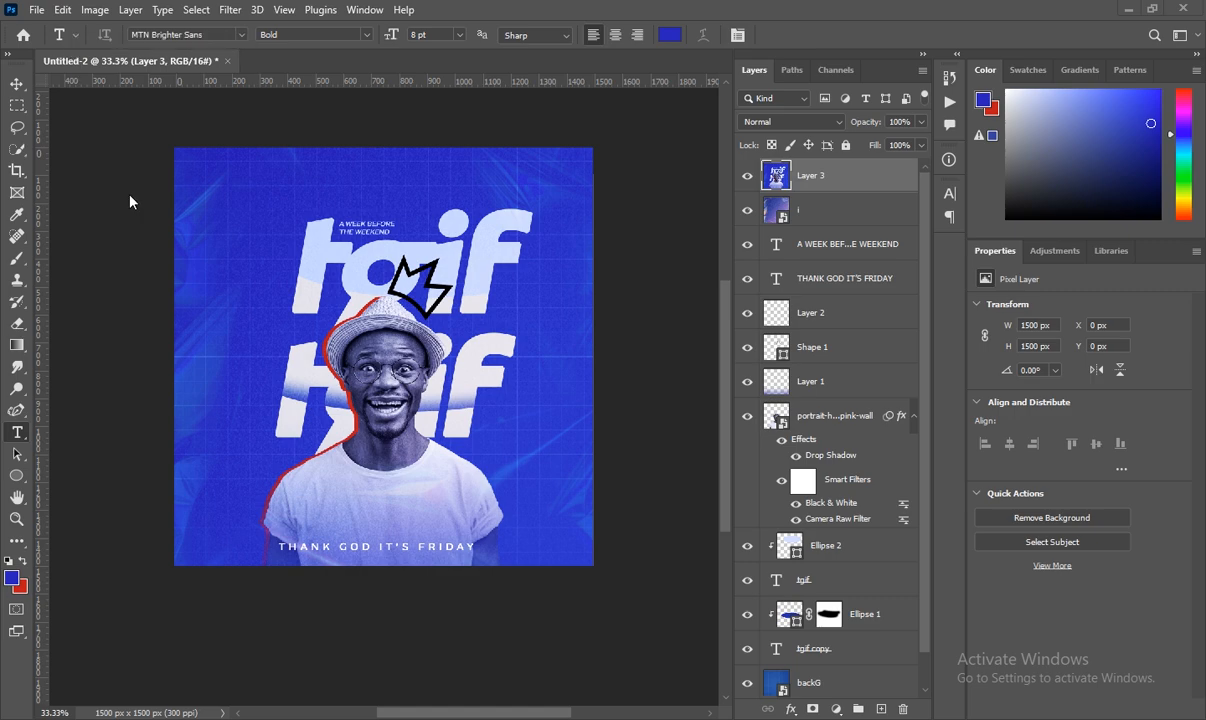
Step: Create a new document measured in inches, 5 inches wide and 5 inches high
{"action": "left_click", "coordinate": [35, 9]}
{"action": "left_click", "coordinate": [50, 27]}
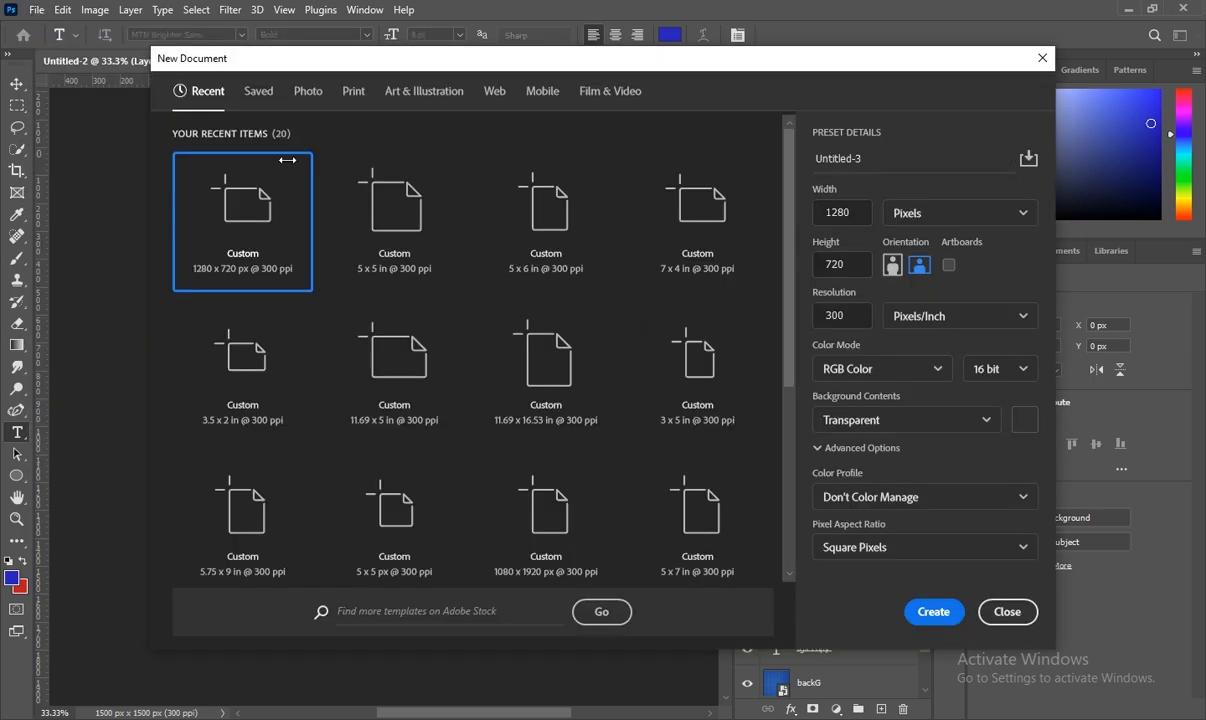
{"action": "left_click", "coordinate": [914, 214]}
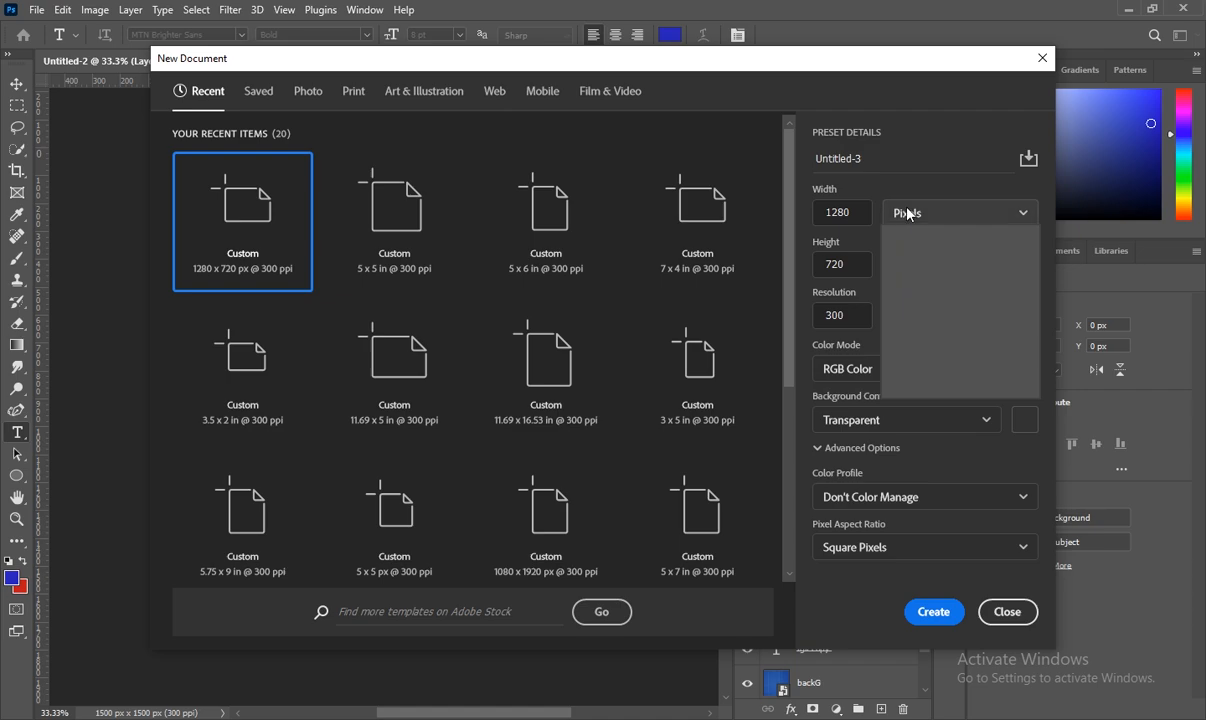
{"action": "left_click", "coordinate": [914, 274]}
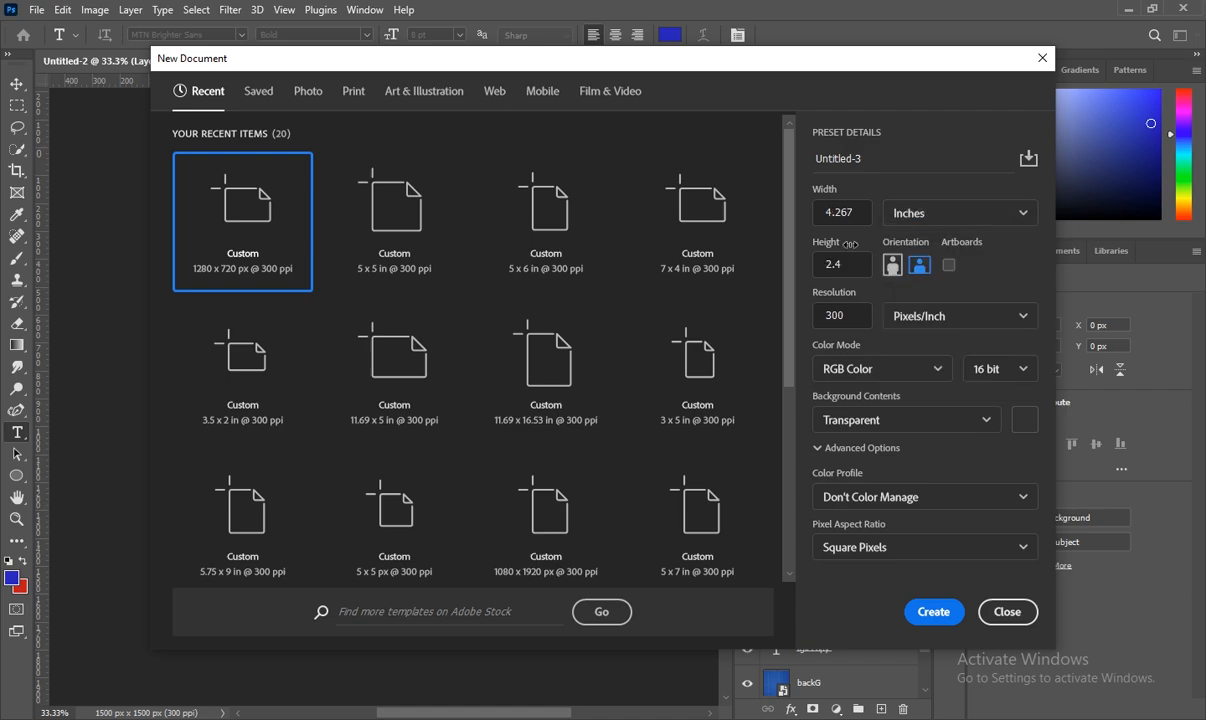
{"action": "double_click", "coordinate": [839, 214]}
{"action": "type", "text": "5"}
{"action": "double_click", "coordinate": [835, 264]}
{"action": "type", "text": "5"}
{"action": "left_click", "coordinate": [932, 612]}
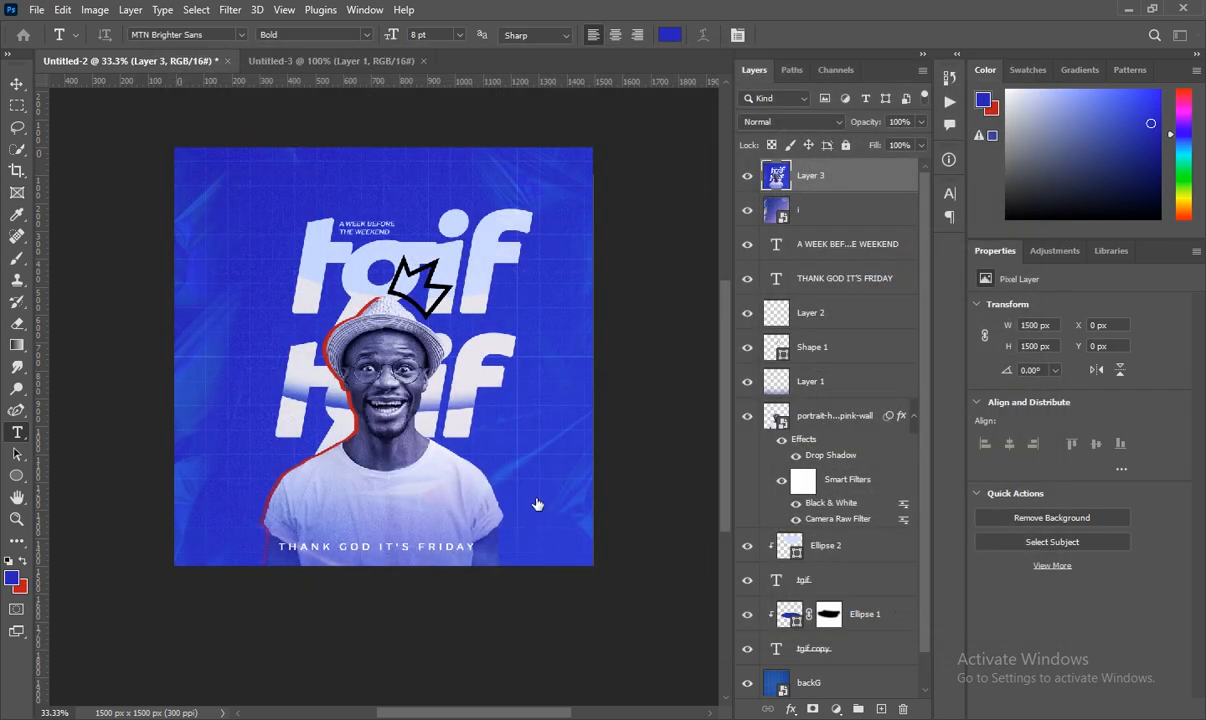
Step: Add a solid color fill layer in blue 0c30bc to the new document
{"action": "left_click", "coordinate": [836, 709]}
{"action": "left_click", "coordinate": [856, 409]}
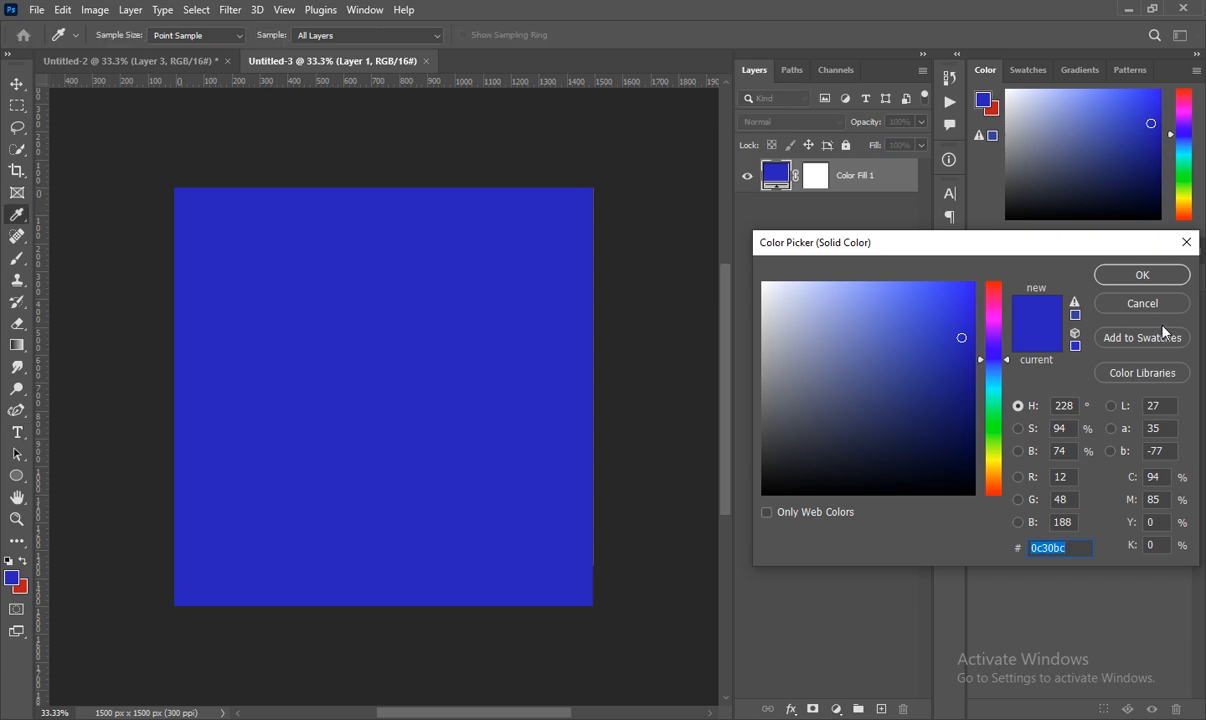
{"action": "left_click", "coordinate": [1130, 276]}
{"action": "key", "text": "t"}
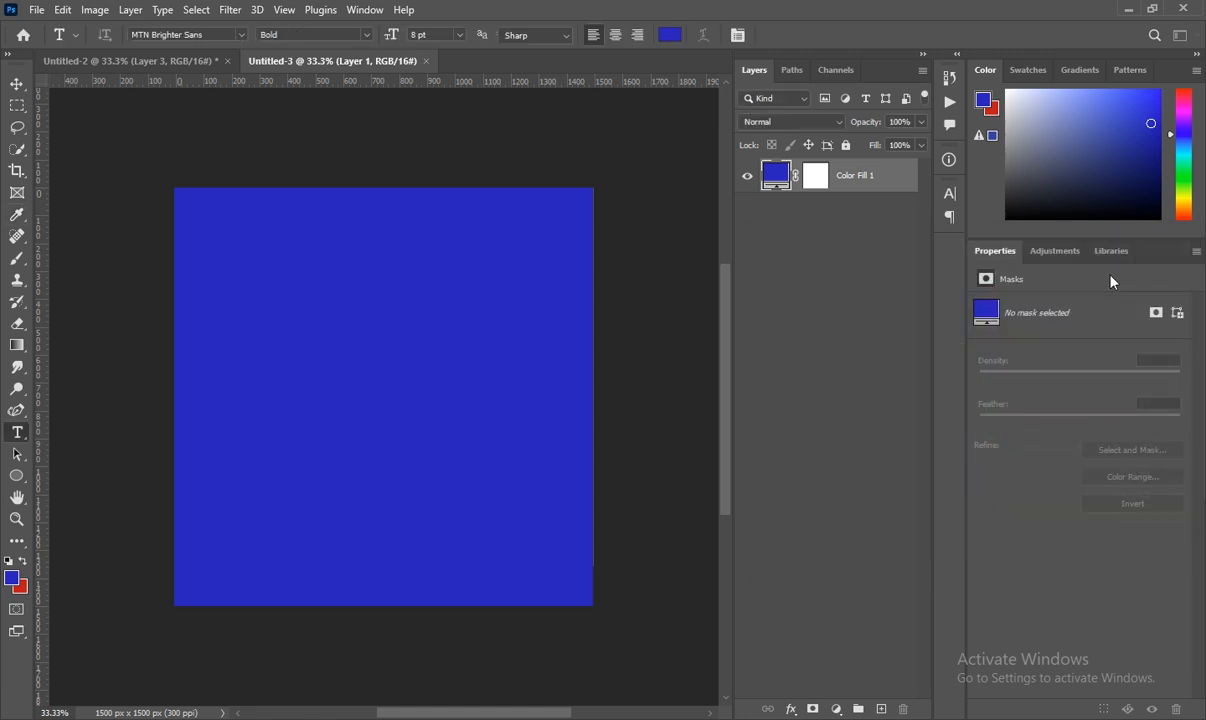
Step: Place the backG image from the source files folder on a new layer, scaled to 50% width and 50% height
{"action": "left_click", "coordinate": [881, 708]}
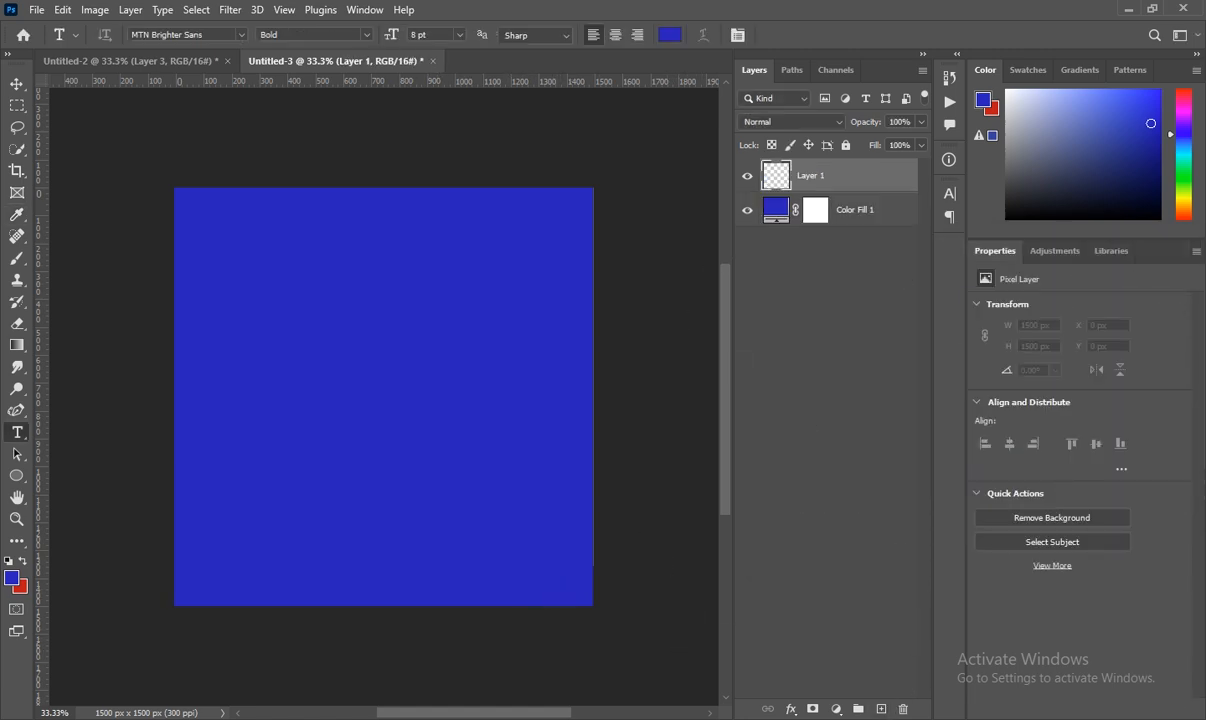
{"action": "key", "text": "alt+Tab"}
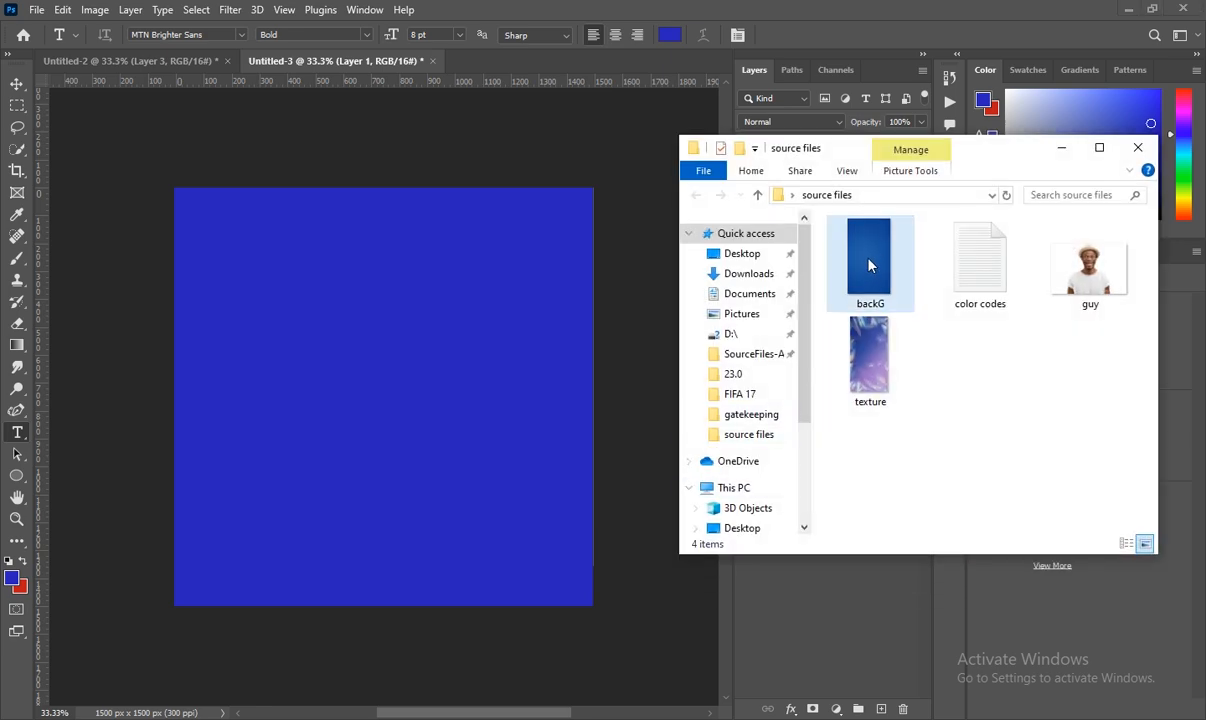
{"action": "left_click_drag", "start_coordinate": [868, 265], "coordinate": [521, 408]}
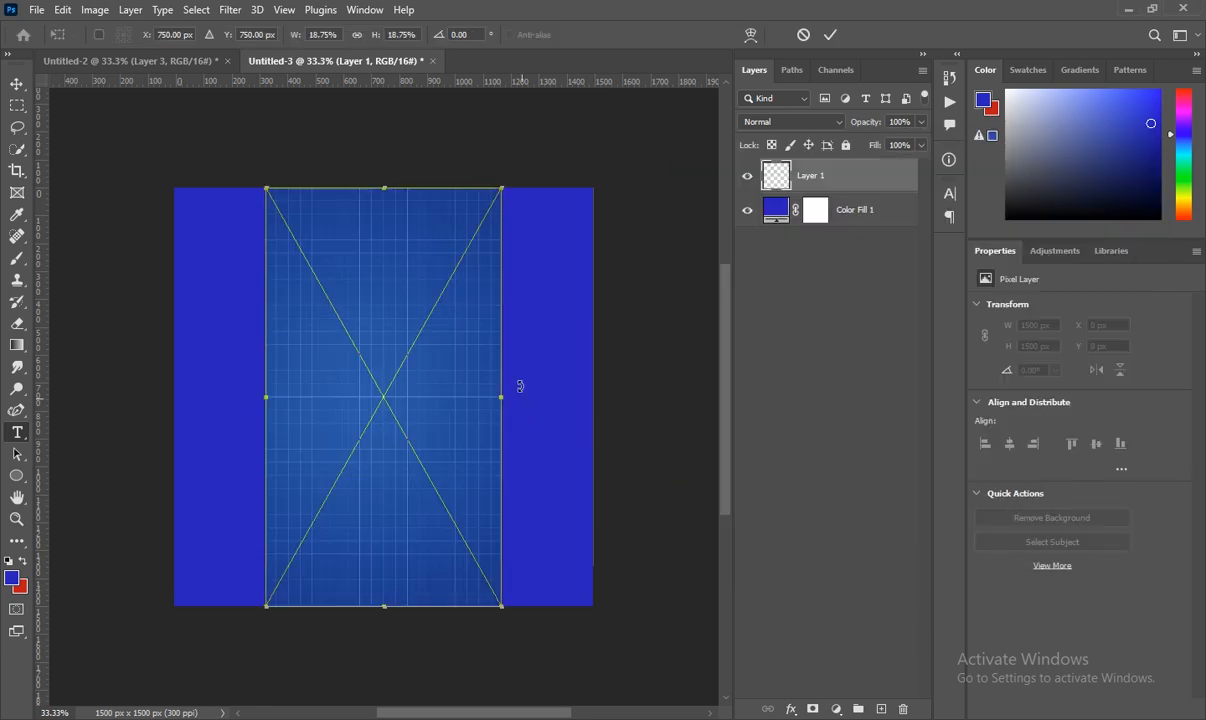
{"action": "left_click", "coordinate": [316, 35]}
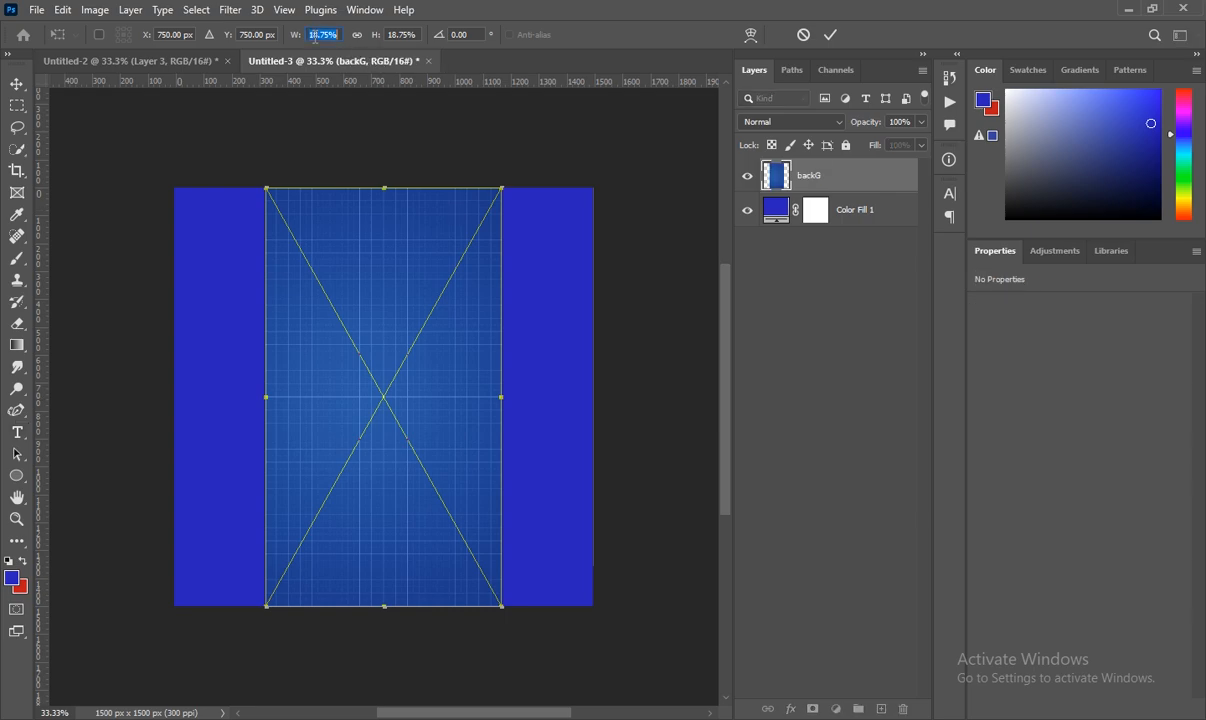
{"action": "type", "text": "50"}
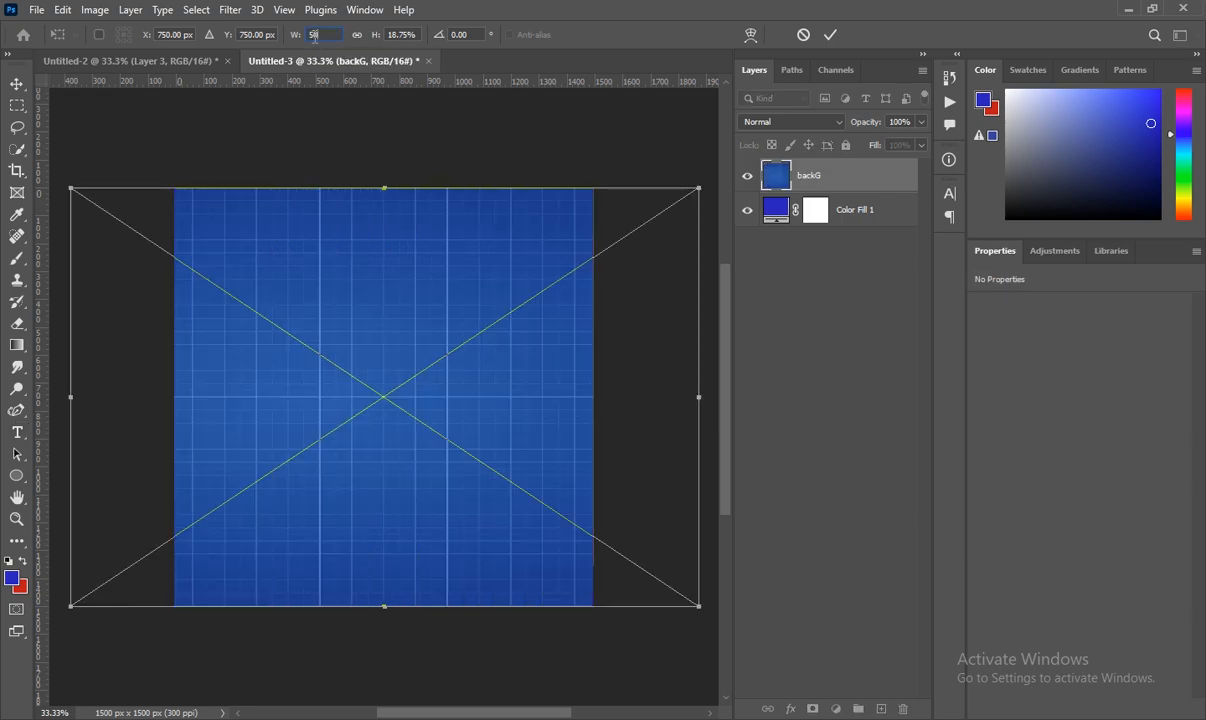
{"action": "left_click", "coordinate": [404, 34]}
{"action": "type", "text": "50"}
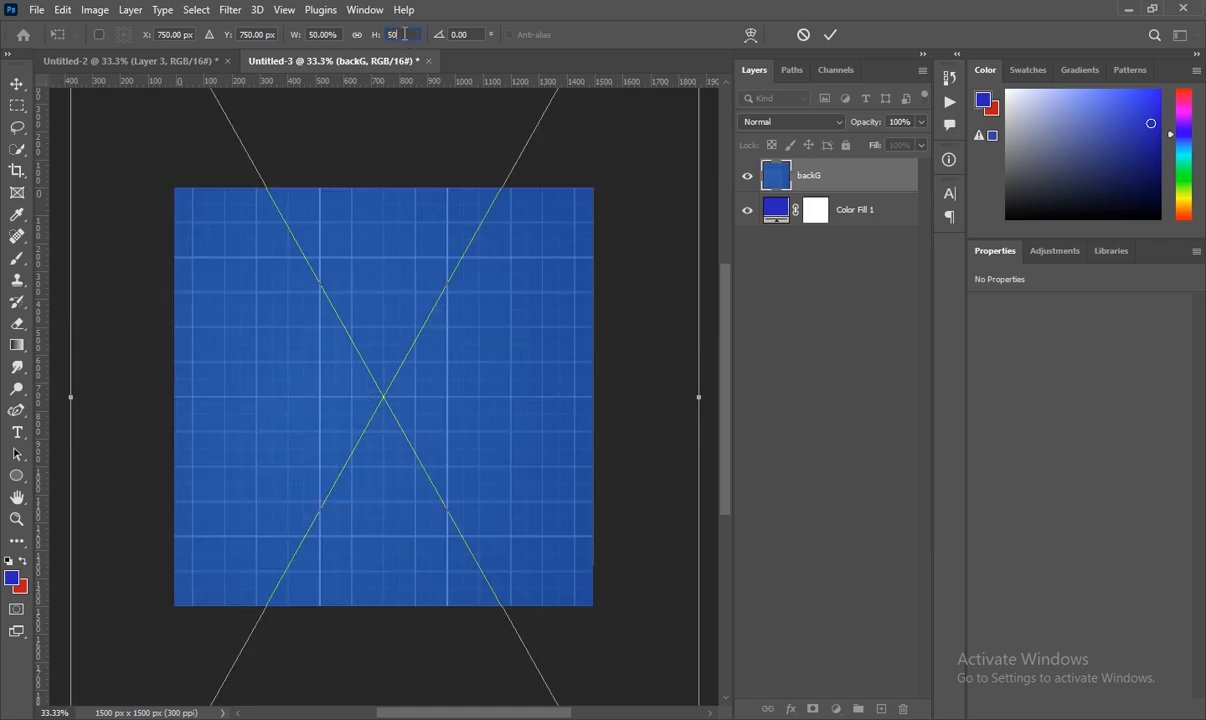
{"action": "key", "text": "Return"}
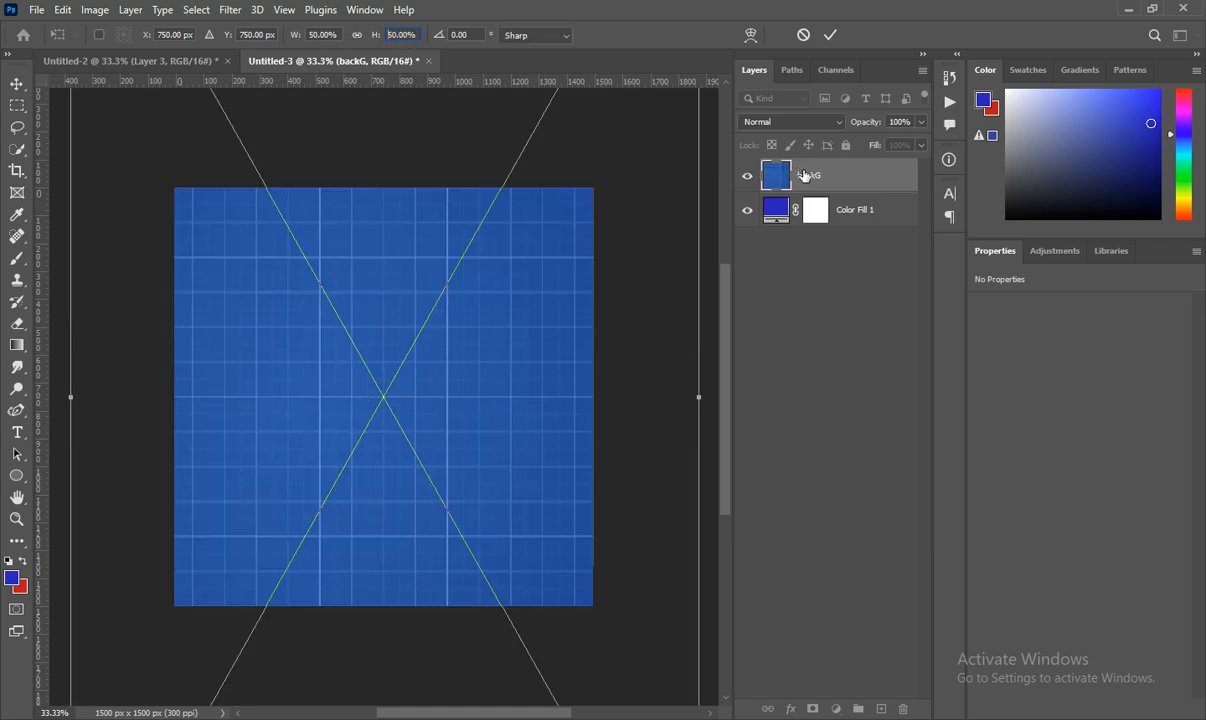
{"action": "key", "text": "Return"}
Step: Set the backG layer's blending mode to Luminosity and its opacity to 60%
{"action": "key", "text": "t"}
{"action": "left_click", "coordinate": [808, 124]}
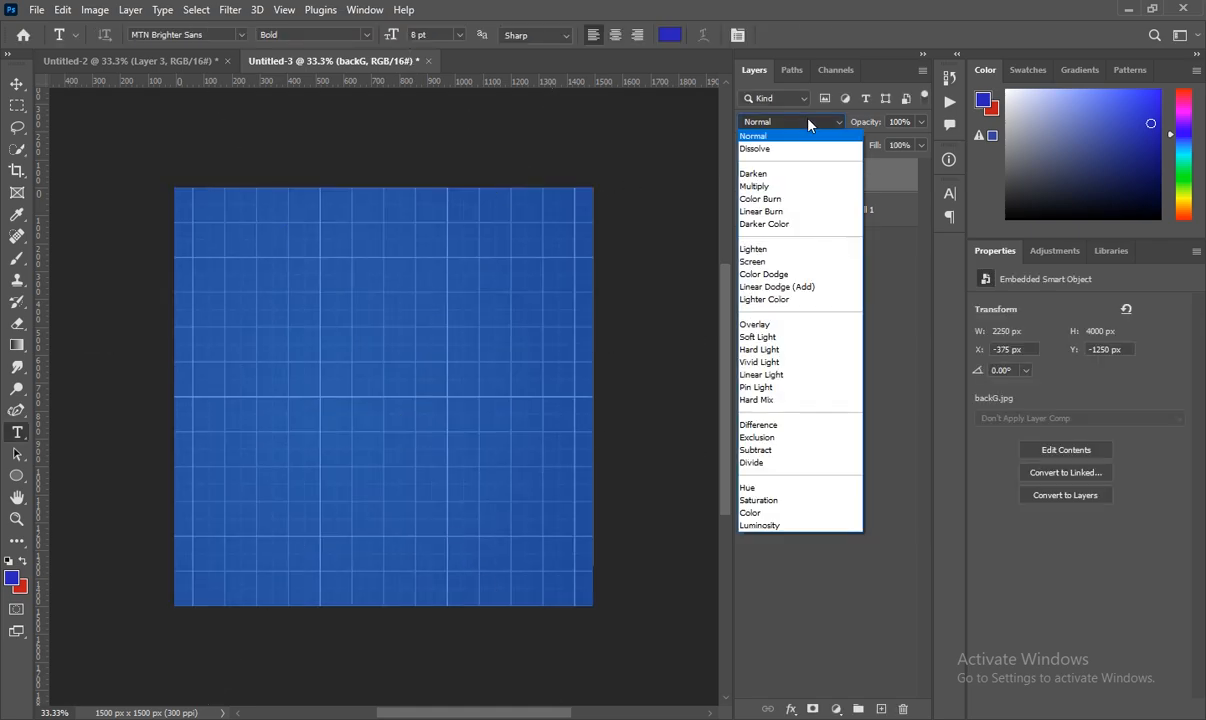
{"action": "left_click", "coordinate": [771, 526]}
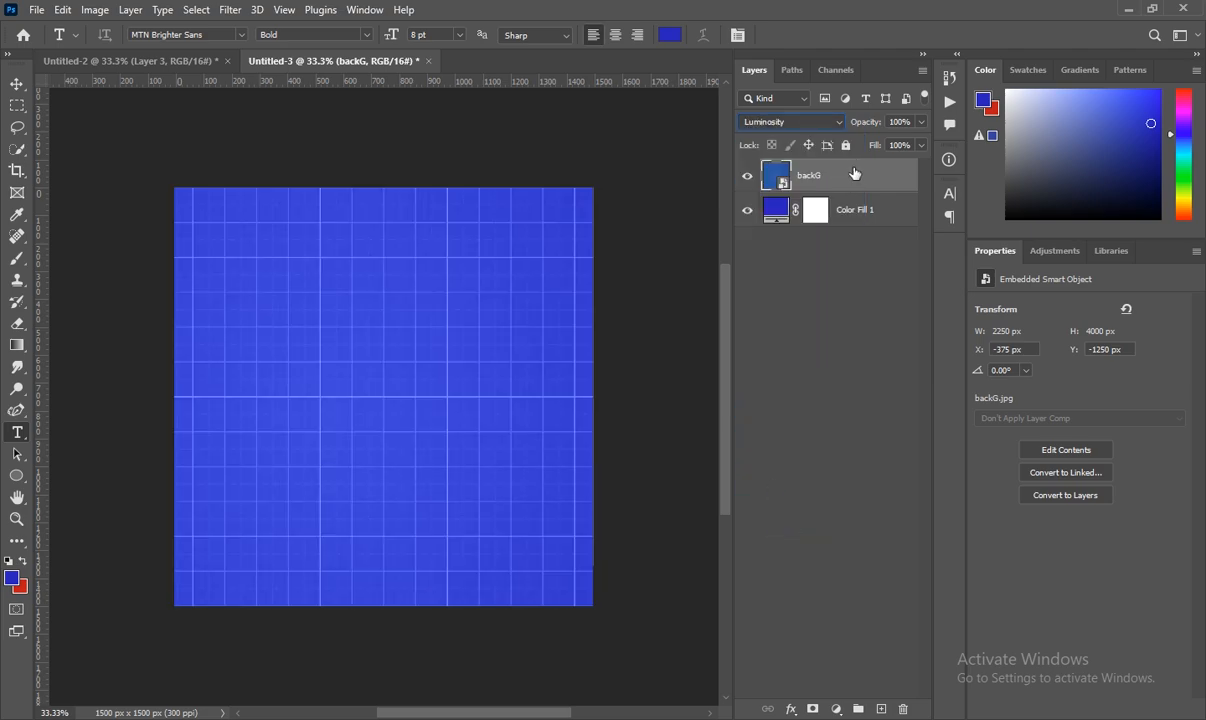
{"action": "left_click", "coordinate": [920, 122]}
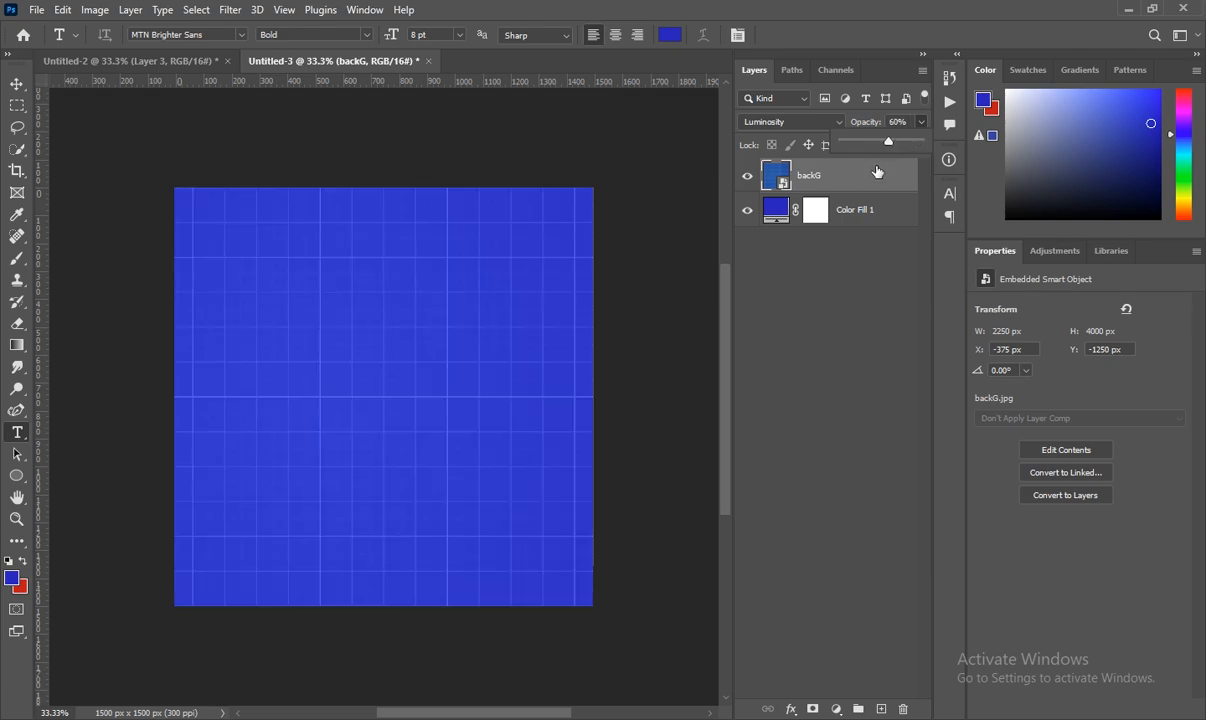
{"action": "left_click", "coordinate": [877, 172]}
{"action": "scroll", "coordinate": [536, 333], "scroll_direction": "down", "scroll_amount": 1}
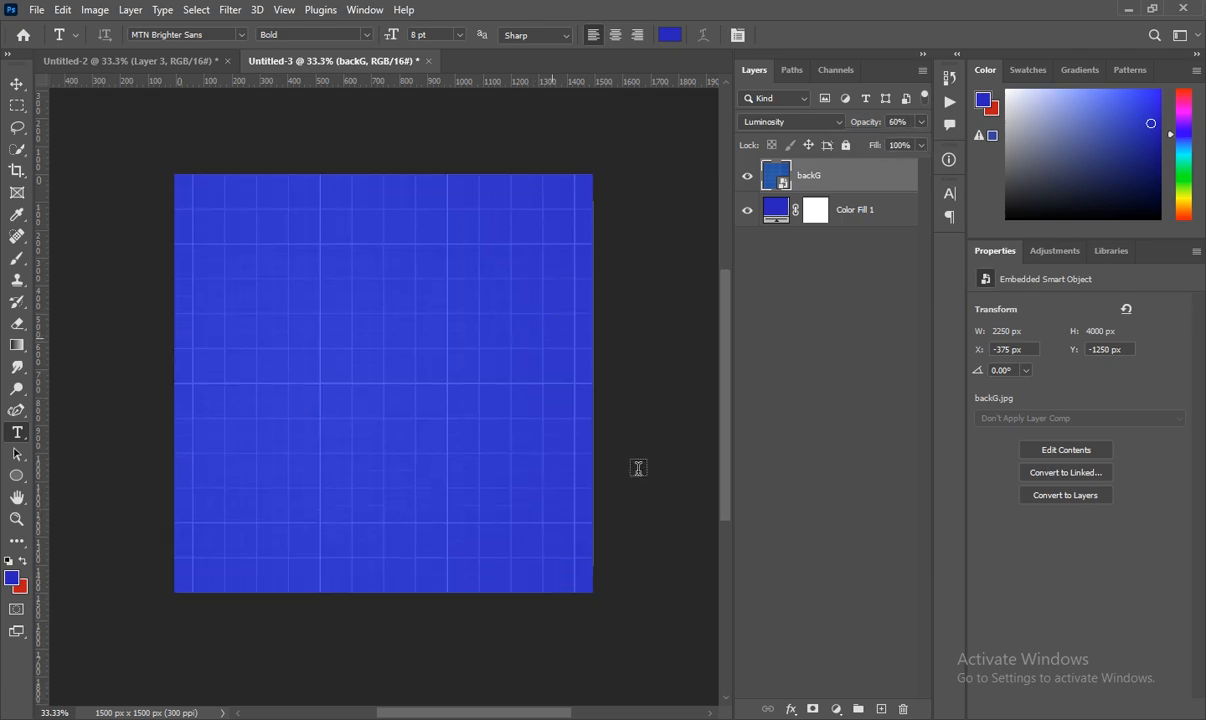
Step: Start a text object on a new layer over the canvas, with a 72 pt font size and white color
{"action": "left_click", "coordinate": [881, 708]}
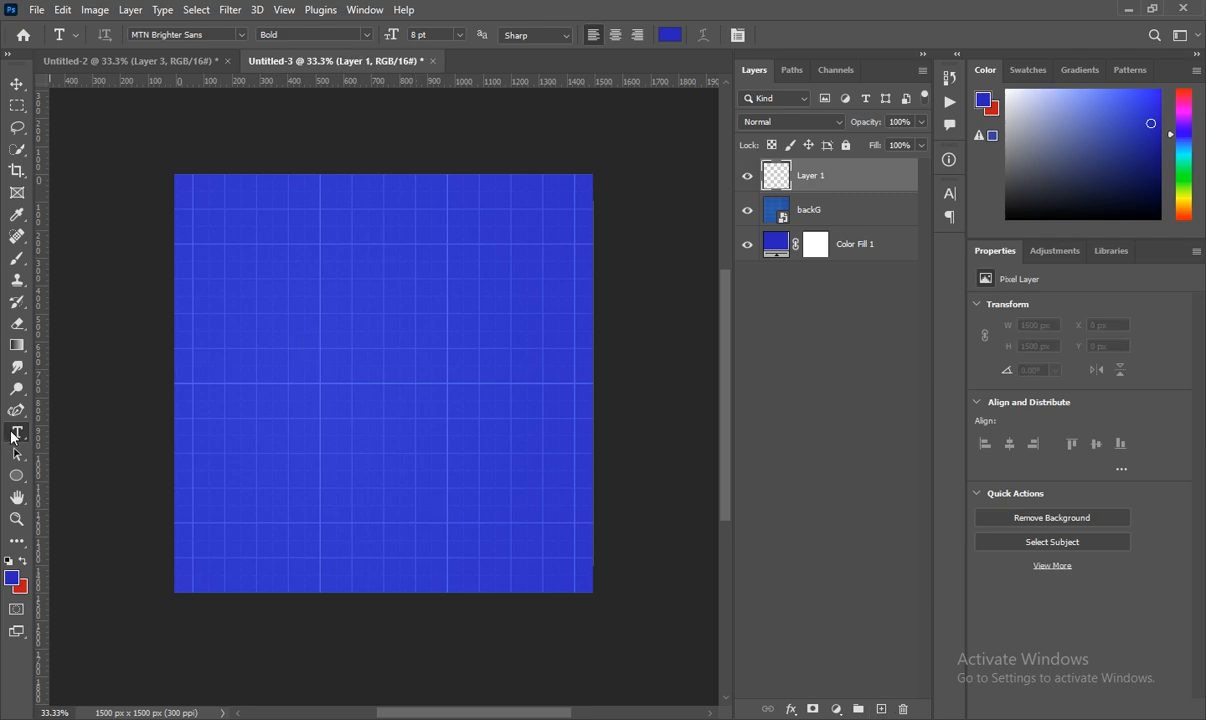
{"action": "left_click", "coordinate": [300, 325]}
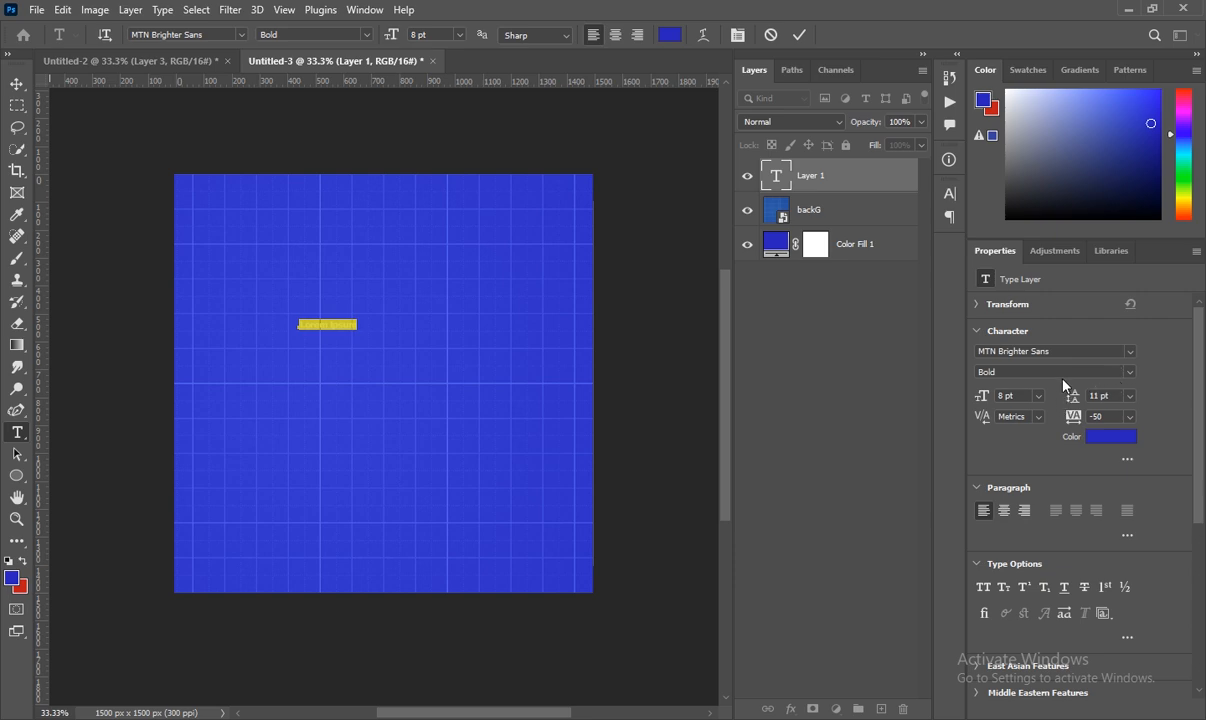
{"action": "left_click", "coordinate": [1038, 396]}
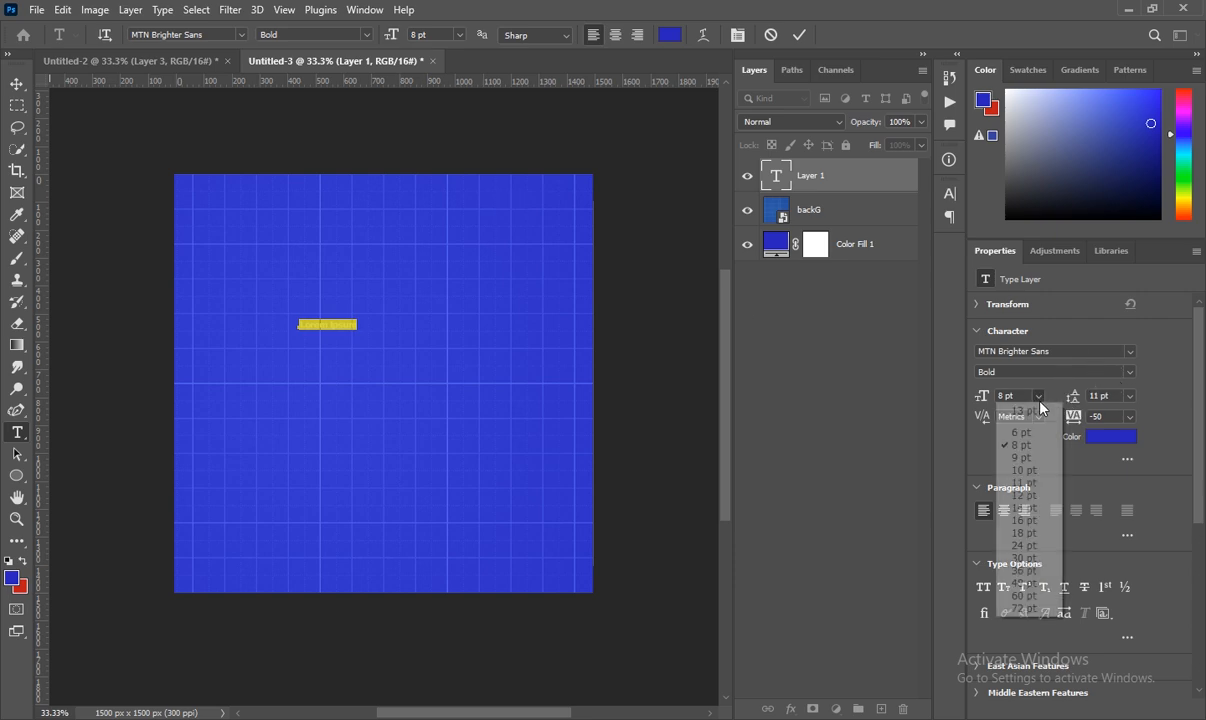
{"action": "left_click", "coordinate": [1024, 608]}
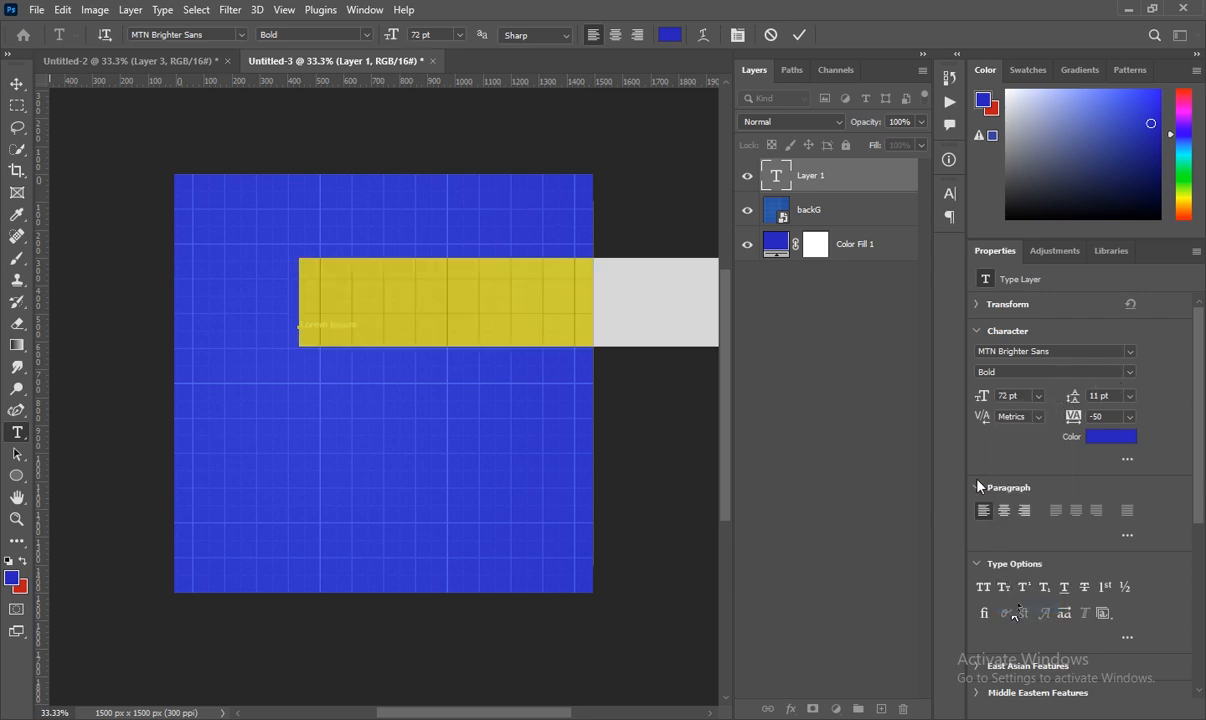
{"action": "left_click", "coordinate": [1113, 441]}
{"action": "left_click", "coordinate": [763, 284]}
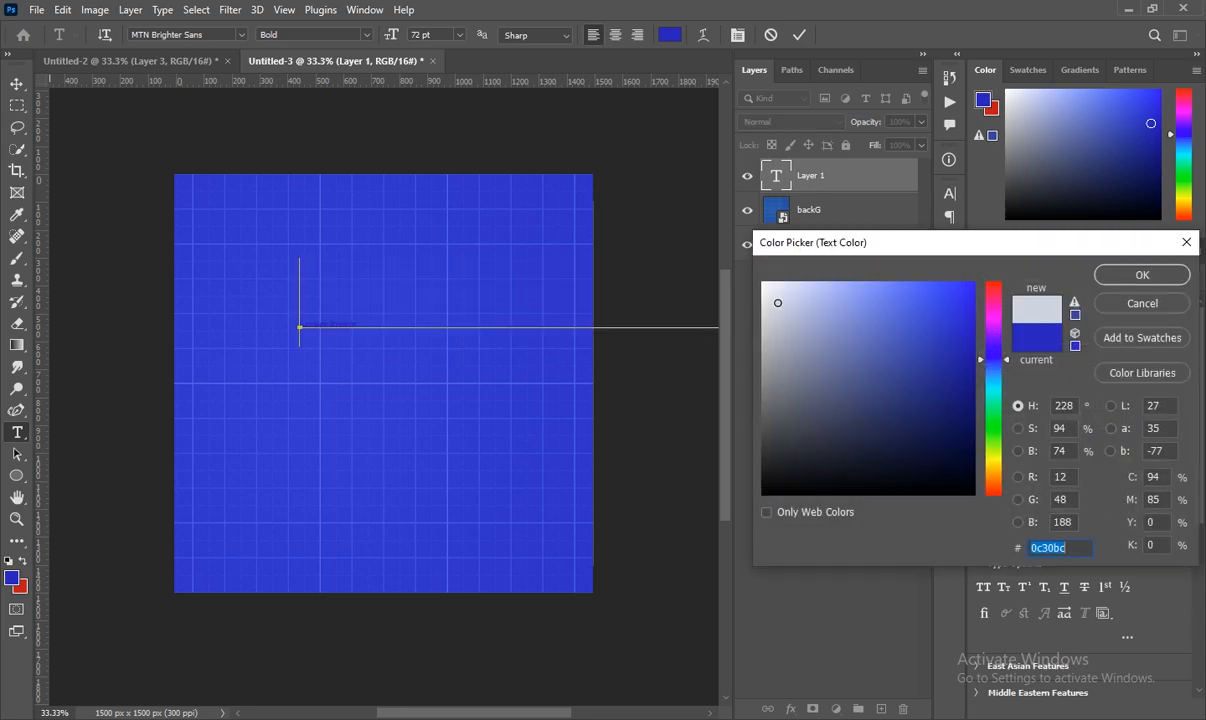
{"action": "left_click", "coordinate": [1142, 274]}
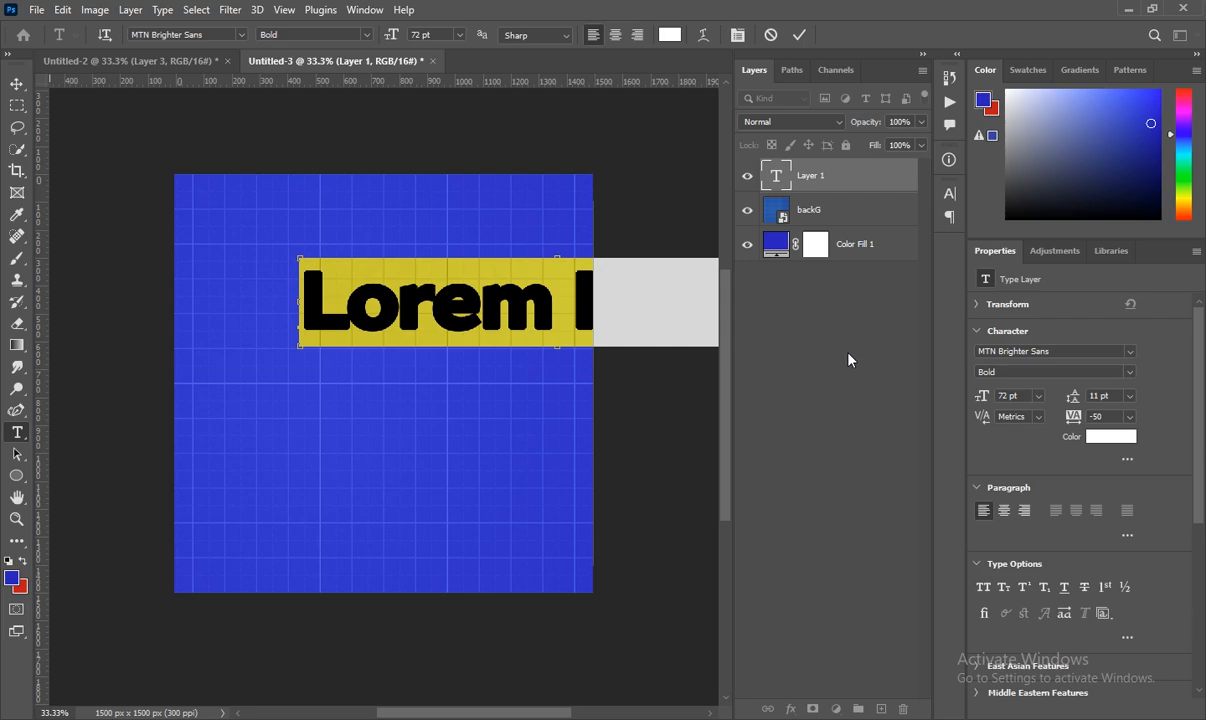
Step: Make the placeholder text faux italic and replace it with "tgif"
{"action": "key", "text": "ctrl+shift+i"}
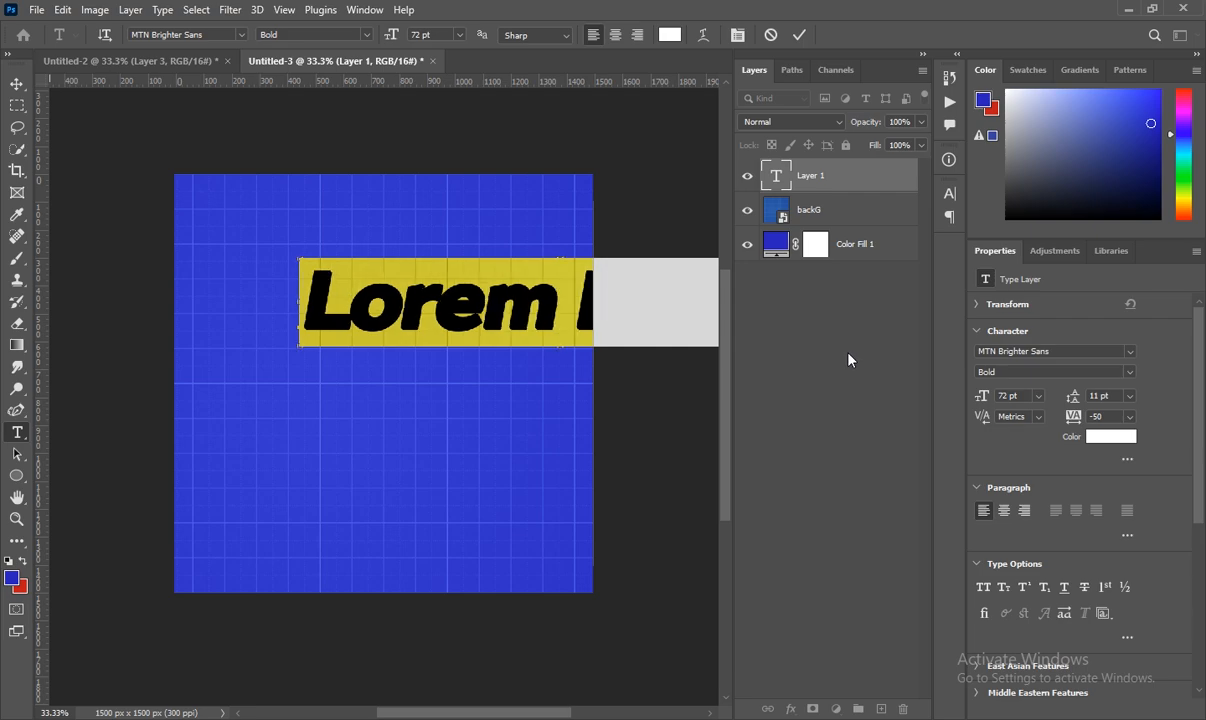
{"action": "key", "text": "ctrl+shift+i"}
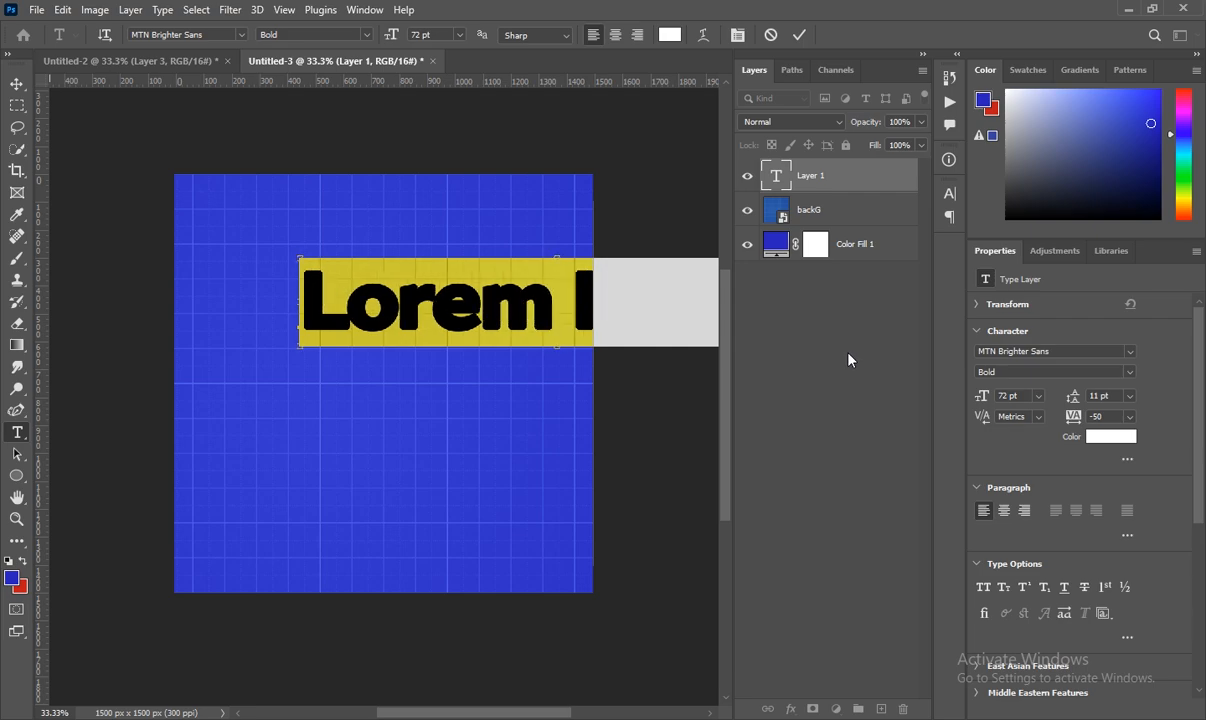
{"action": "key", "text": "ctrl+shift+i"}
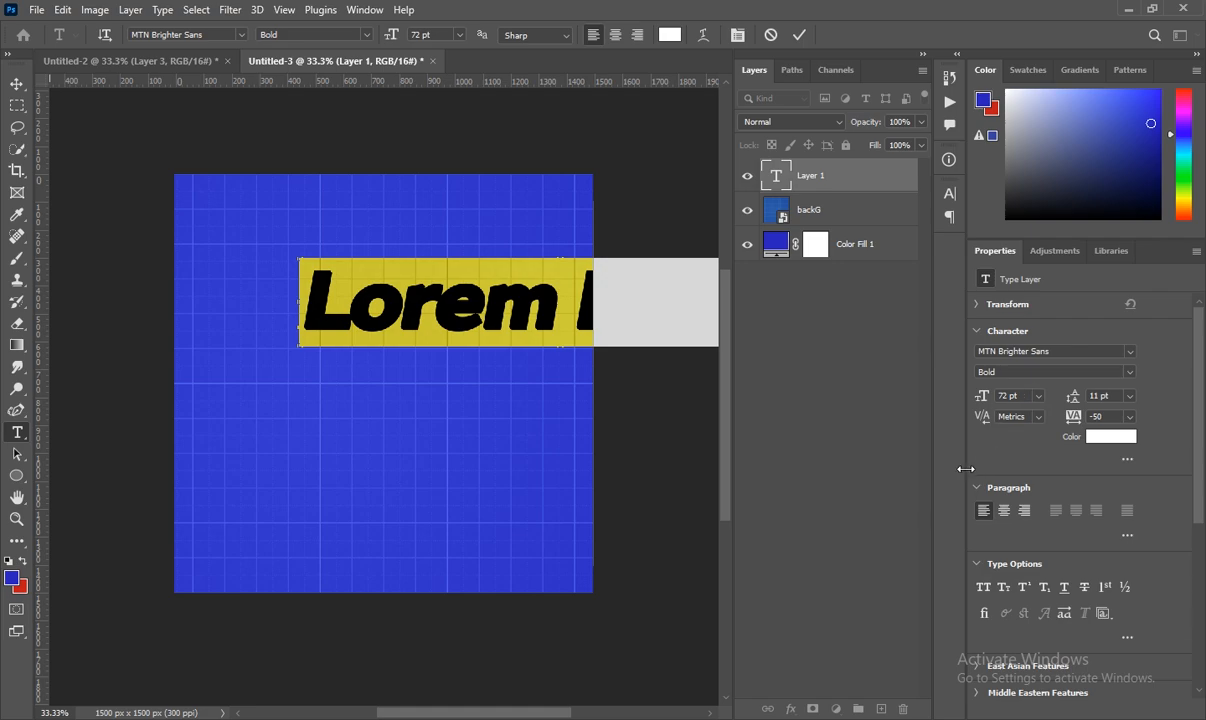
{"action": "type", "text": "t"}
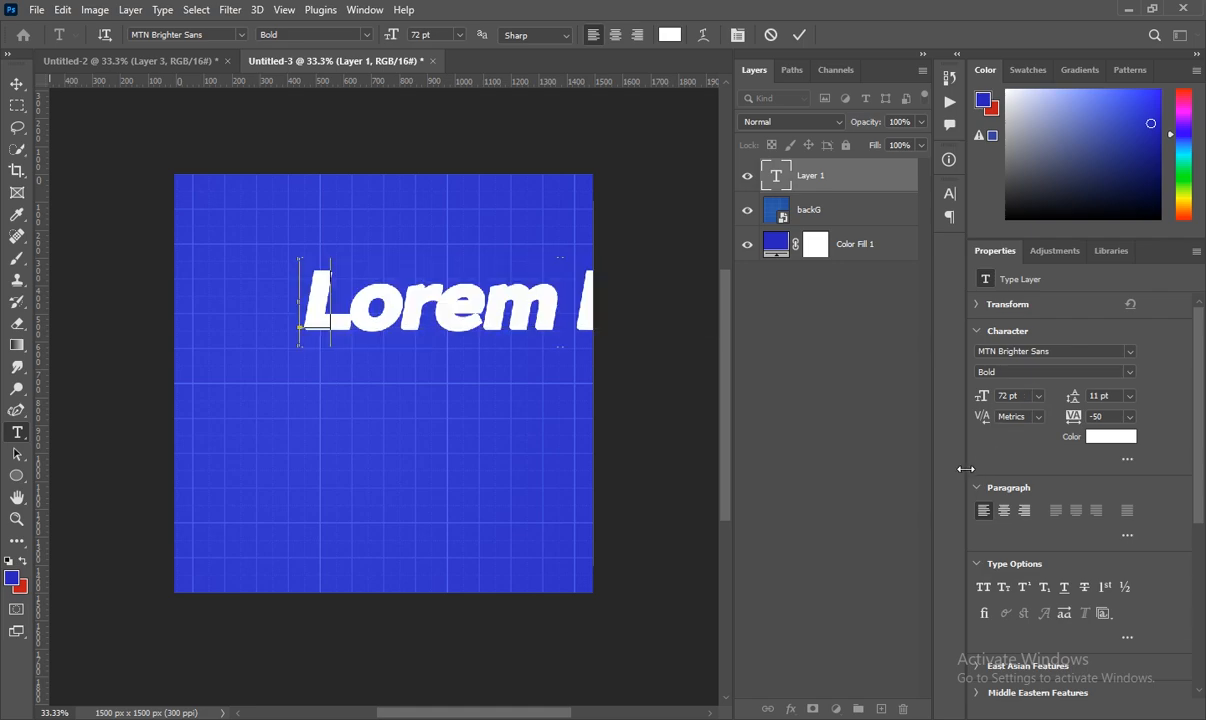
{"action": "type", "text": "gi"}
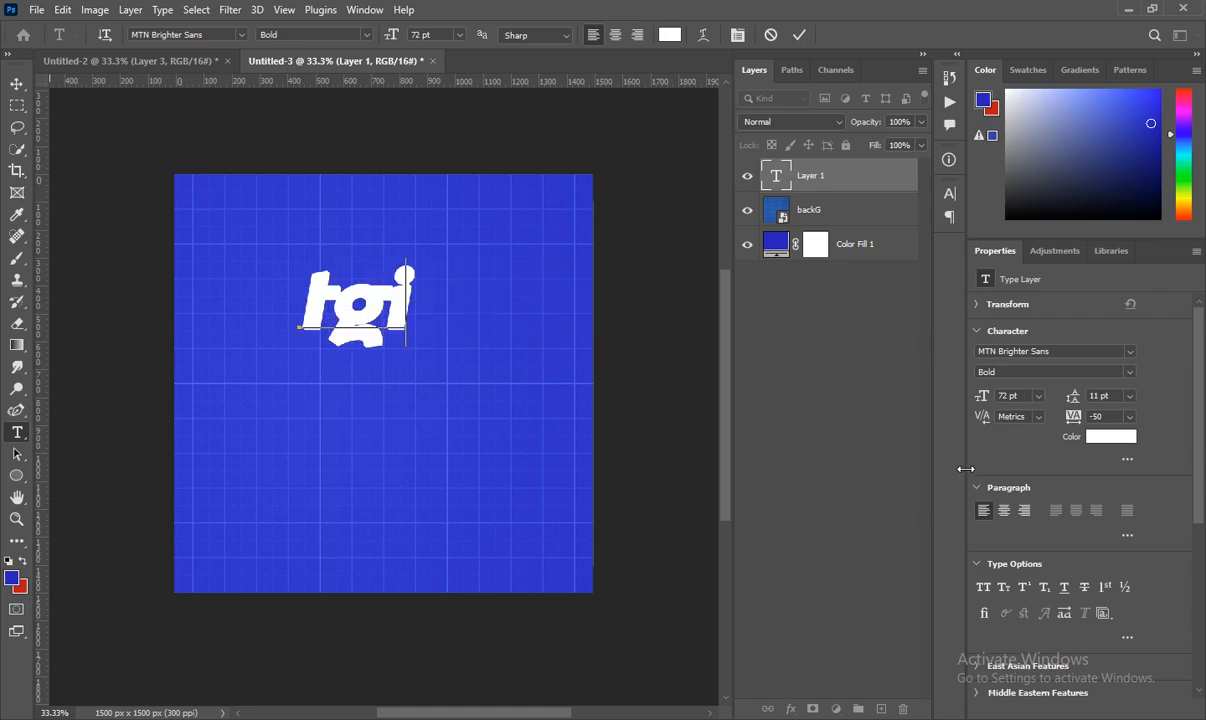
{"action": "type", "text": "f"}
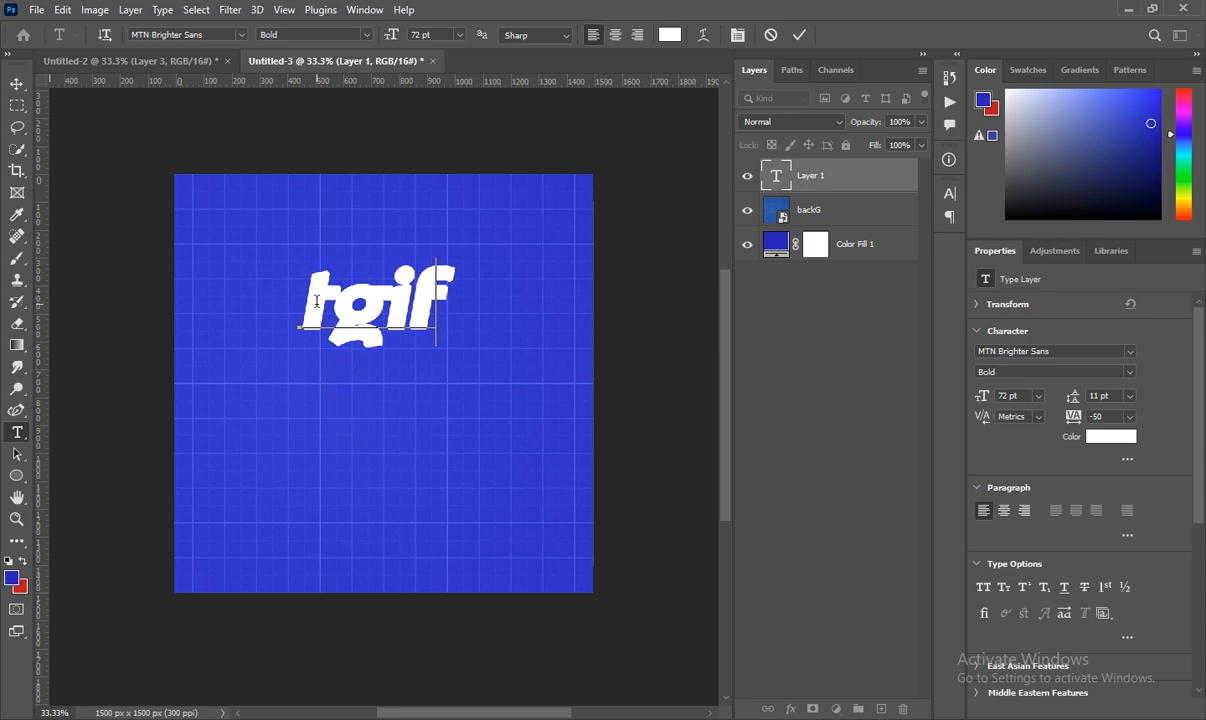
Step: Enlarge the "tgif" text to 131 pt and move it to the middle of the canvas
{"action": "double_click", "coordinate": [314, 298]}
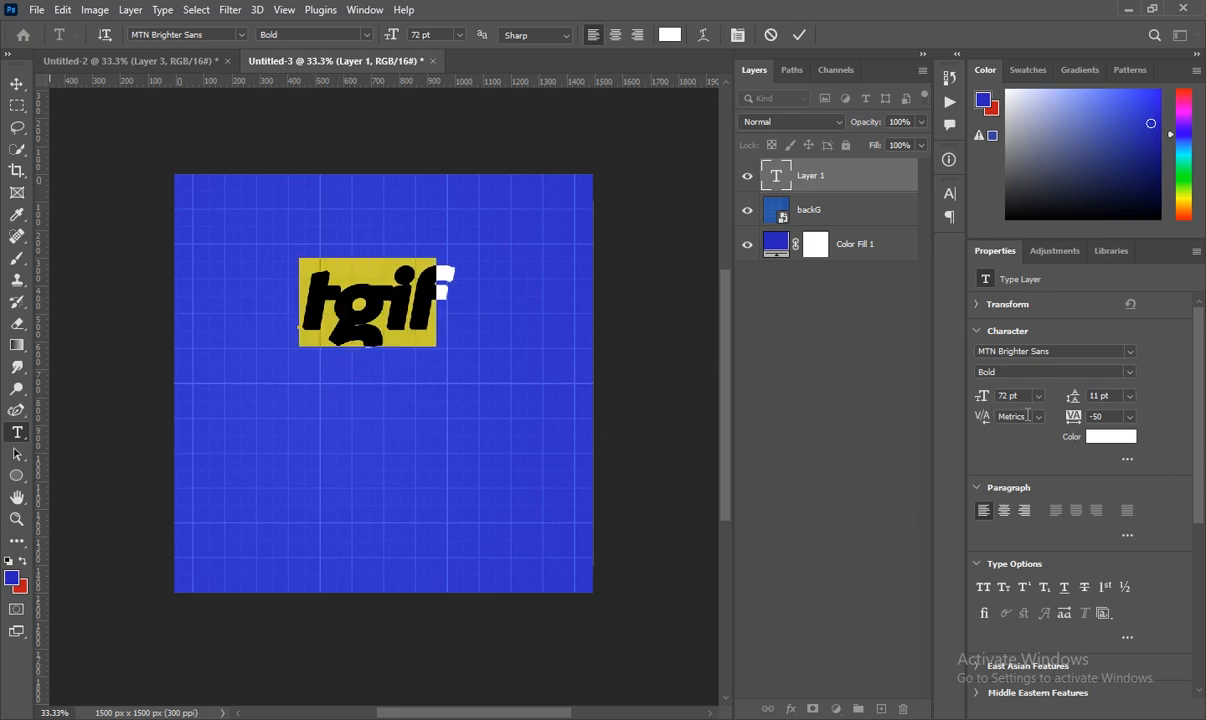
{"action": "scroll", "coordinate": [999, 397], "scroll_direction": "up", "scroll_amount": 20}
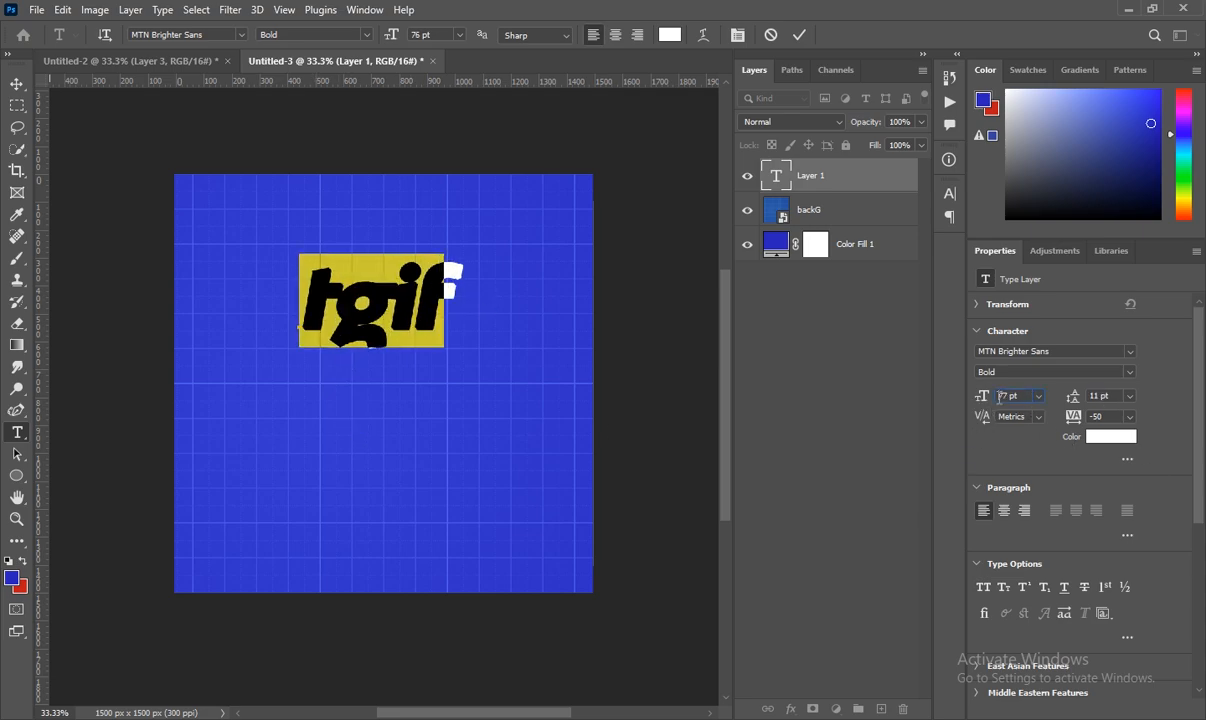
{"action": "scroll", "coordinate": [999, 397], "scroll_direction": "up", "scroll_amount": 20}
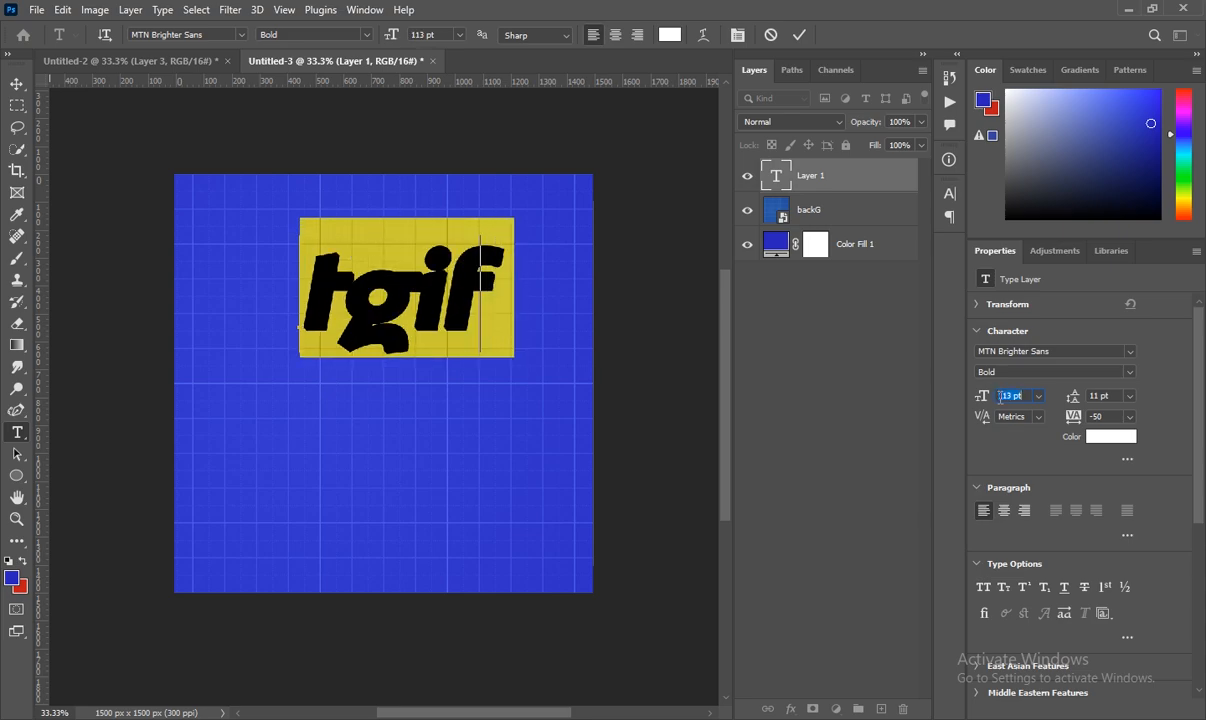
{"action": "scroll", "coordinate": [999, 397], "scroll_direction": "up", "scroll_amount": 2}
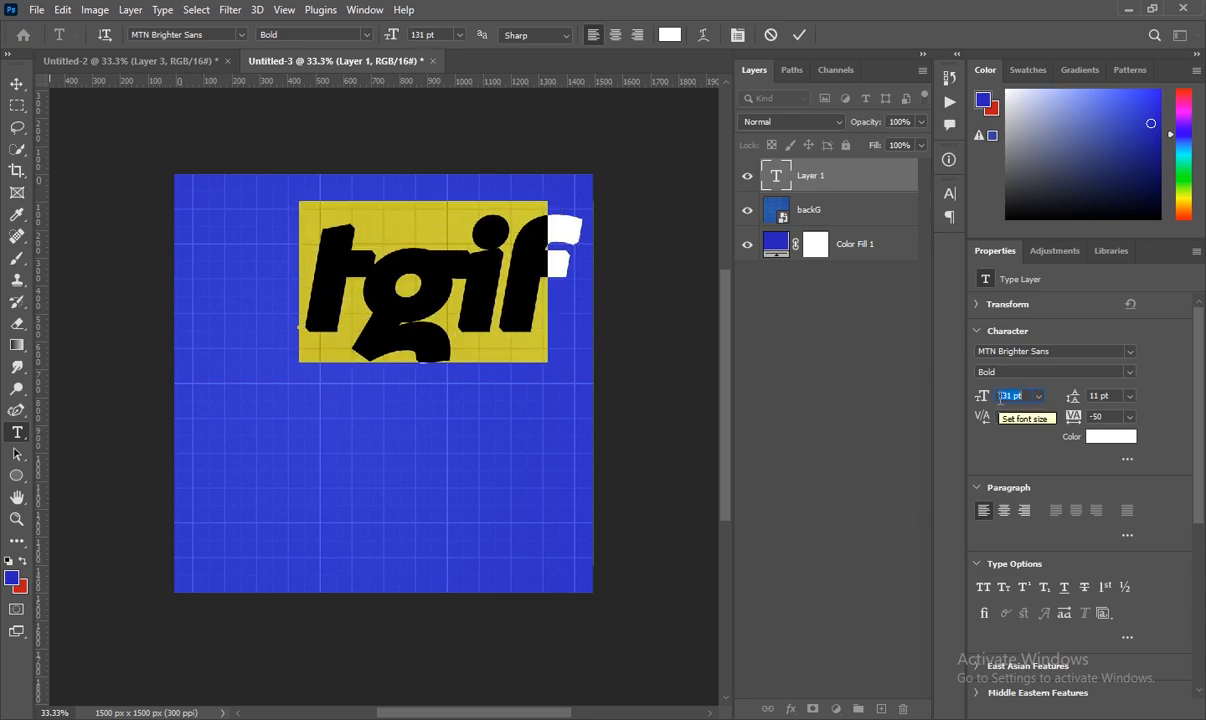
{"action": "left_click_drag", "start_coordinate": [499, 471], "coordinate": [461, 580]}
Step: Commit the text edit and duplicate the tgif text layer
{"action": "left_click", "coordinate": [832, 176]}
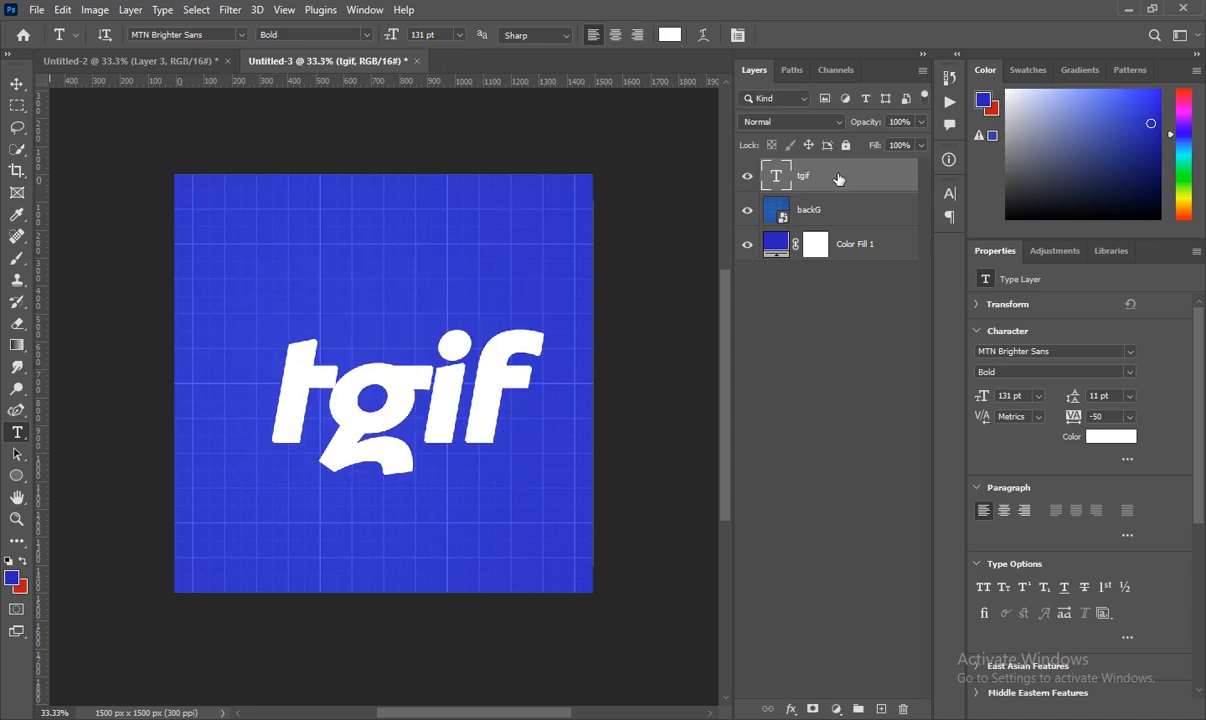
{"action": "key", "text": "ctrl+j"}
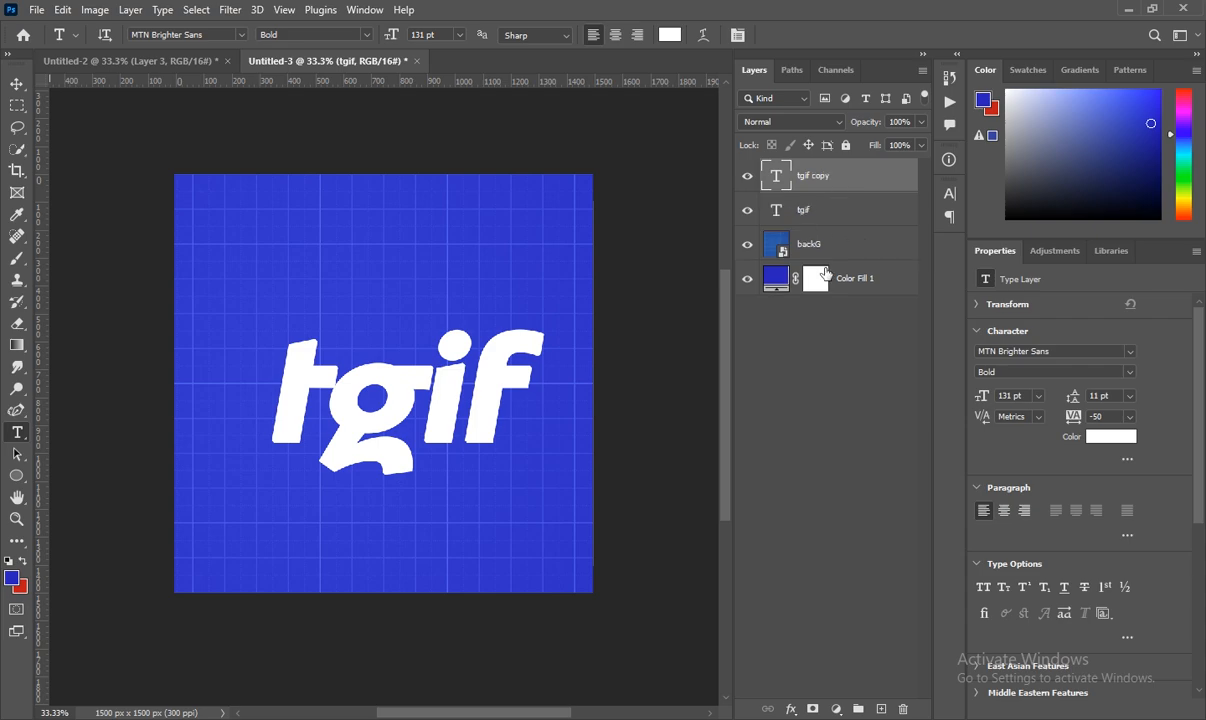
Step: Move the duplicated tgif text directly above the original, and shift both texts down to the middle of the canvas
{"action": "key", "text": "ctrl+t"}
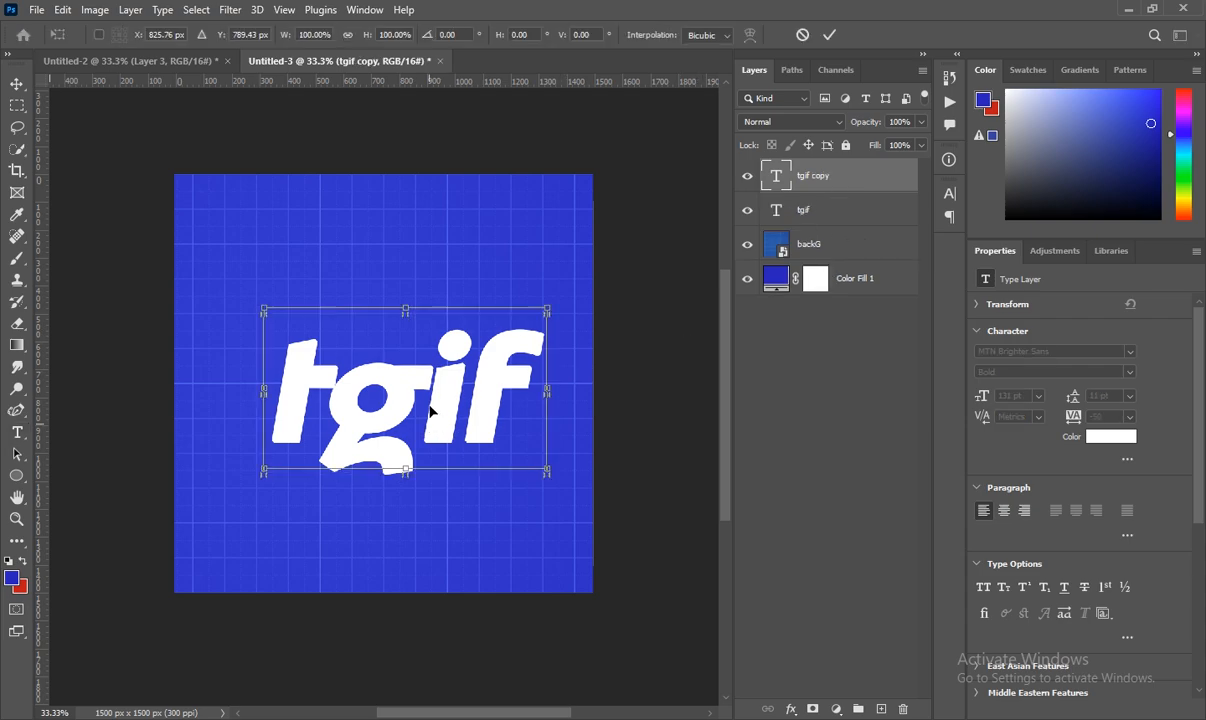
{"action": "left_click_drag", "start_coordinate": [430, 432], "coordinate": [439, 293]}
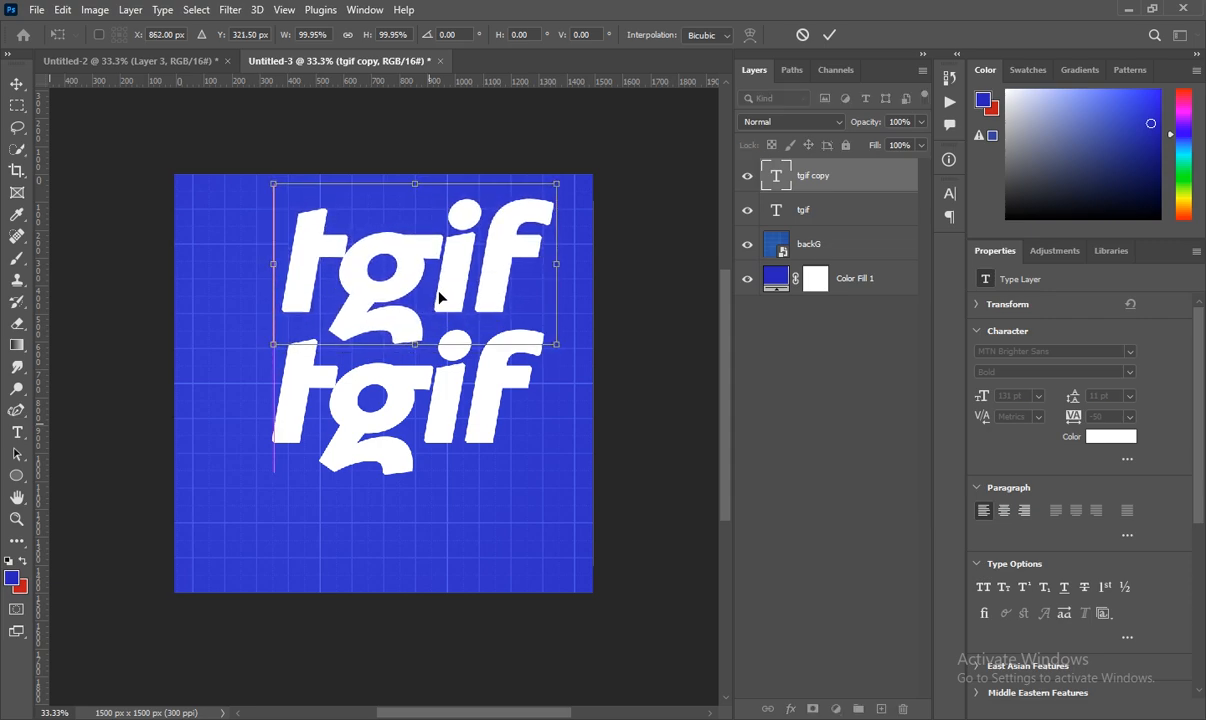
{"action": "key", "text": "Return"}
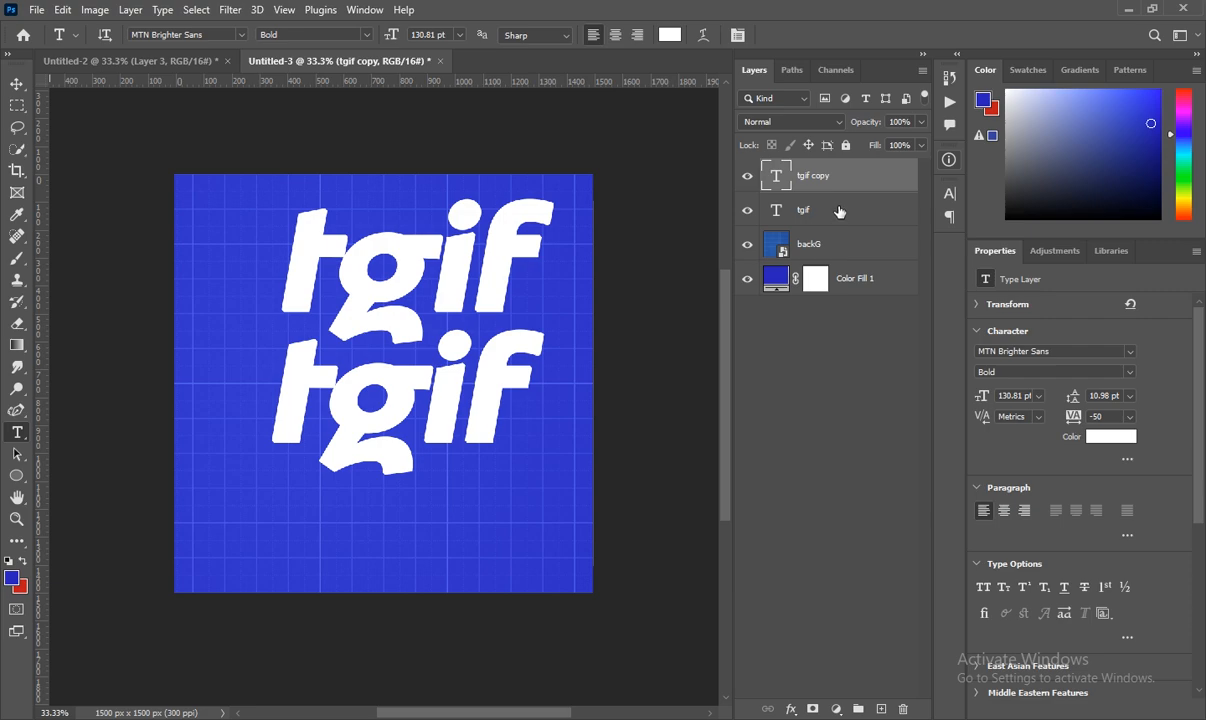
{"action": "left_click", "coordinate": [839, 211], "text": "shift"}
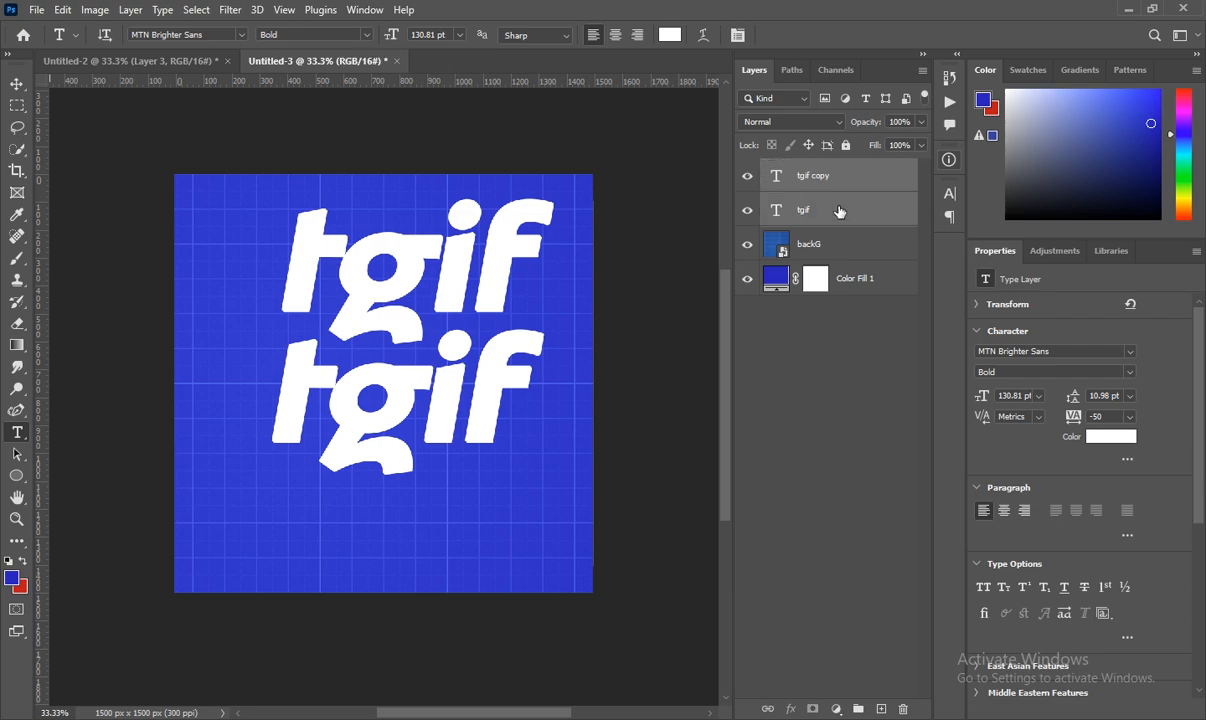
{"action": "key", "text": "ctrl+t"}
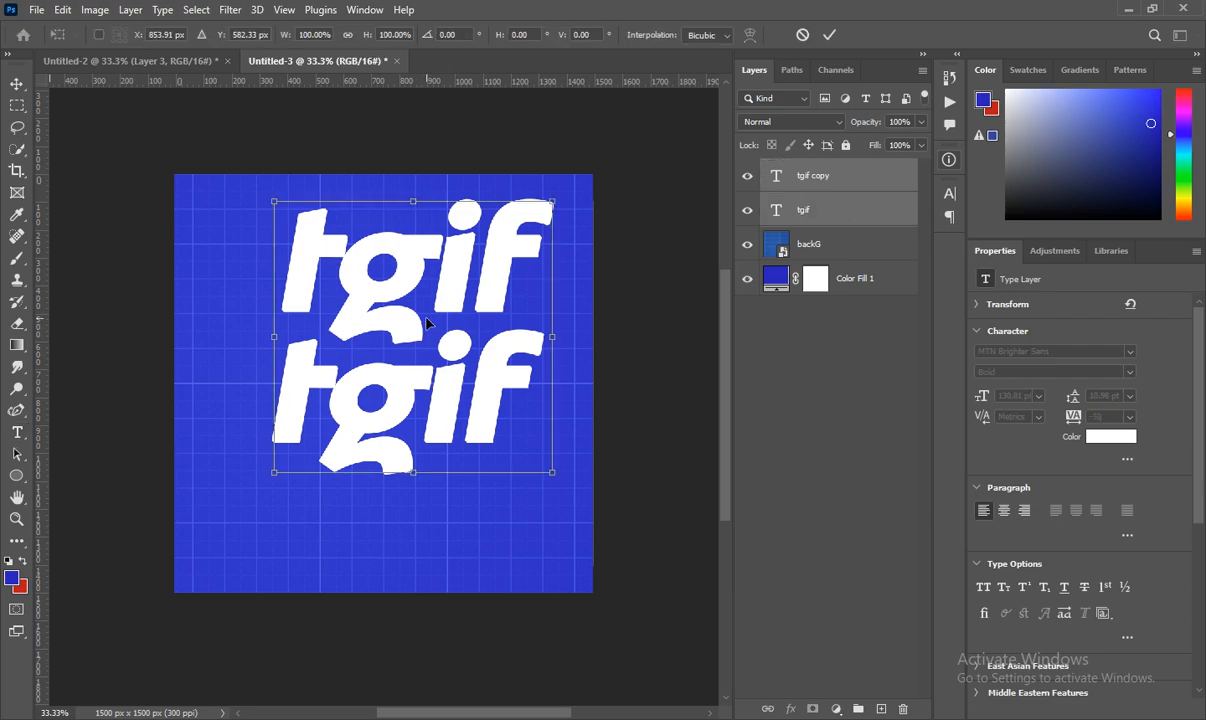
{"action": "left_click_drag", "start_coordinate": [418, 356], "coordinate": [420, 379]}
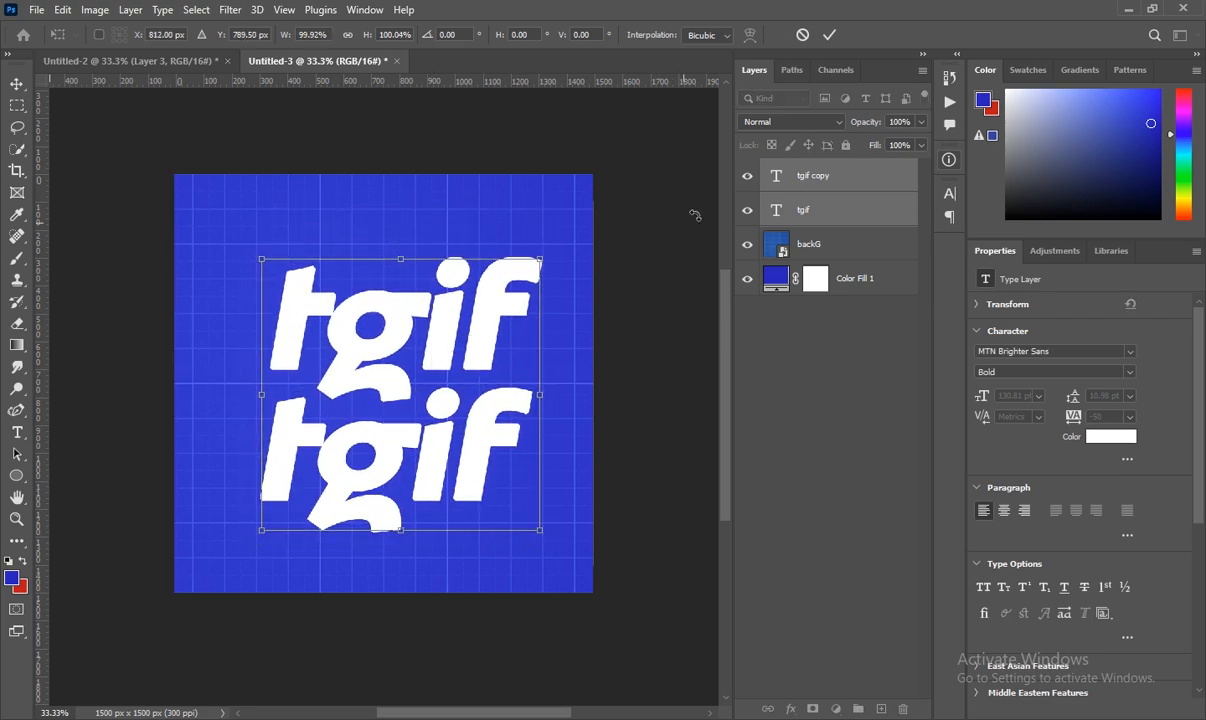
{"action": "key", "text": "Return"}
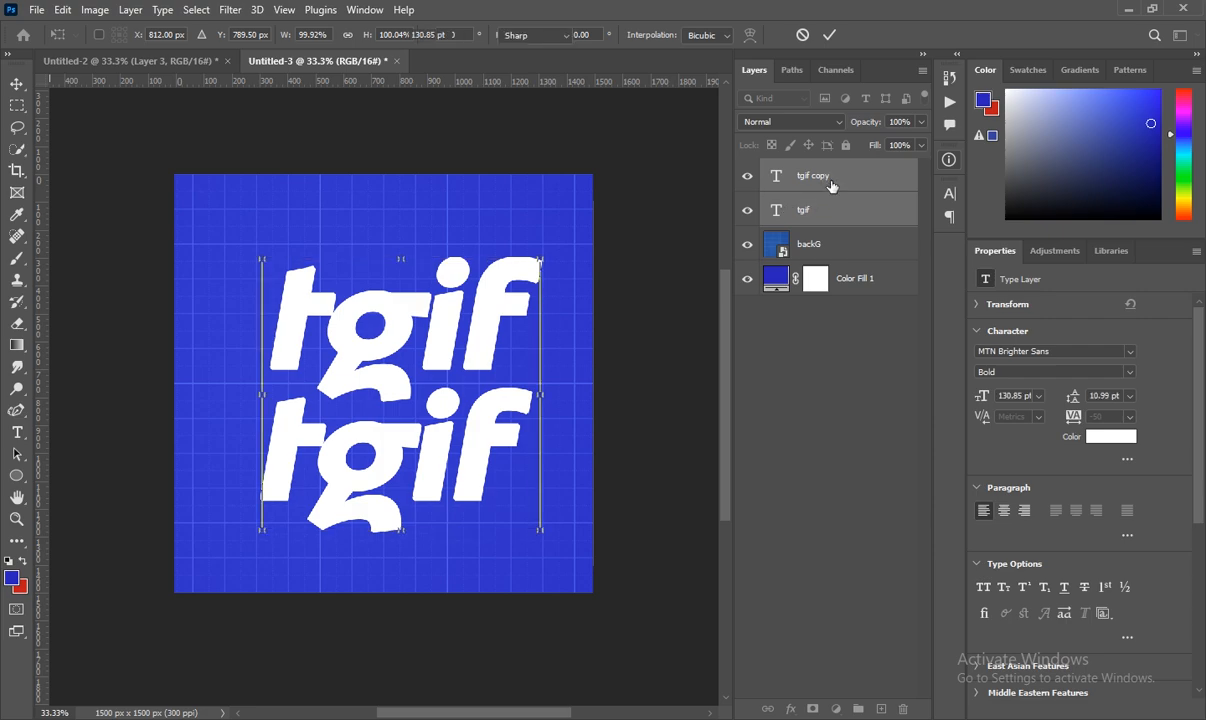
Step: Draw a blue ellipse about 1049 x 378 px on a new layer just above the original tgif layer and position it over the lower text
{"action": "left_click", "coordinate": [830, 184]}
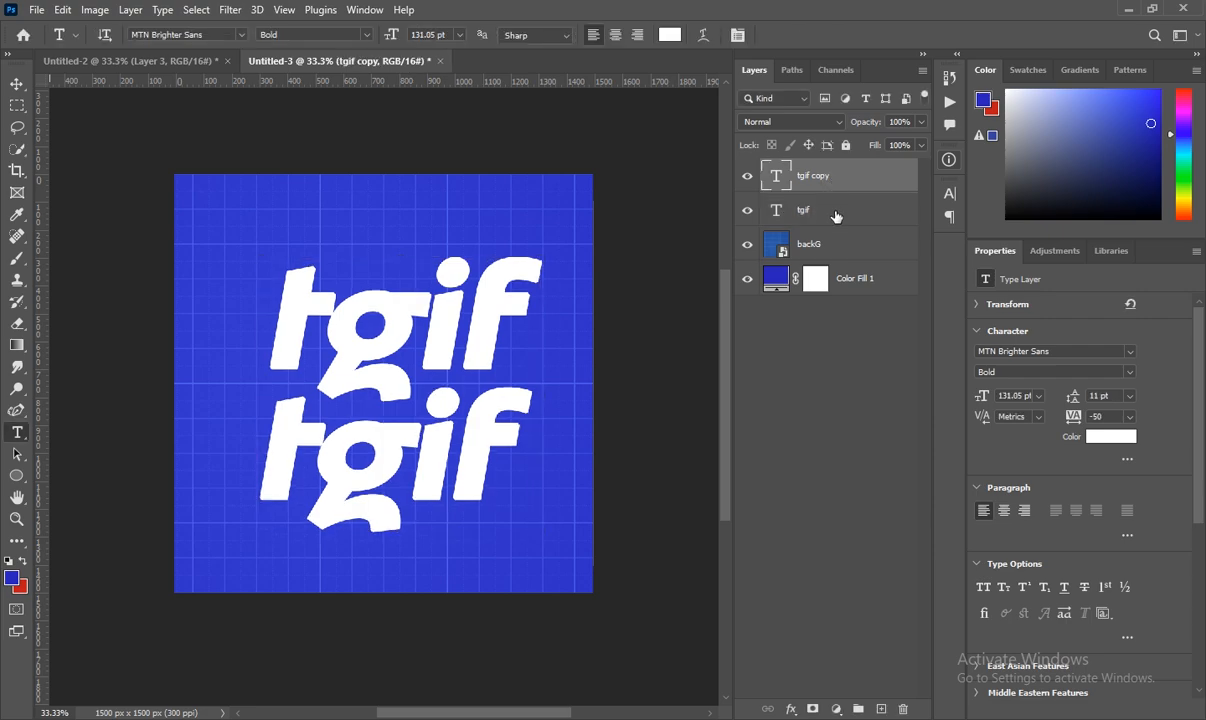
{"action": "left_click", "coordinate": [836, 214]}
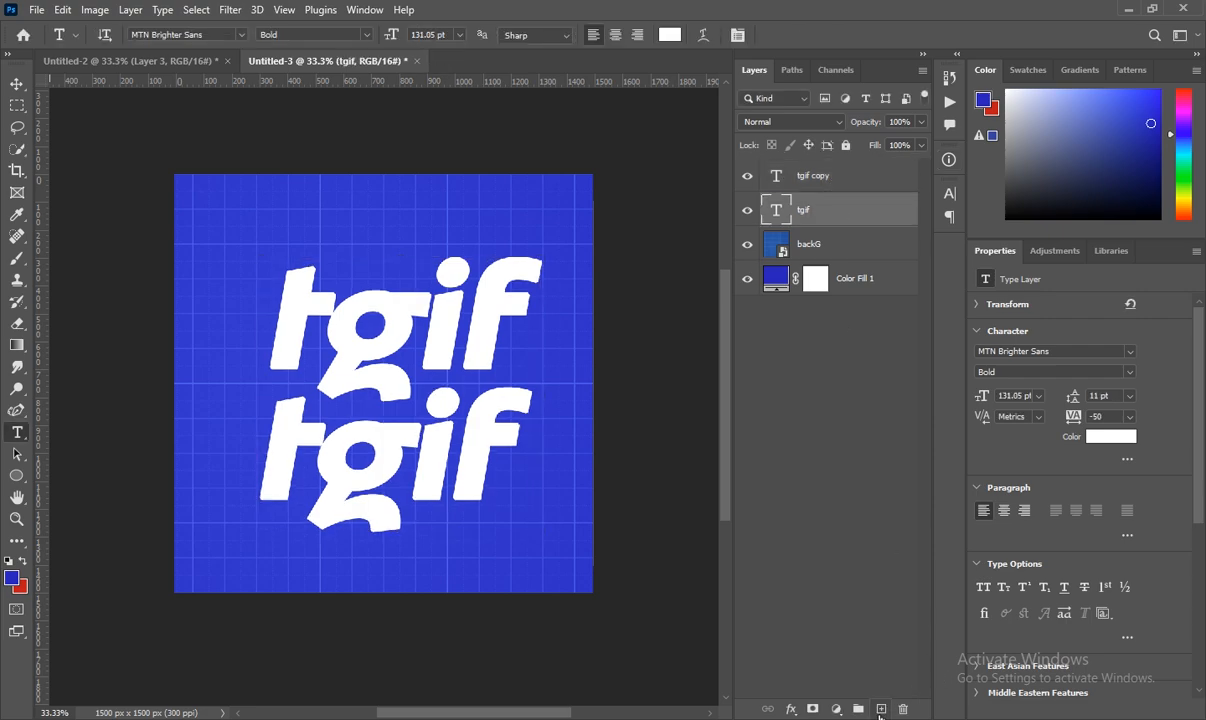
{"action": "left_click", "coordinate": [880, 711]}
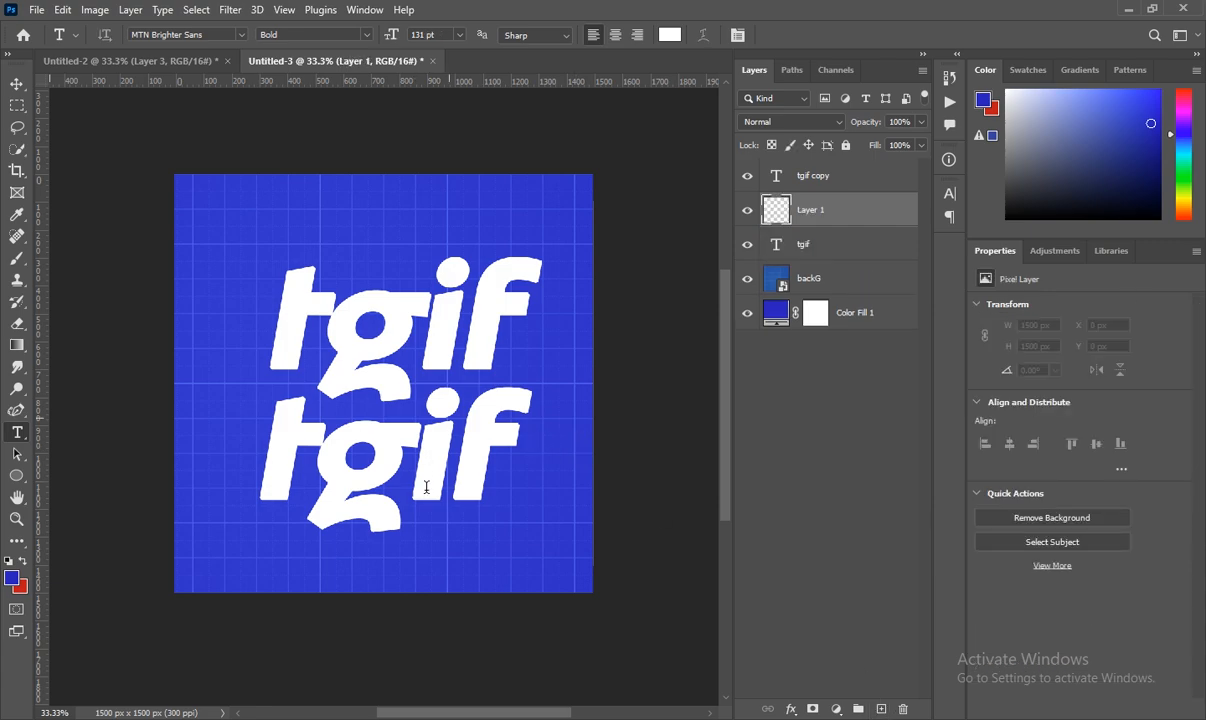
{"action": "left_click", "coordinate": [17, 476]}
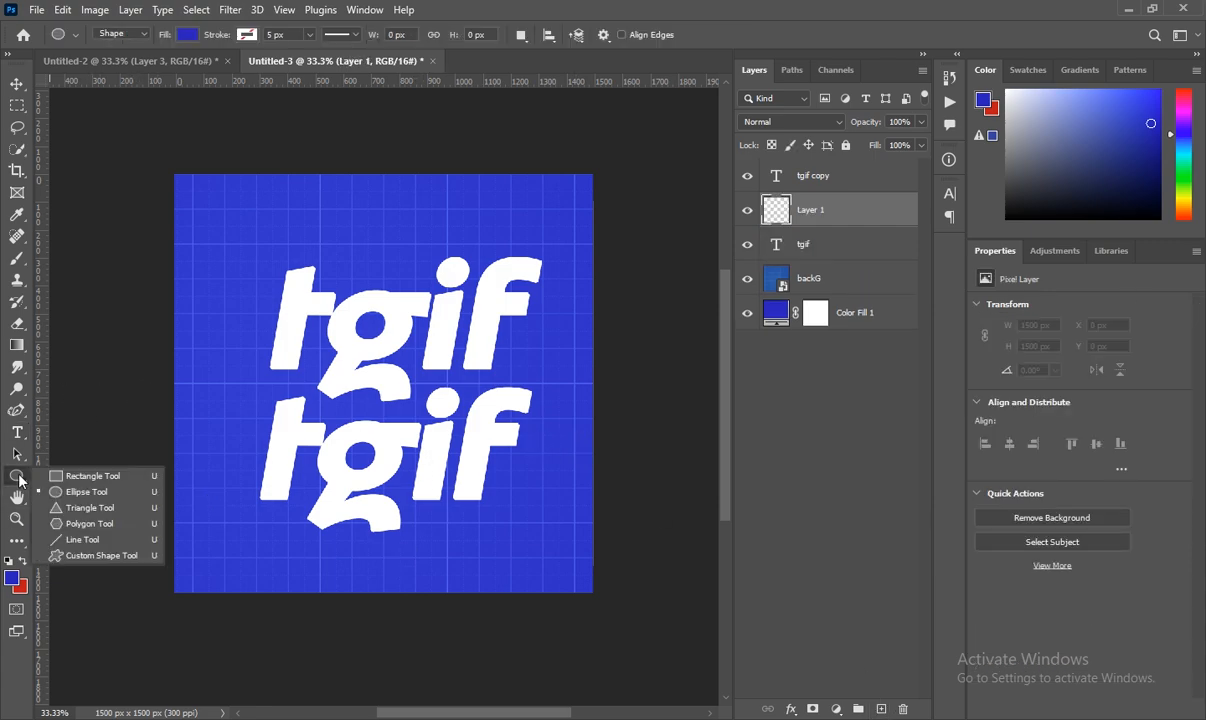
{"action": "left_click", "coordinate": [58, 492]}
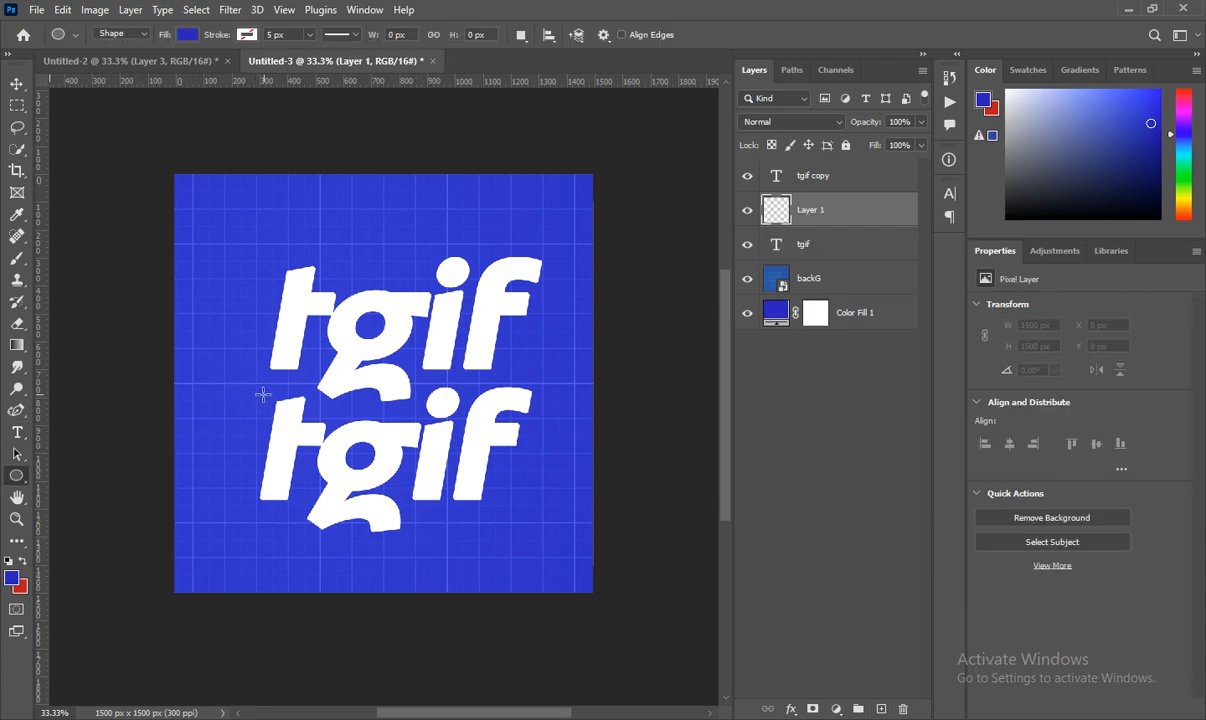
{"action": "left_click_drag", "start_coordinate": [262, 393], "coordinate": [554, 497]}
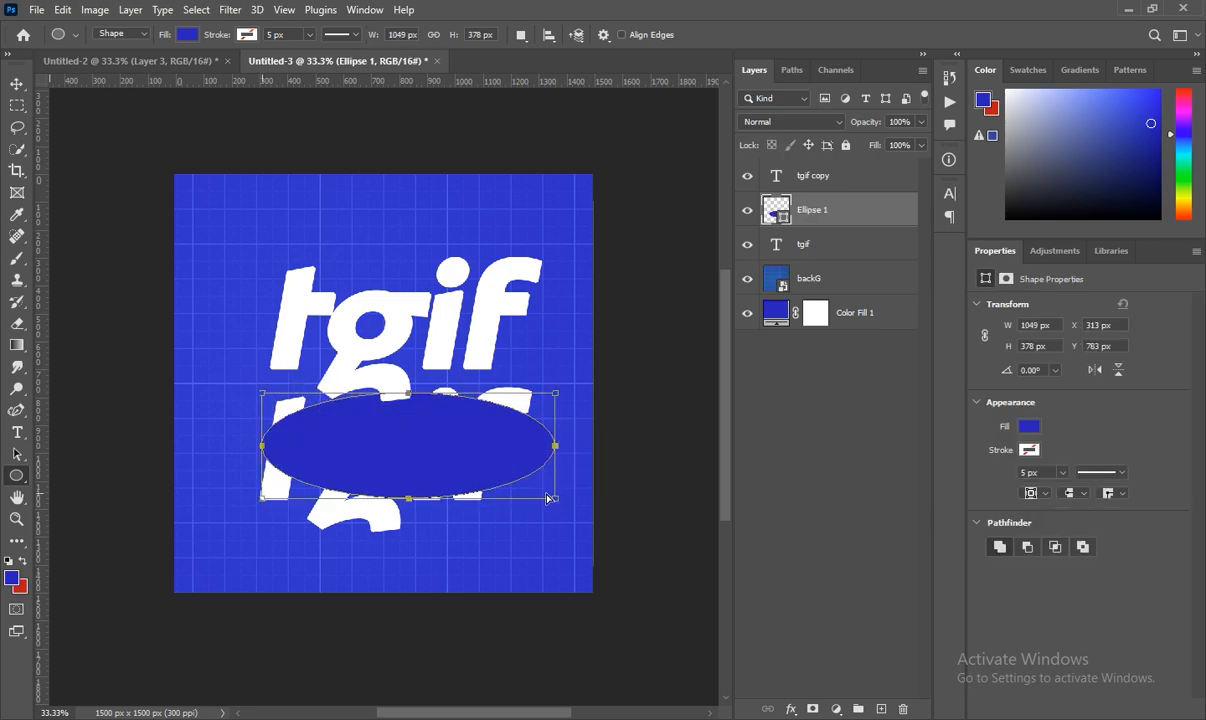
{"action": "key", "text": "ctrl+t"}
{"action": "left_click_drag", "start_coordinate": [423, 453], "coordinate": [410, 444]}
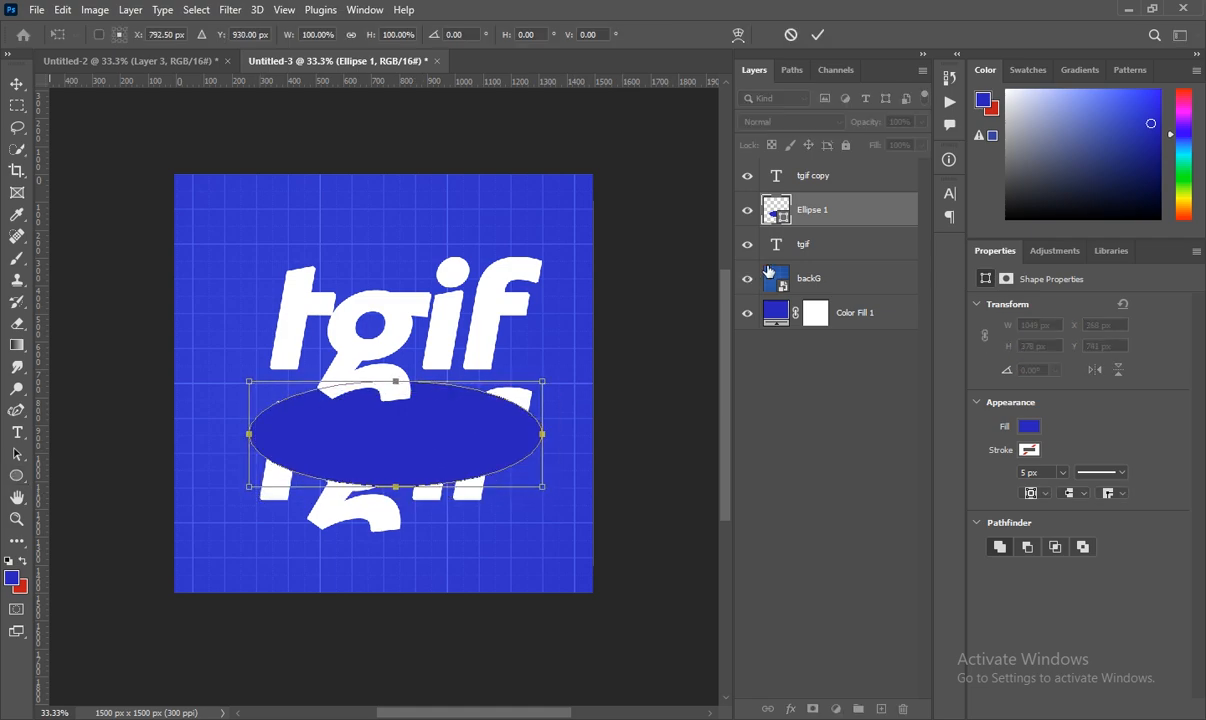
{"action": "key", "text": "Return"}
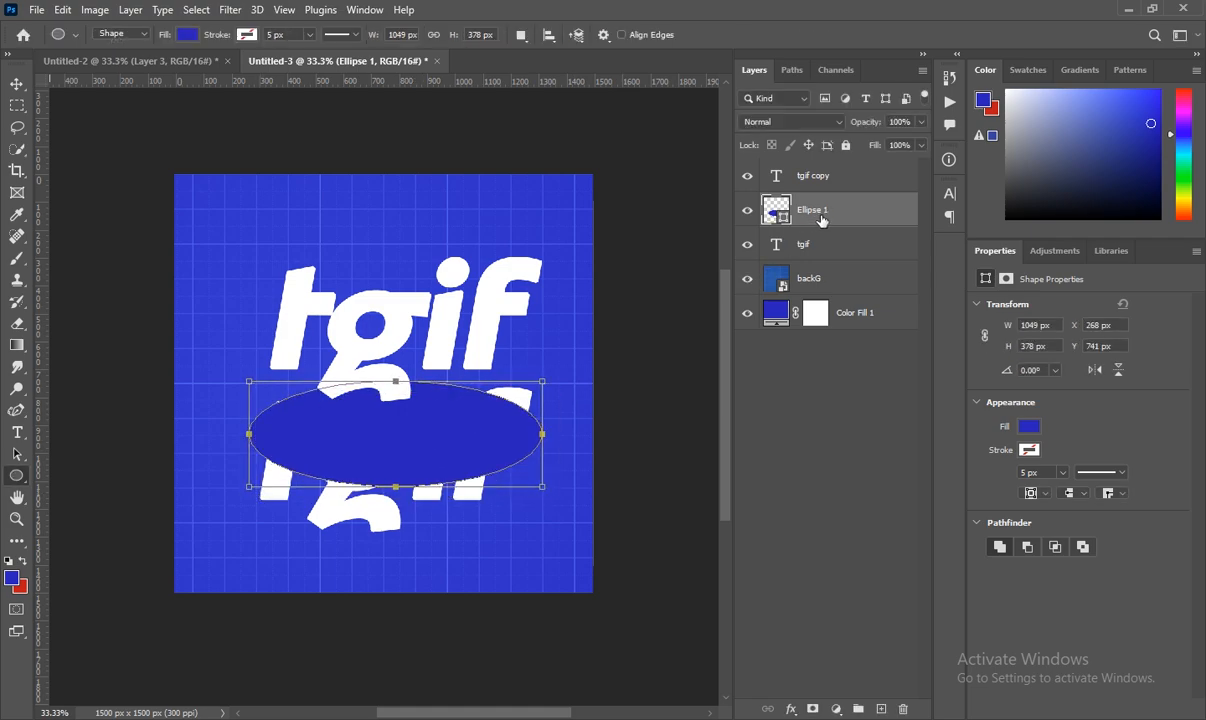
Step: Clip the blue ellipse to the lower tgif text and add a layer mask to it
{"action": "right_click", "coordinate": [822, 219]}
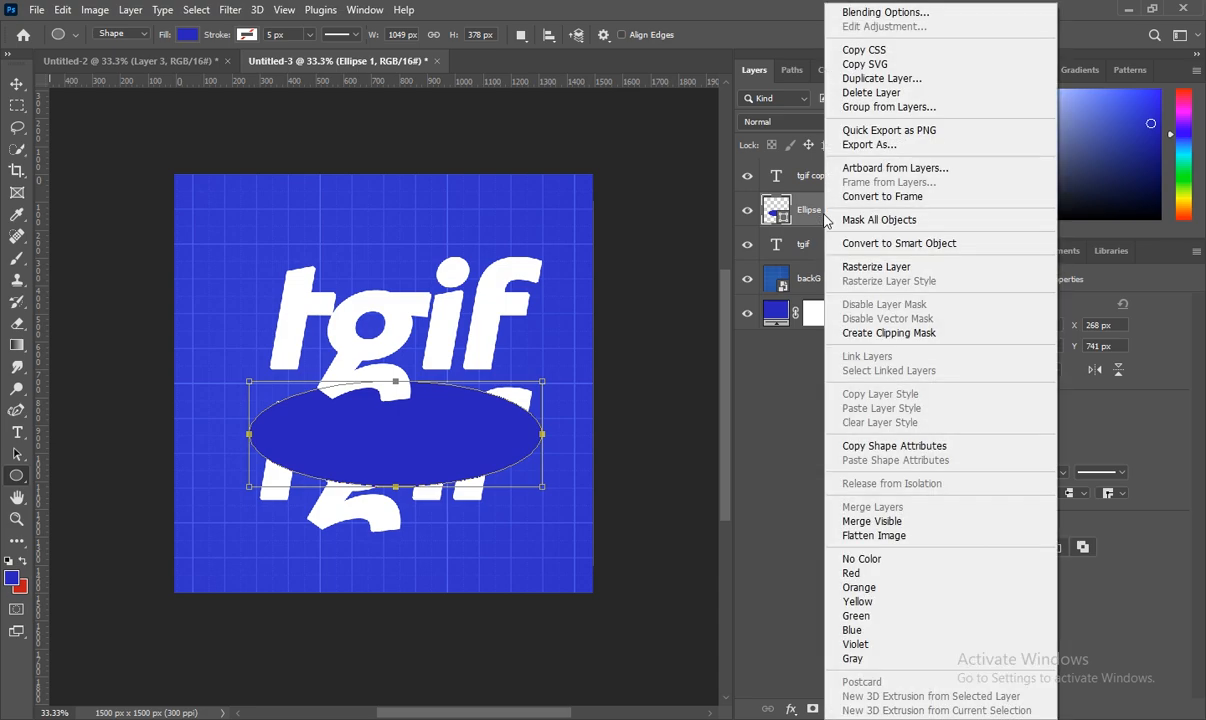
{"action": "left_click", "coordinate": [866, 334]}
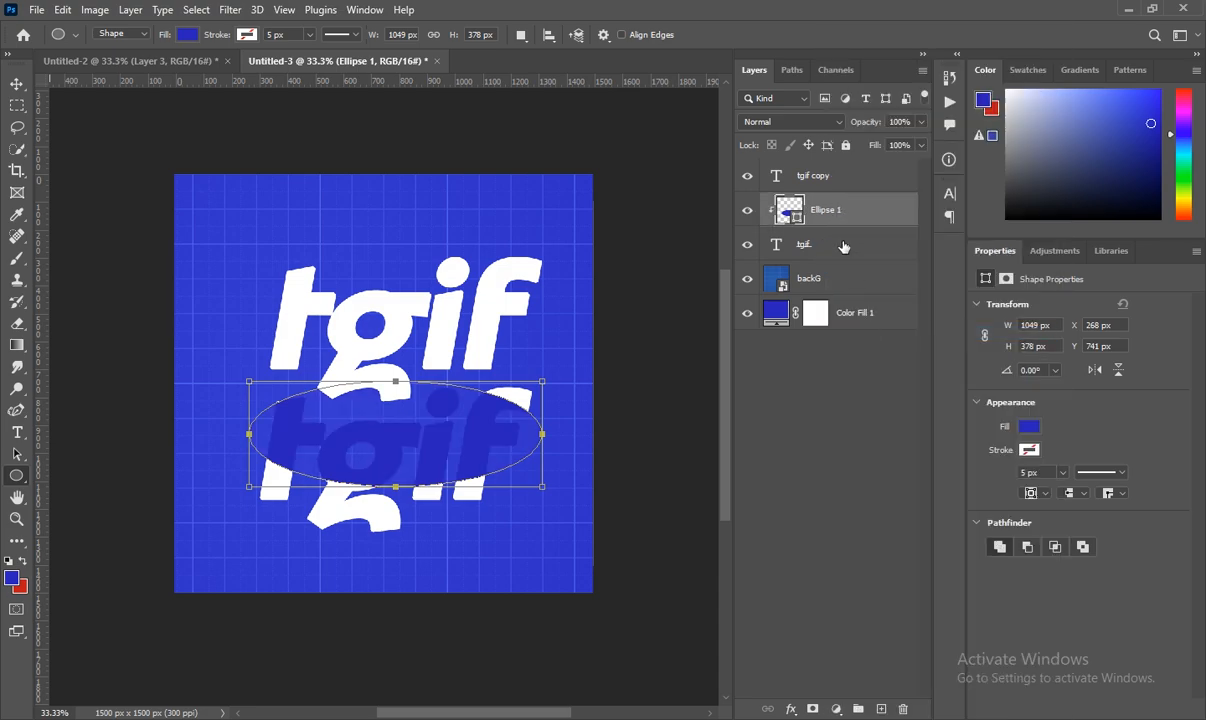
{"action": "left_click", "coordinate": [813, 709]}
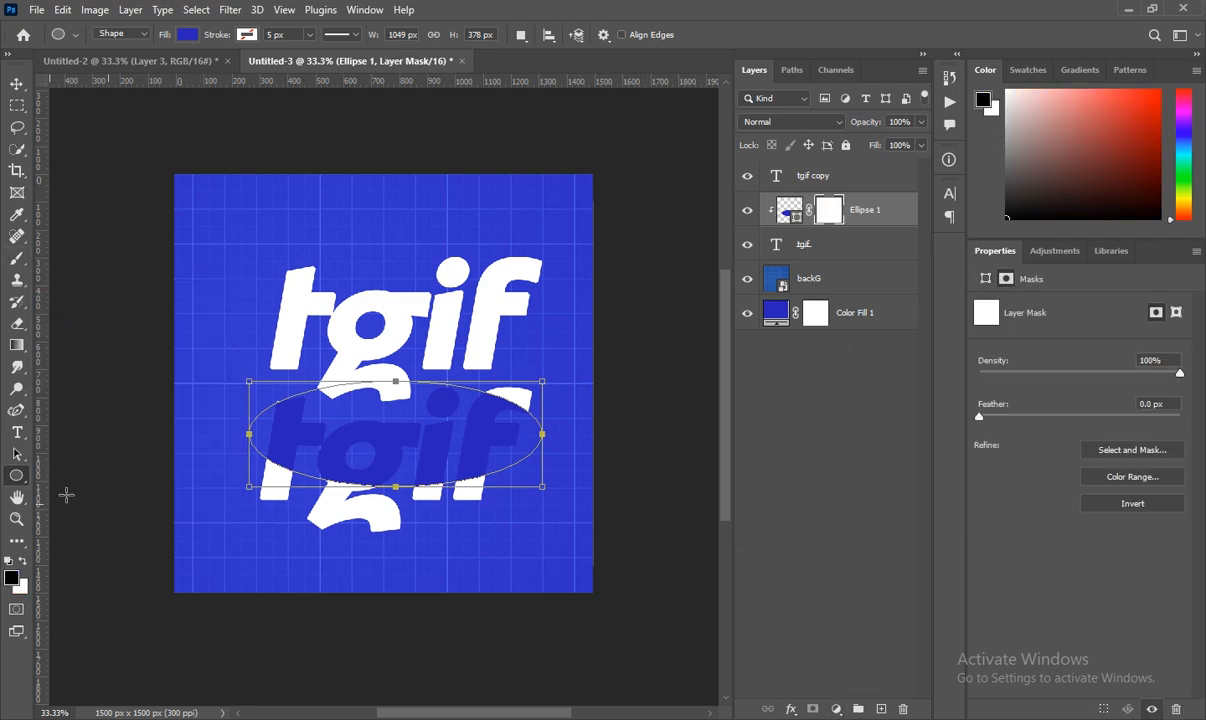
Step: Paint black on the ellipse's mask with a large soft brush to fade the blue from the upper part of the lower text
{"action": "left_click", "coordinate": [17, 258]}
{"action": "scroll", "coordinate": [393, 334], "scroll_direction": "up", "scroll_amount": 3}
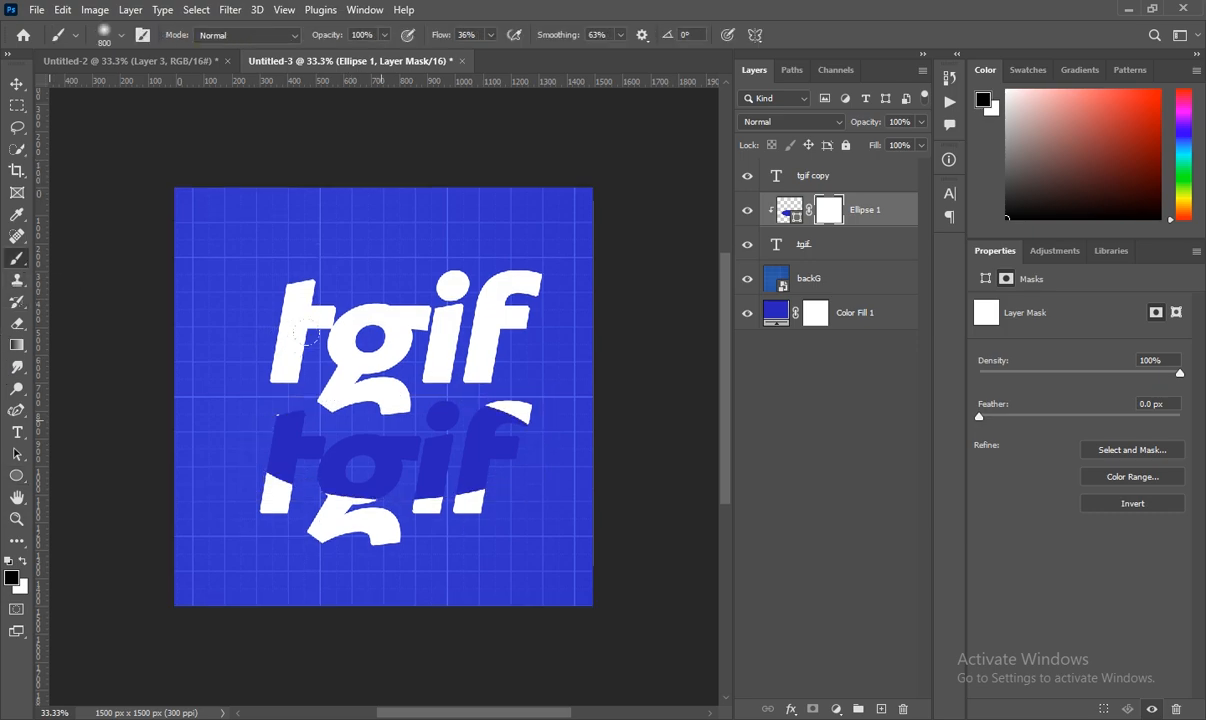
{"action": "scroll", "coordinate": [393, 334], "scroll_direction": "down", "scroll_amount": 2}
{"action": "mouse_move", "coordinate": [447, 262]}
{"action": "left_mouse_down"}
{"action": "mouse_move", "coordinate": [244, 286]}
{"action": "mouse_move", "coordinate": [483, 278]}
{"action": "mouse_move", "coordinate": [285, 298]}
{"action": "mouse_move", "coordinate": [160, 295]}
{"action": "mouse_move", "coordinate": [135, 276]}
{"action": "mouse_move", "coordinate": [362, 296]}
{"action": "mouse_move", "coordinate": [460, 289]}
{"action": "mouse_move", "coordinate": [240, 301]}
{"action": "mouse_move", "coordinate": [115, 290]}
{"action": "mouse_move", "coordinate": [401, 269]}
{"action": "mouse_move", "coordinate": [387, 193]}
{"action": "left_mouse_up"}
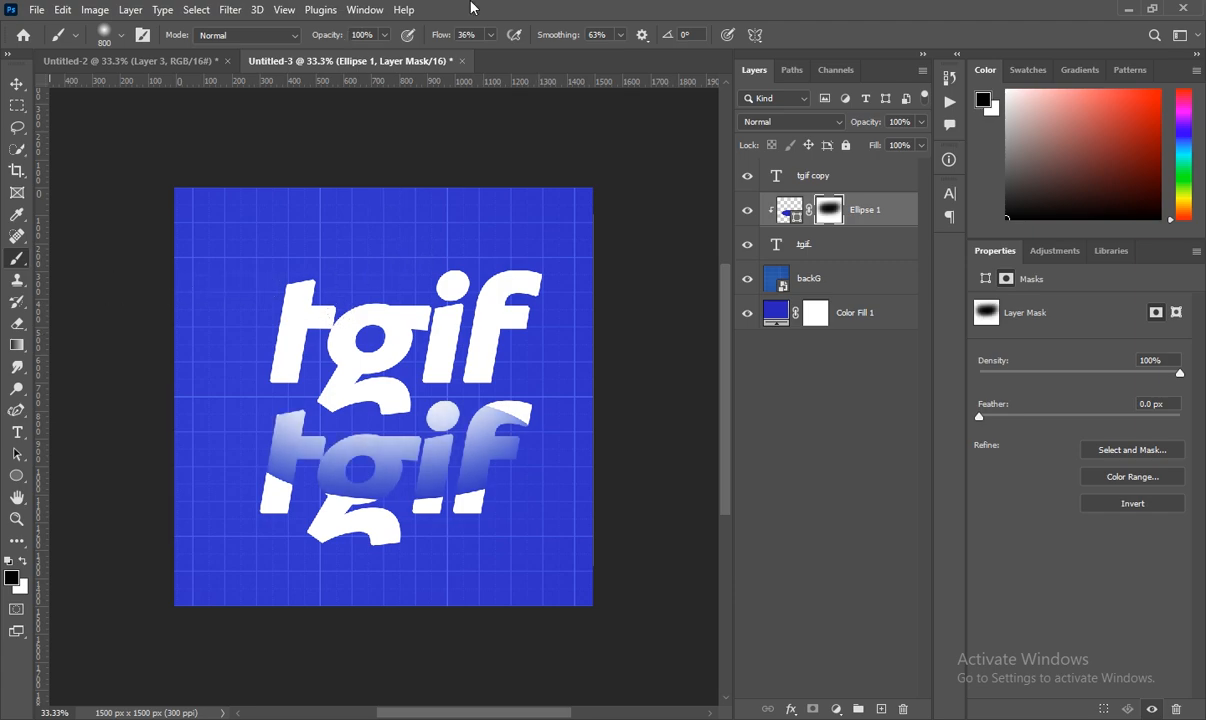
Step: Set the brush flow to 100% and size to 250 px, and mask out the ellipse's upper edge, leaving a blue fade across the lower letters
{"action": "left_click", "coordinate": [490, 35]}
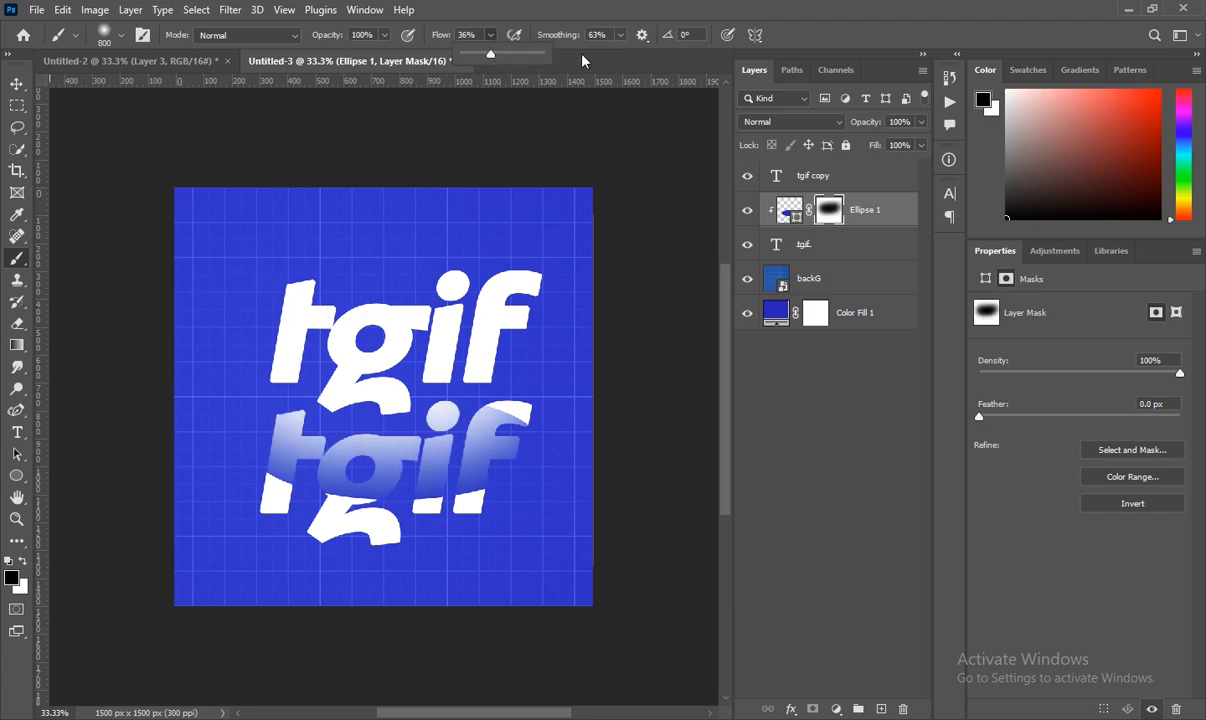
{"action": "left_click_drag", "start_coordinate": [490, 53], "coordinate": [542, 55]}
{"action": "key", "text": "bracketleft"}
{"action": "key", "text": "bracketleft"}
{"action": "key", "text": "bracketleft"}
{"action": "key", "text": "bracketleft"}
{"action": "key", "text": "bracketleft"}
{"action": "key", "text": "bracketleft"}
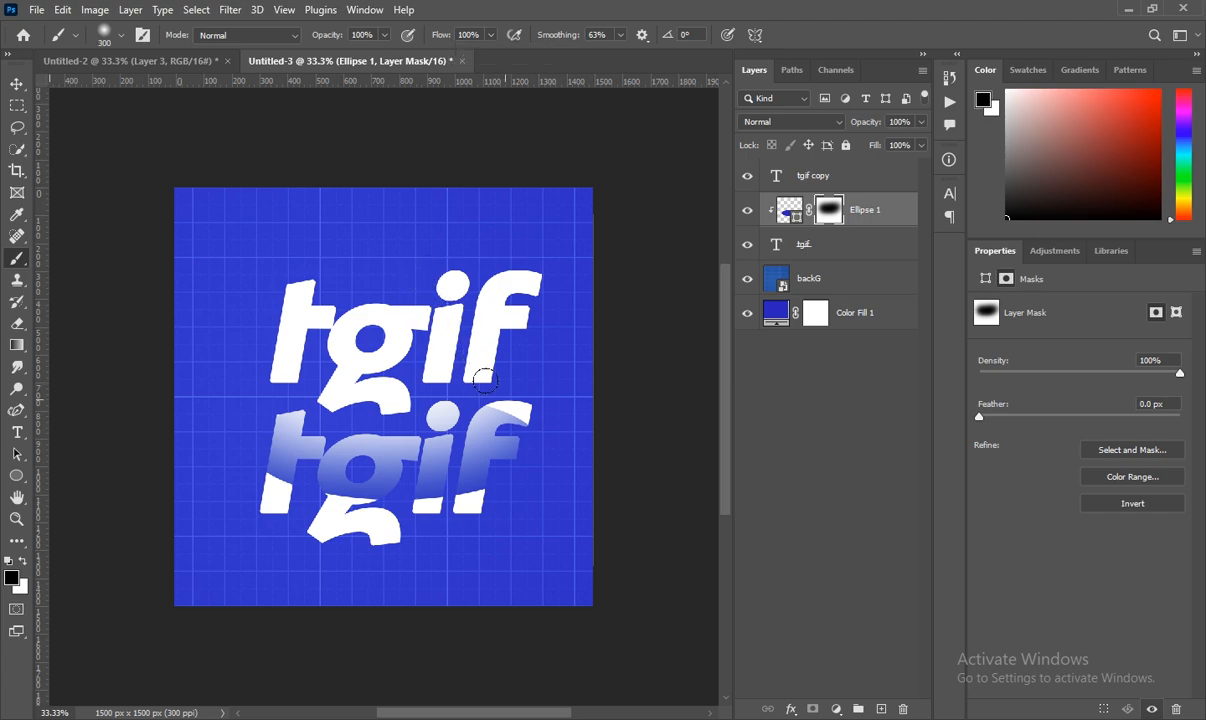
{"action": "mouse_move", "coordinate": [424, 410]}
{"action": "left_mouse_down"}
{"action": "mouse_move", "coordinate": [415, 420]}
{"action": "mouse_move", "coordinate": [495, 415]}
{"action": "mouse_move", "coordinate": [410, 428]}
{"action": "mouse_move", "coordinate": [200, 390]}
{"action": "mouse_move", "coordinate": [256, 410]}
{"action": "mouse_move", "coordinate": [473, 435]}
{"action": "mouse_move", "coordinate": [482, 418]}
{"action": "mouse_move", "coordinate": [363, 439]}
{"action": "mouse_move", "coordinate": [221, 409]}
{"action": "mouse_move", "coordinate": [463, 439]}
{"action": "mouse_move", "coordinate": [505, 372]}
{"action": "left_mouse_up"}
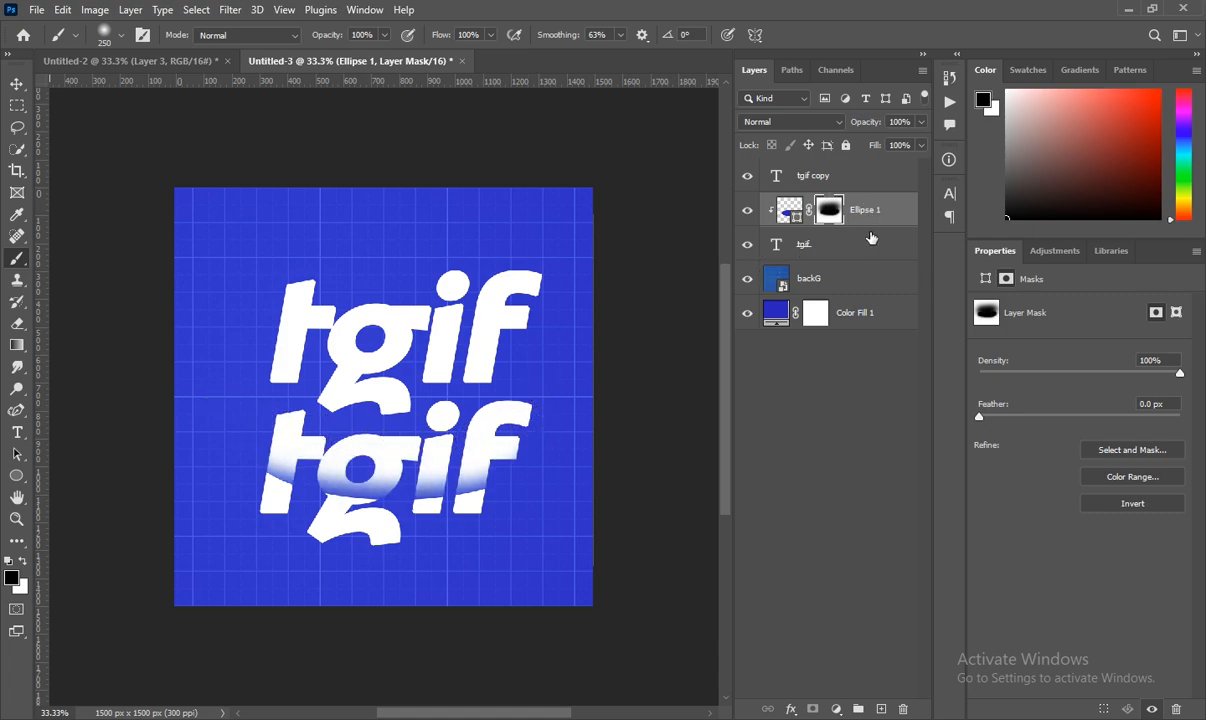
Step: Draw an ellipse about 1202 x 453 px over the upper tgif text on a new layer above the tgif copy
{"action": "left_click", "coordinate": [830, 244]}
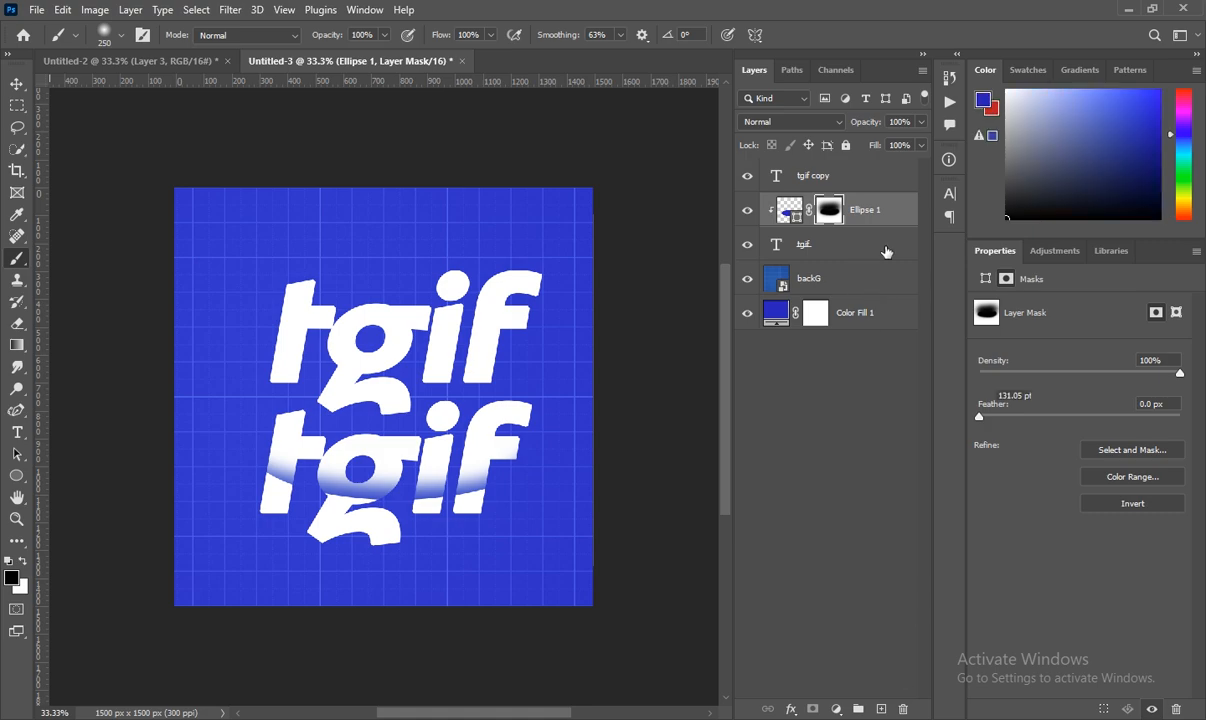
{"action": "left_click", "coordinate": [840, 177]}
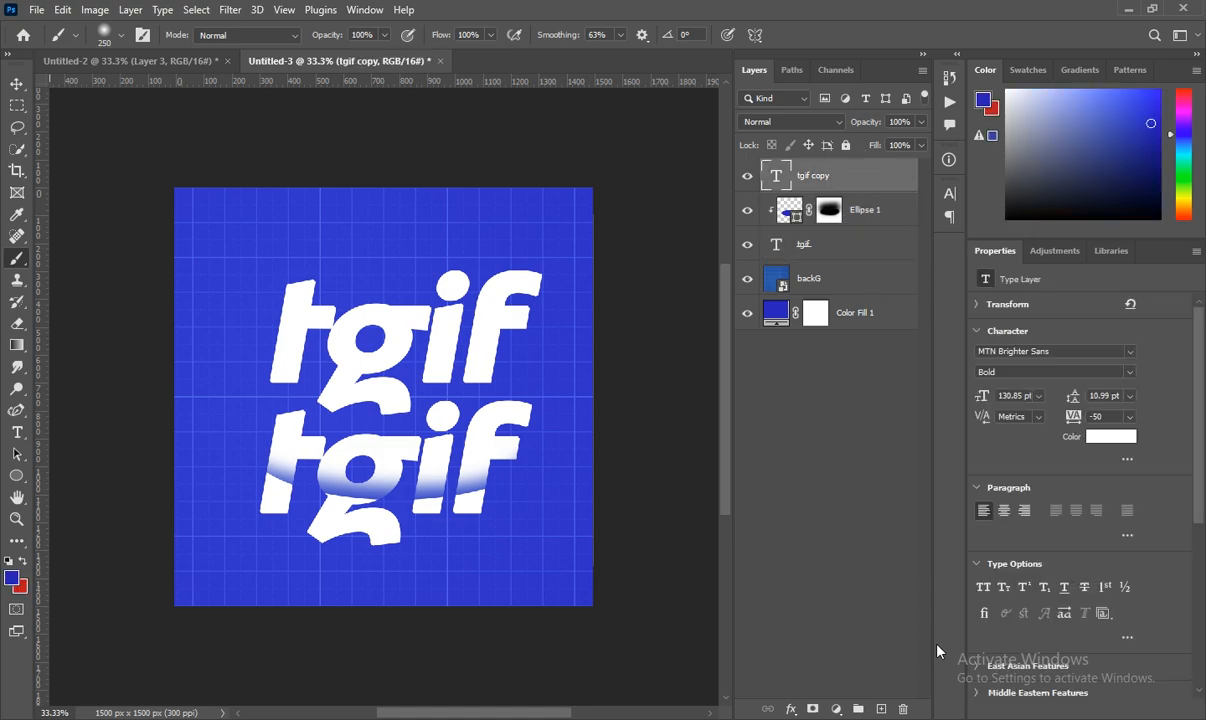
{"action": "left_click", "coordinate": [881, 709]}
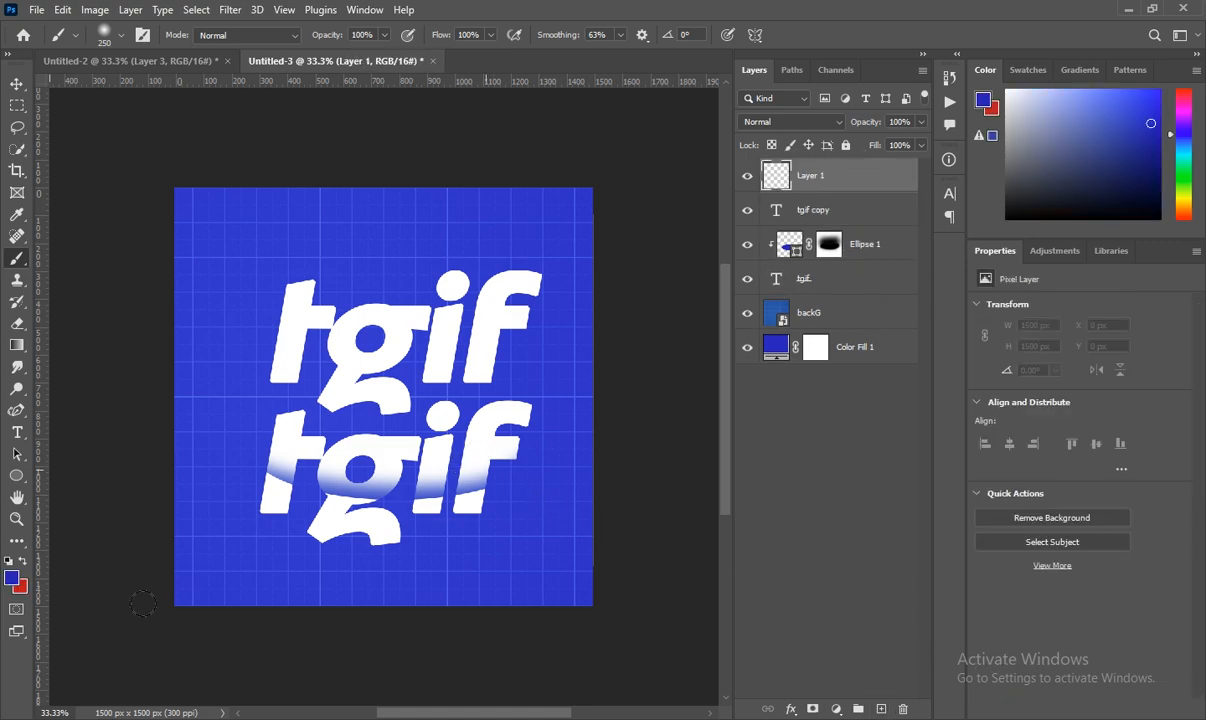
{"action": "left_click", "coordinate": [16, 476]}
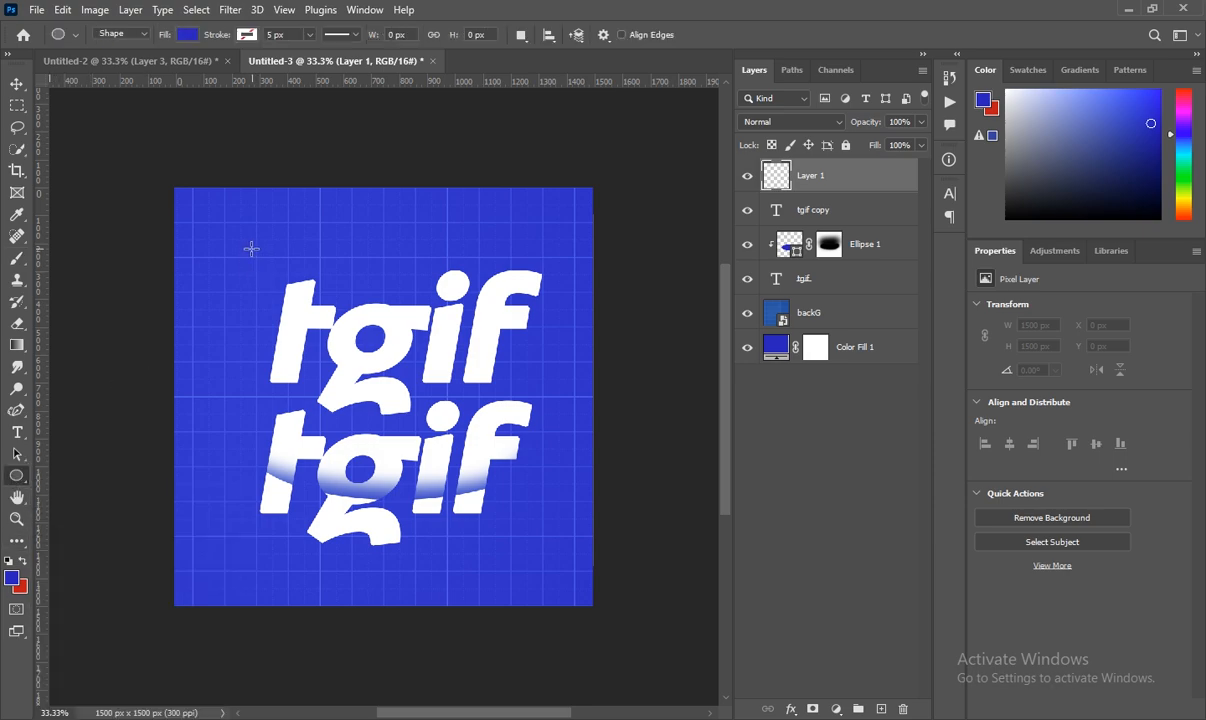
{"action": "left_click_drag", "start_coordinate": [251, 247], "coordinate": [587, 373]}
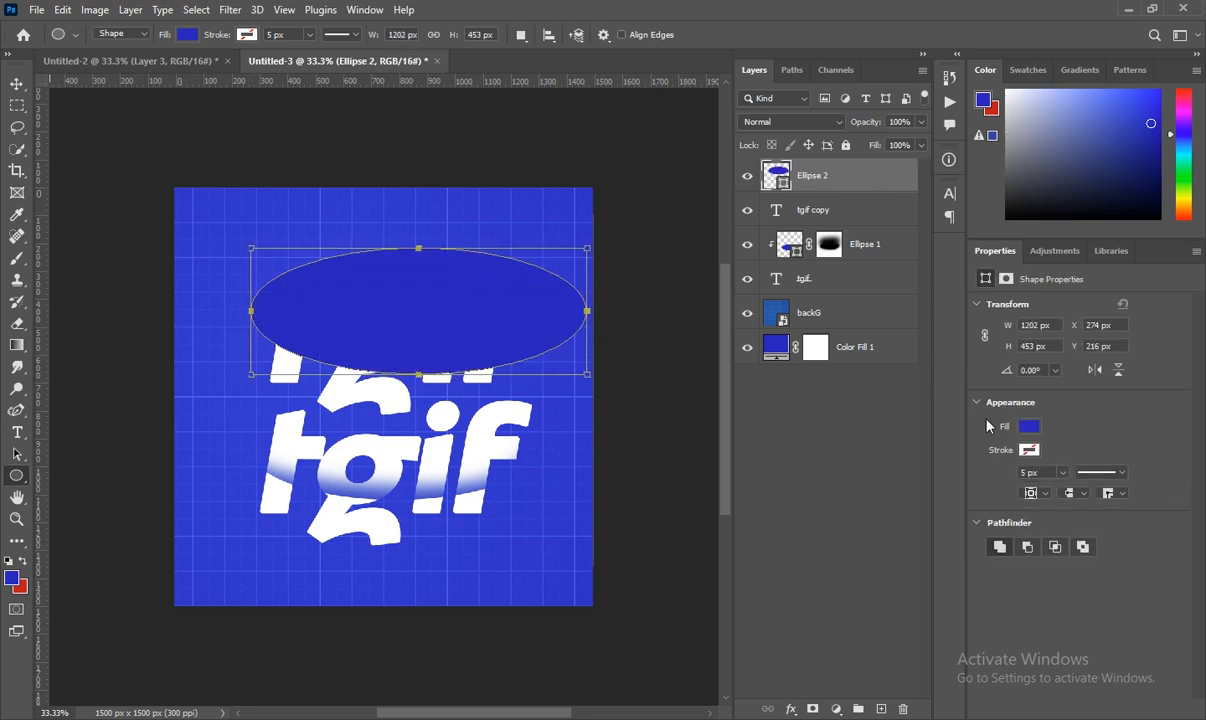
Step: Change the upper ellipse's fill to light blue b0c0ff
{"action": "left_click", "coordinate": [1029, 427]}
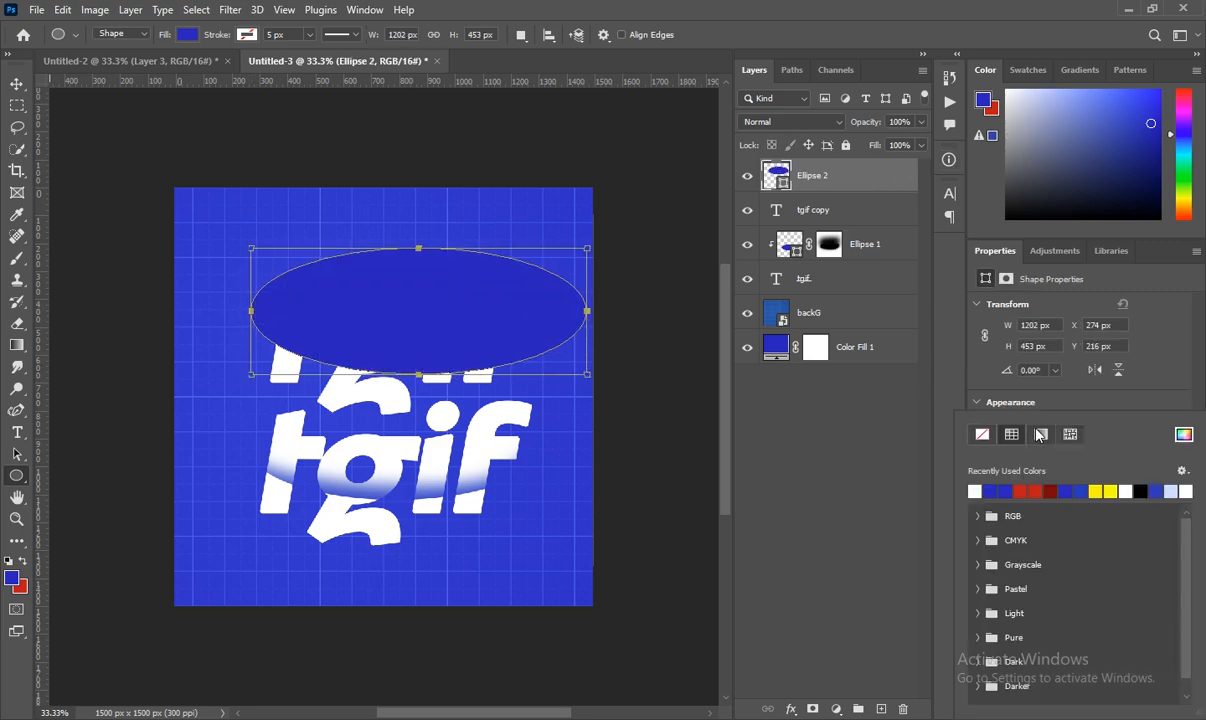
{"action": "left_click", "coordinate": [1183, 436]}
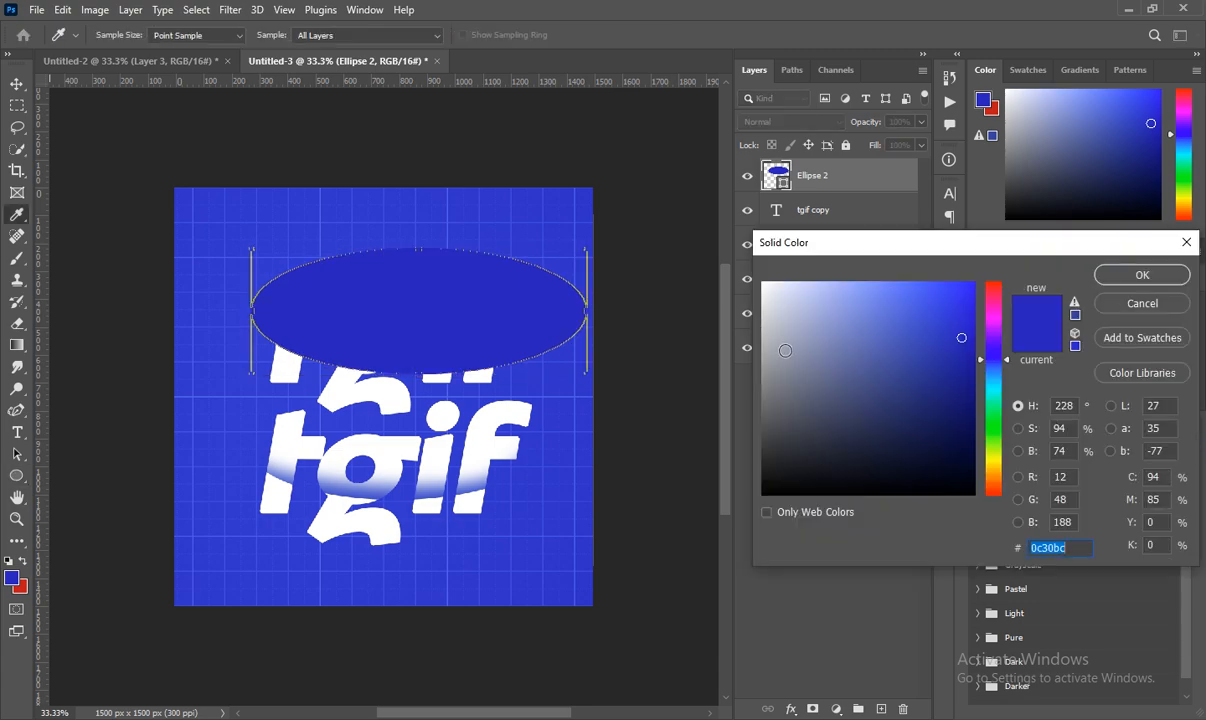
{"action": "mouse_move", "coordinate": [809, 317]}
{"action": "left_mouse_down"}
{"action": "mouse_move", "coordinate": [834, 313]}
{"action": "mouse_move", "coordinate": [827, 261]}
{"action": "left_mouse_up"}
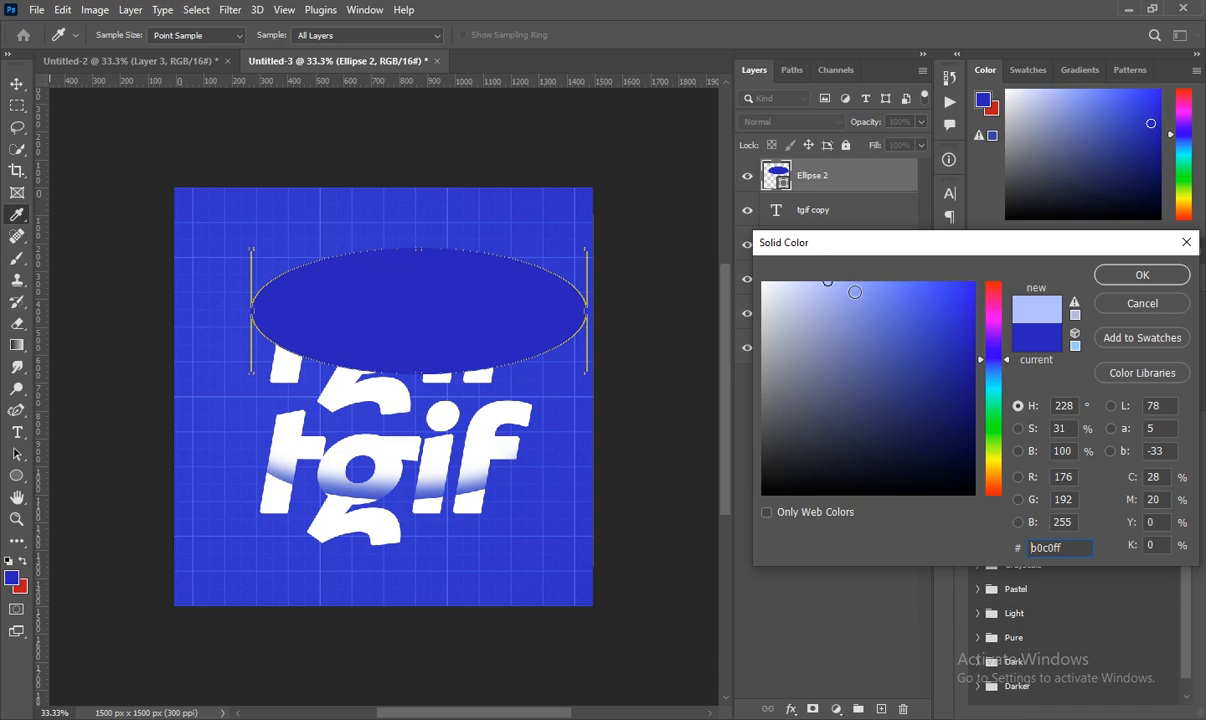
{"action": "left_click", "coordinate": [1129, 279]}
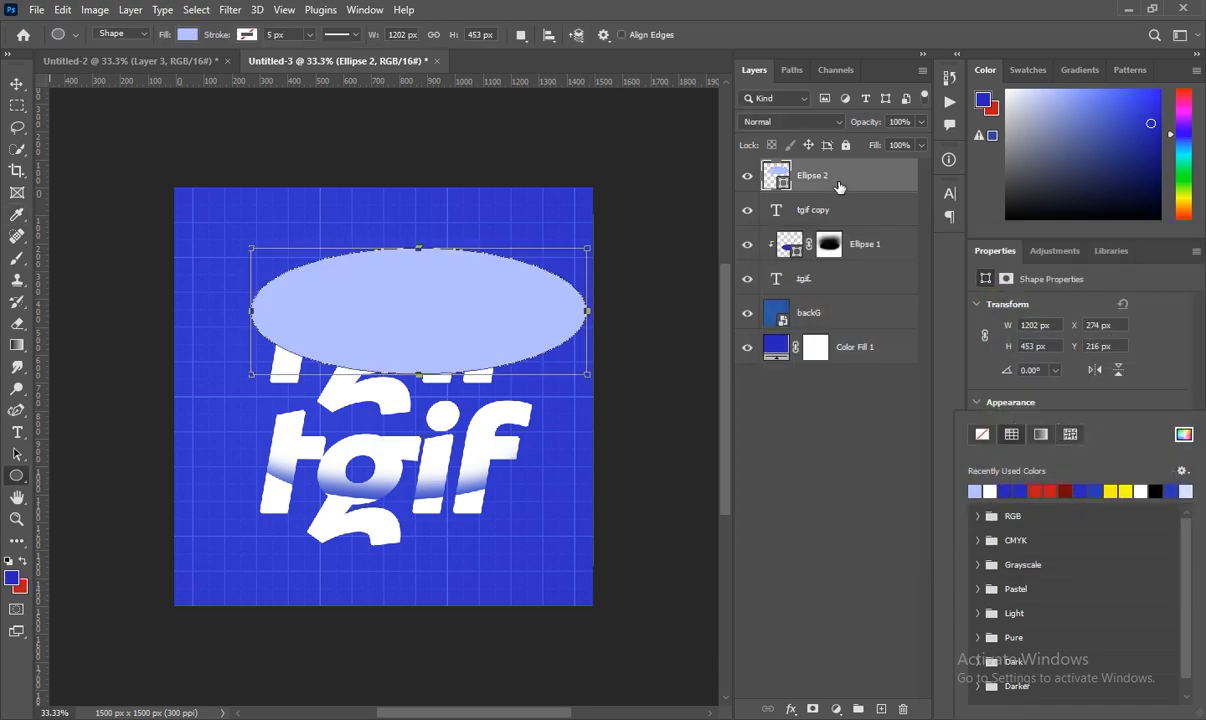
Step: Clip the light blue ellipse to the upper tgif text and add a new empty layer above it
{"action": "left_click", "coordinate": [838, 187]}
{"action": "right_click", "coordinate": [840, 185]}
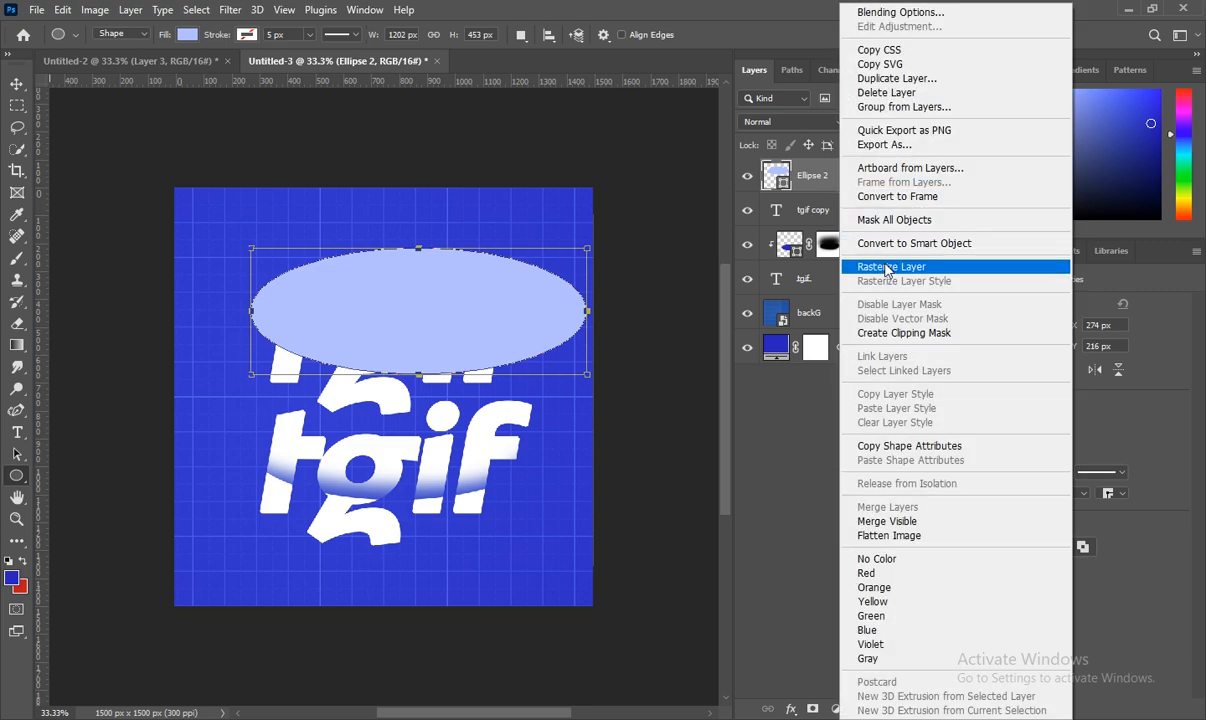
{"action": "left_click", "coordinate": [903, 333]}
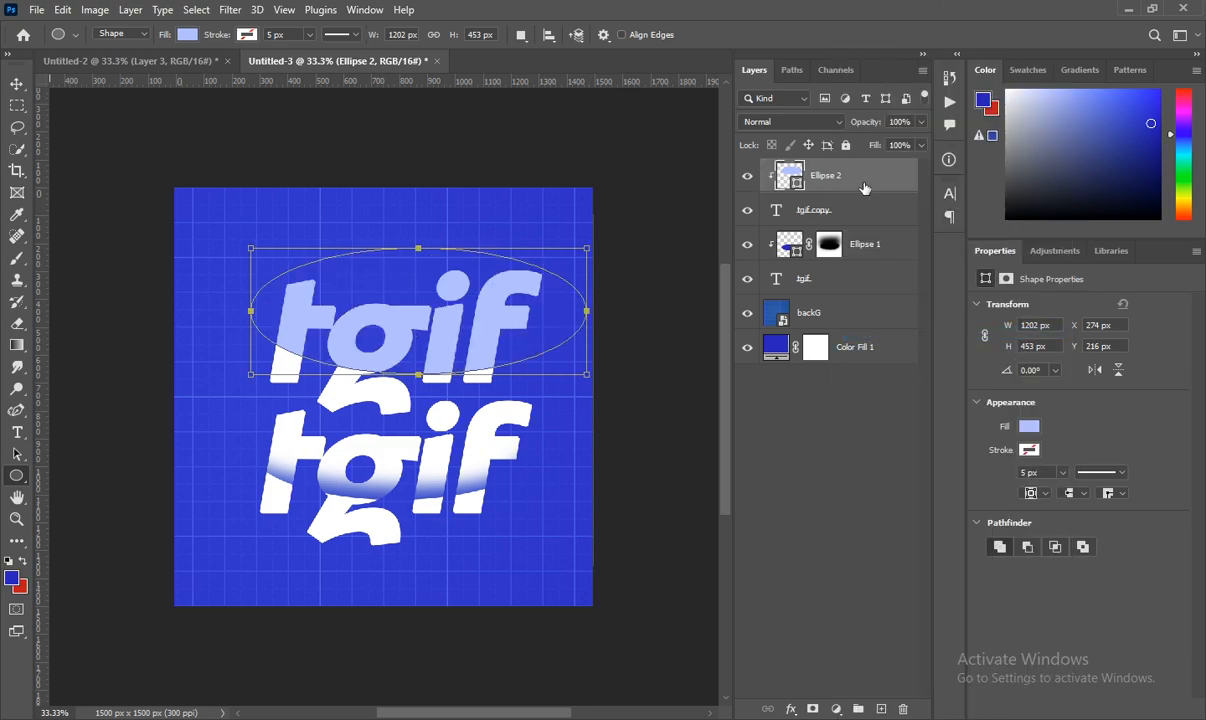
{"action": "left_click", "coordinate": [880, 708]}
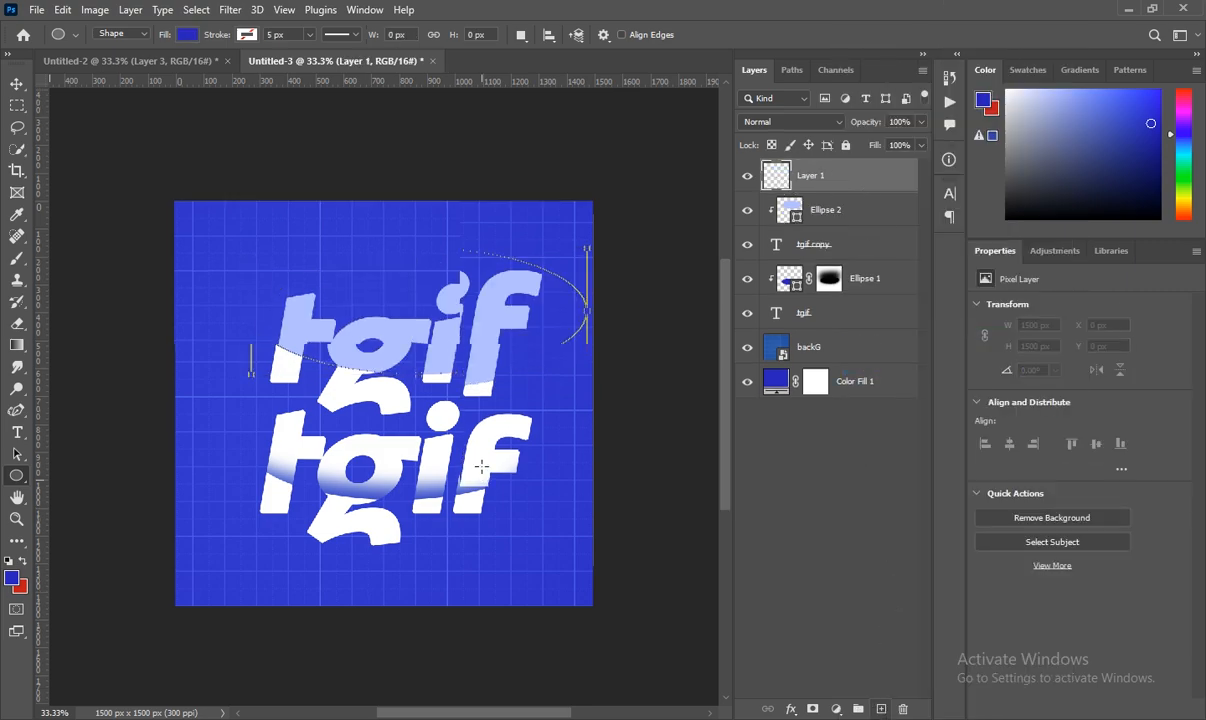
Step: Place the guy image from the source files folder at 18% scale, centred over the poster's lower half at about X 729, Y 1125 px
{"action": "scroll", "coordinate": [481, 463], "scroll_direction": "down", "scroll_amount": 1}
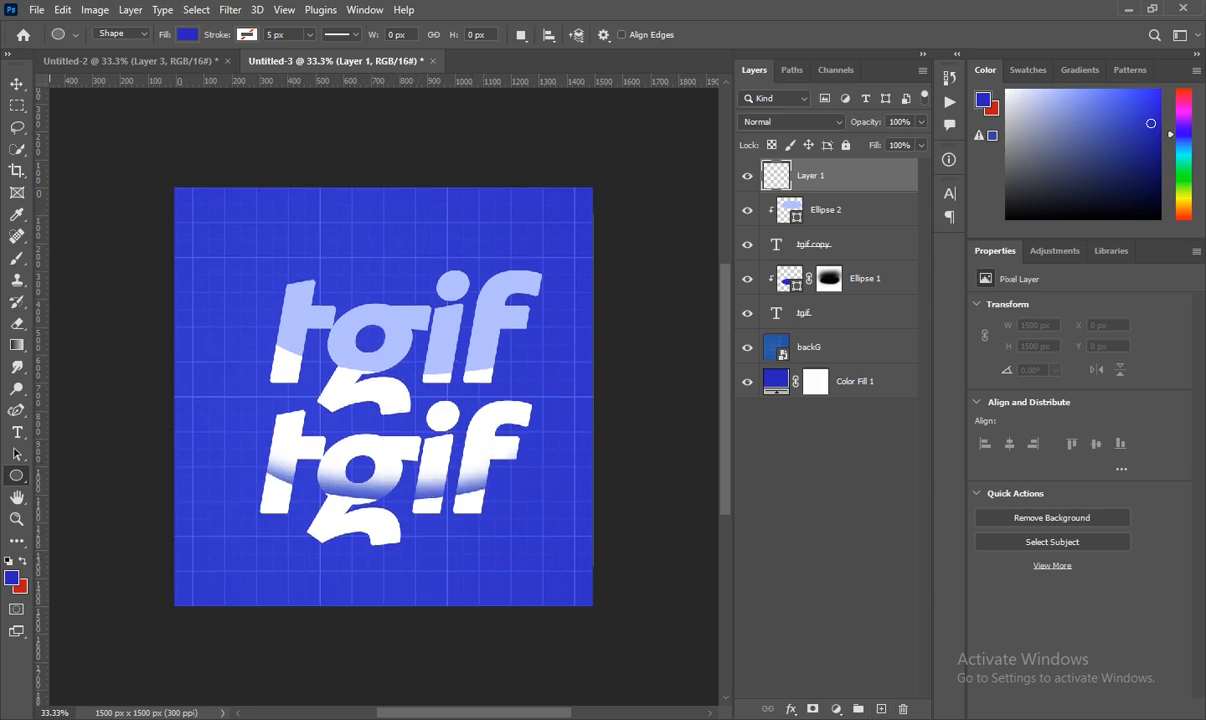
{"action": "left_click", "coordinate": [387, 718]}
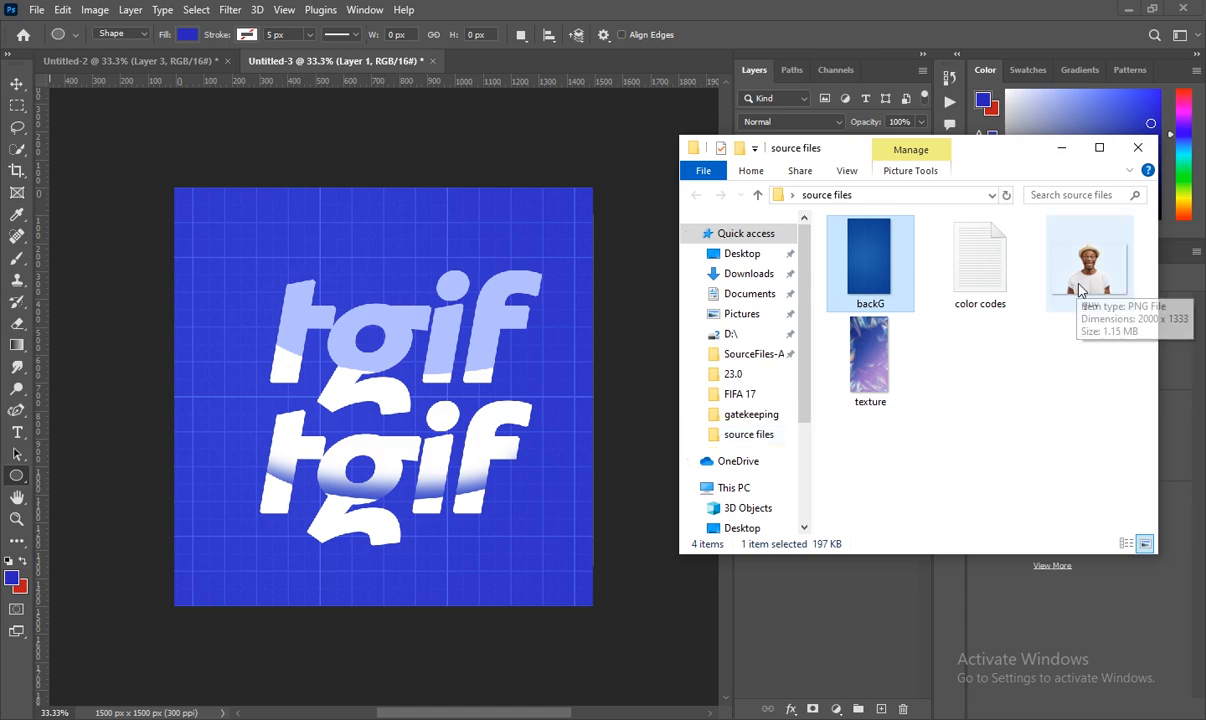
{"action": "left_click_drag", "start_coordinate": [1090, 283], "coordinate": [417, 539]}
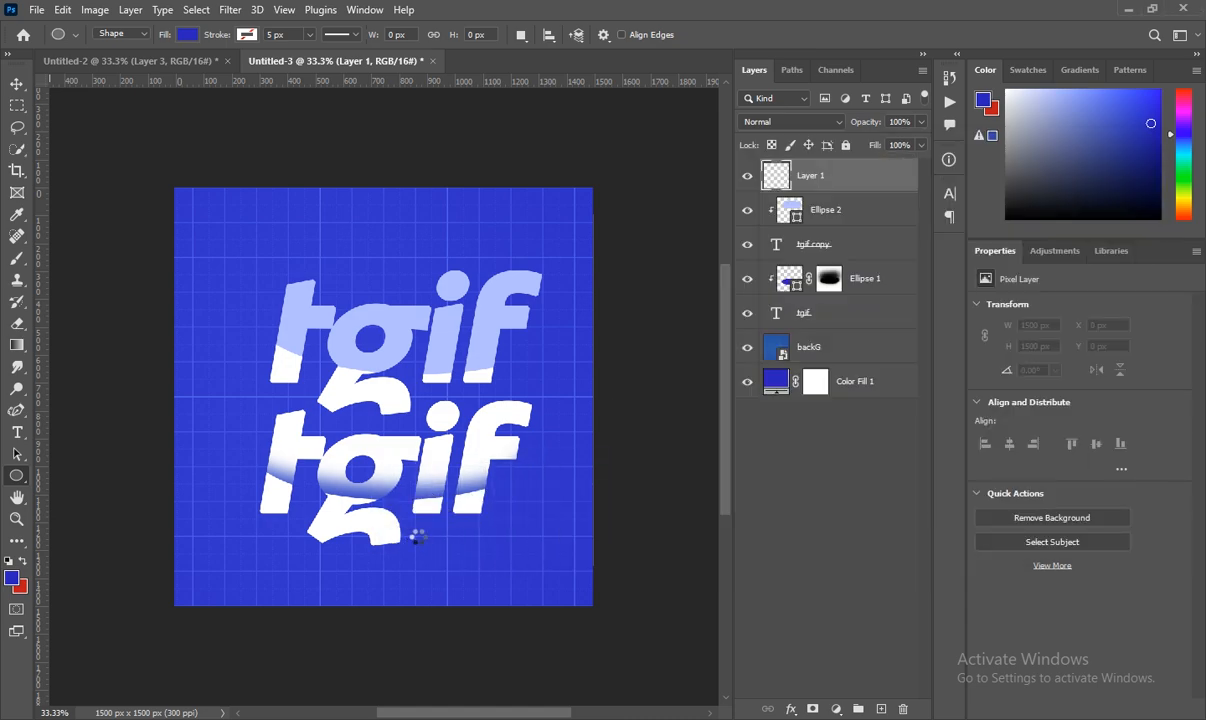
{"action": "left_click_drag", "start_coordinate": [390, 409], "coordinate": [397, 511]}
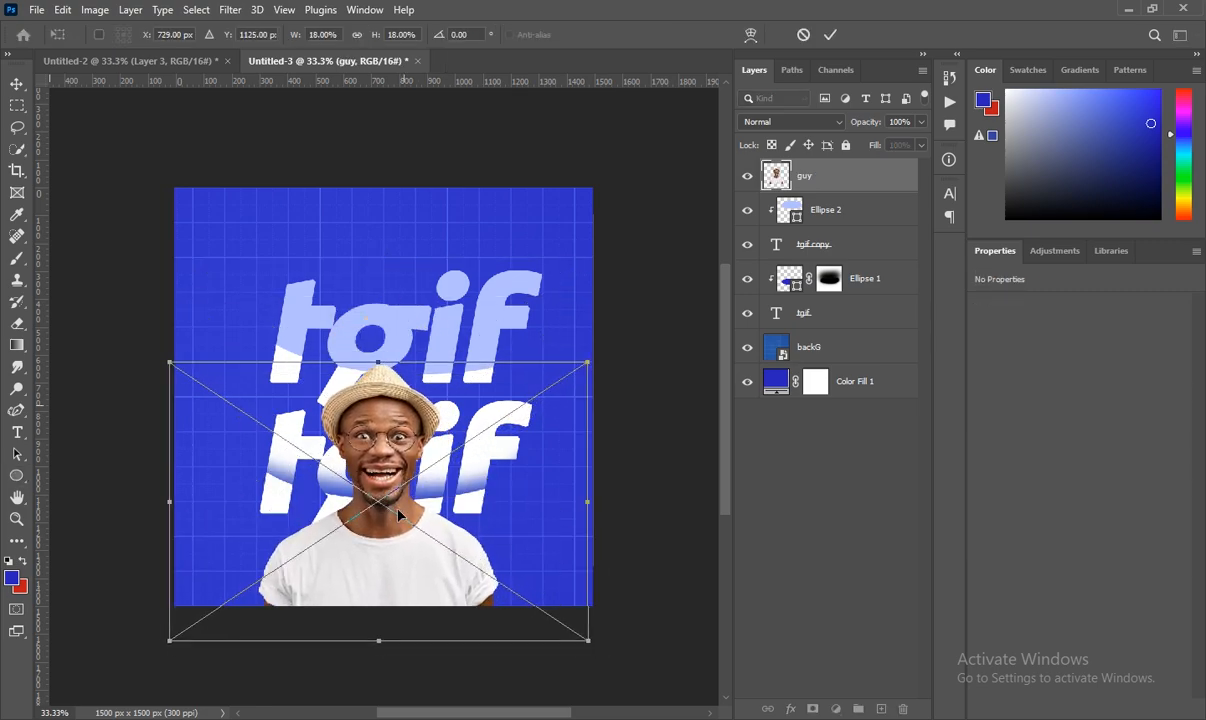
Step: Apply a Camera Raw filter to the guy layer with Texture +16, Clarity +28 and Noise Reduction 13
{"action": "left_click", "coordinate": [822, 176]}
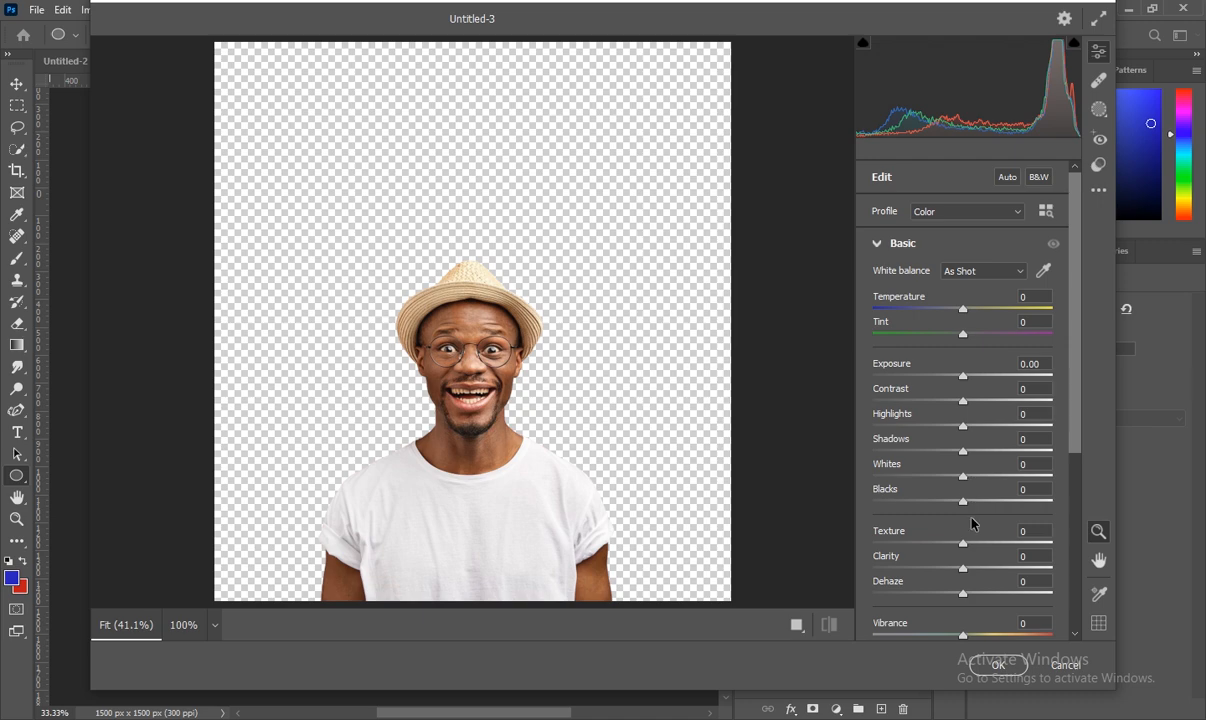
{"action": "left_click_drag", "start_coordinate": [964, 544], "coordinate": [988, 571]}
{"action": "scroll", "coordinate": [980, 572], "scroll_direction": "down", "scroll_amount": 5}
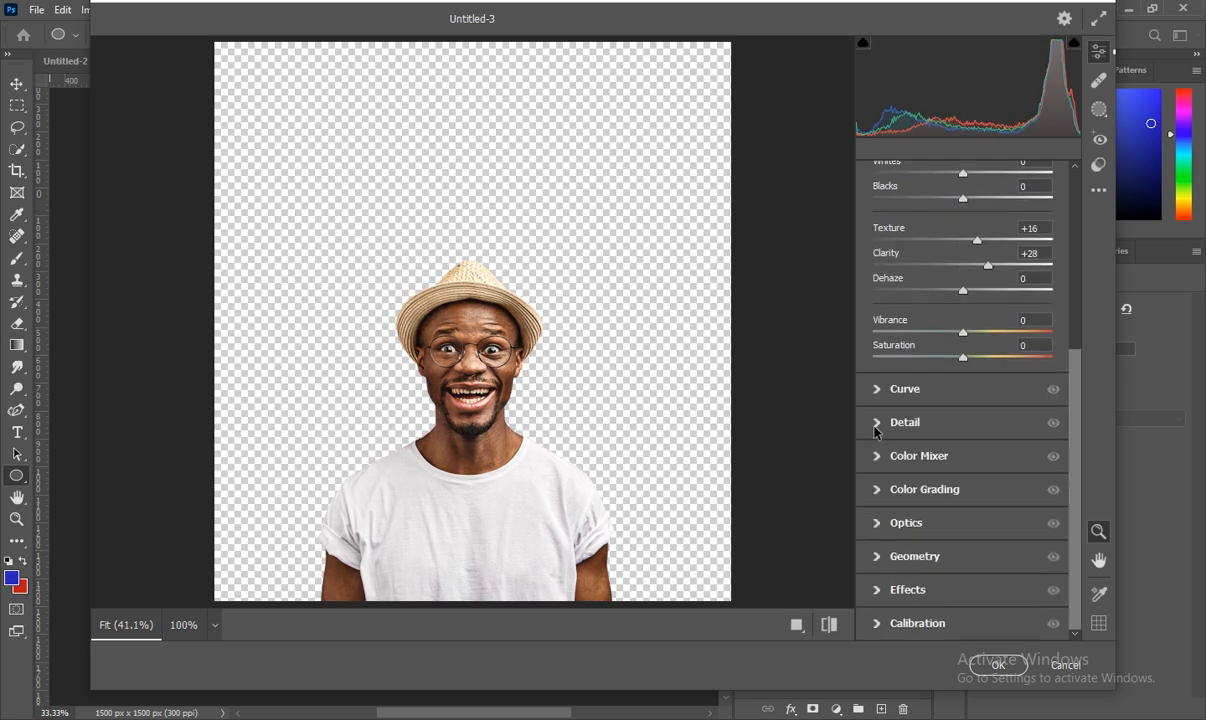
{"action": "left_click", "coordinate": [875, 425]}
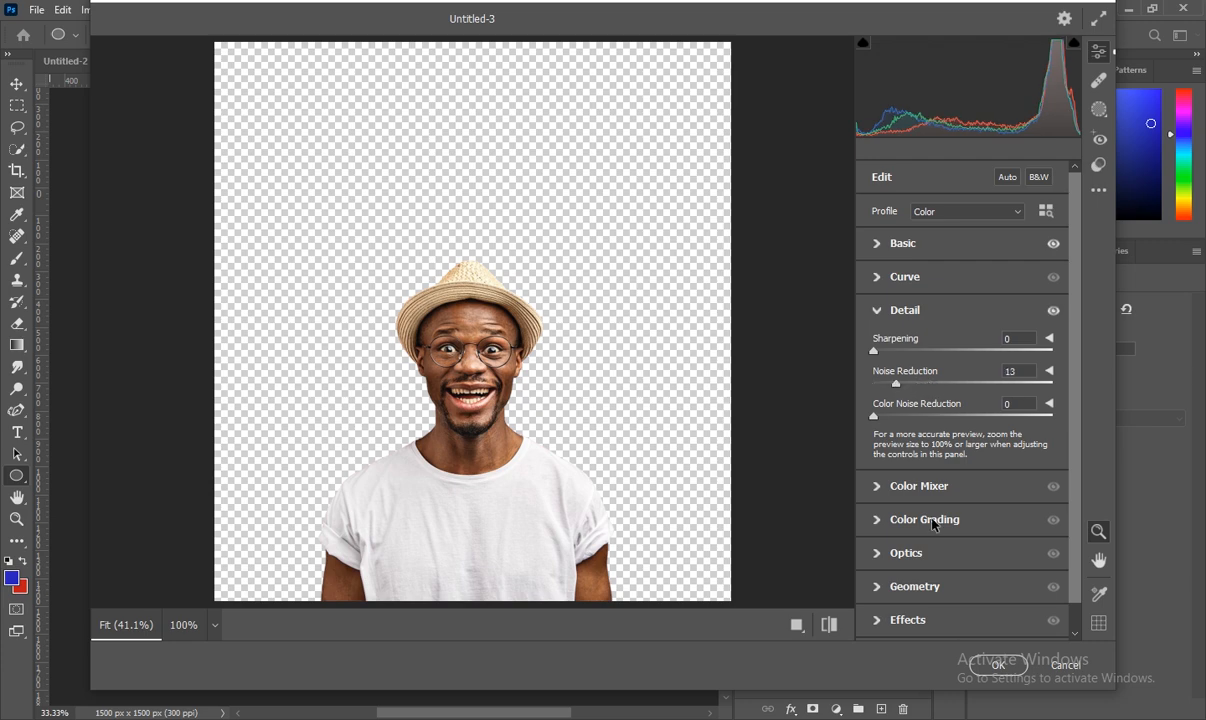
{"action": "left_click", "coordinate": [1000, 665]}
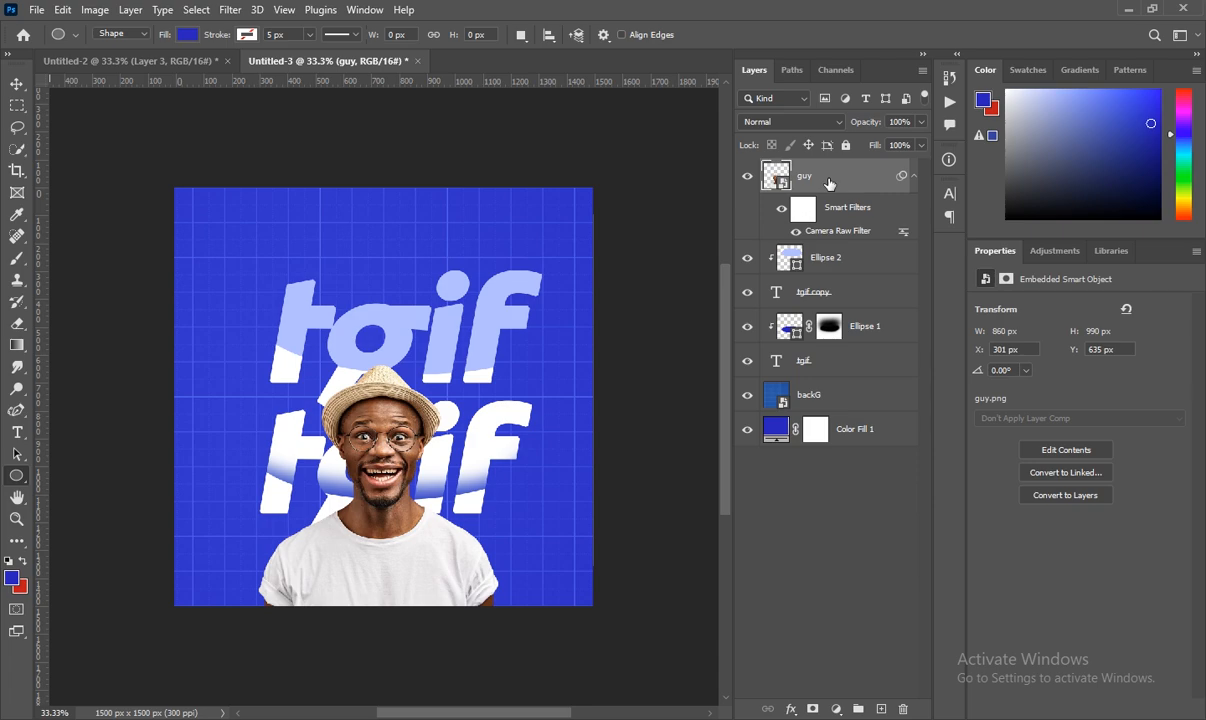
Step: Apply a Black & White adjustment to the guy layer with a tint of hue 240 and saturation 9%
{"action": "key", "text": "ctrl+alt+shift+b"}
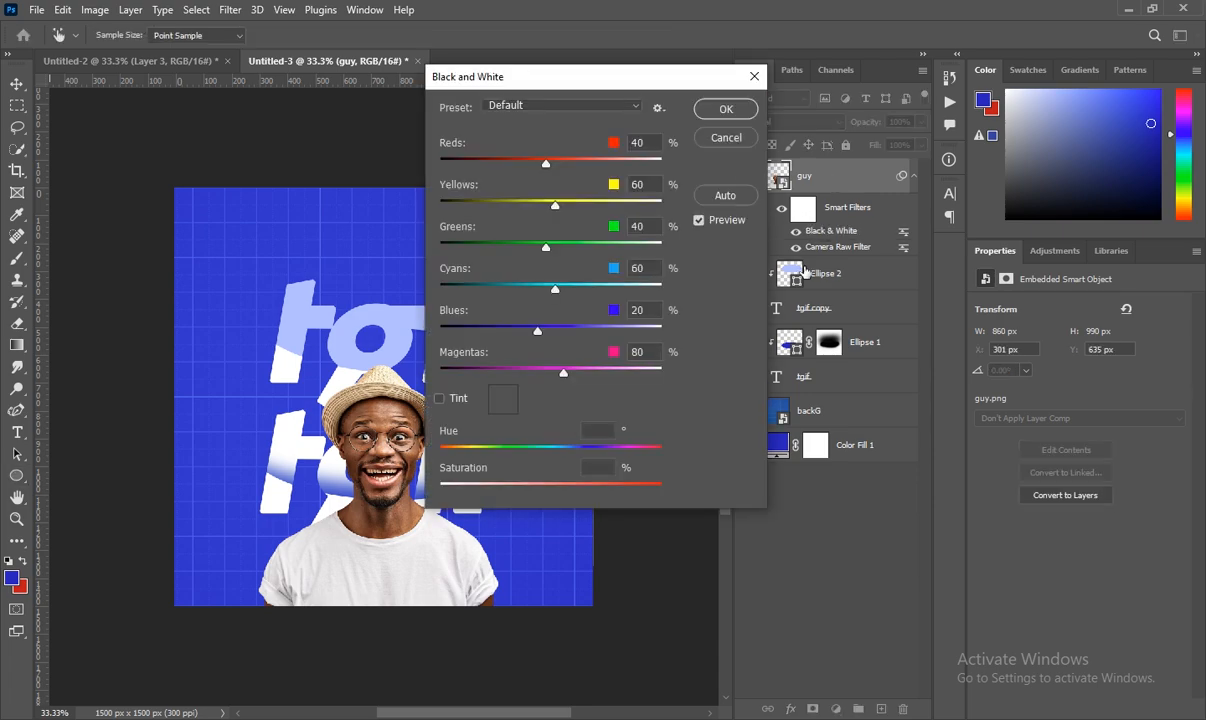
{"action": "left_click", "coordinate": [440, 399]}
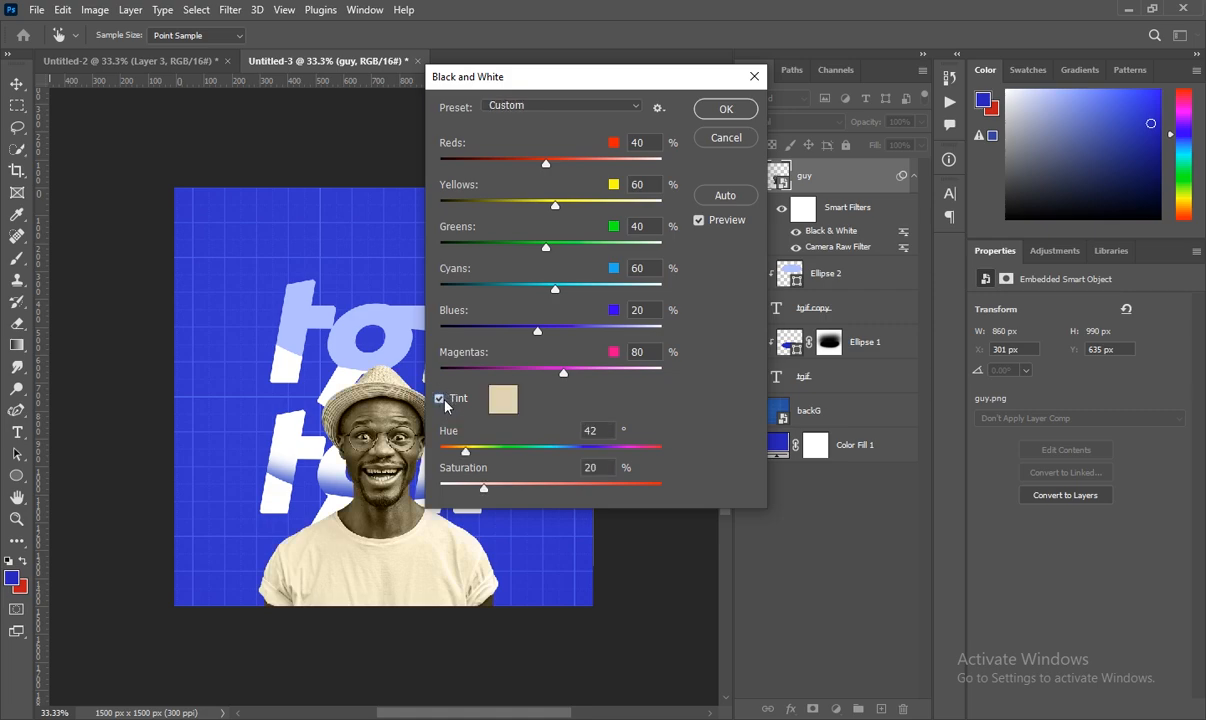
{"action": "left_click_drag", "start_coordinate": [585, 453], "coordinate": [590, 453]}
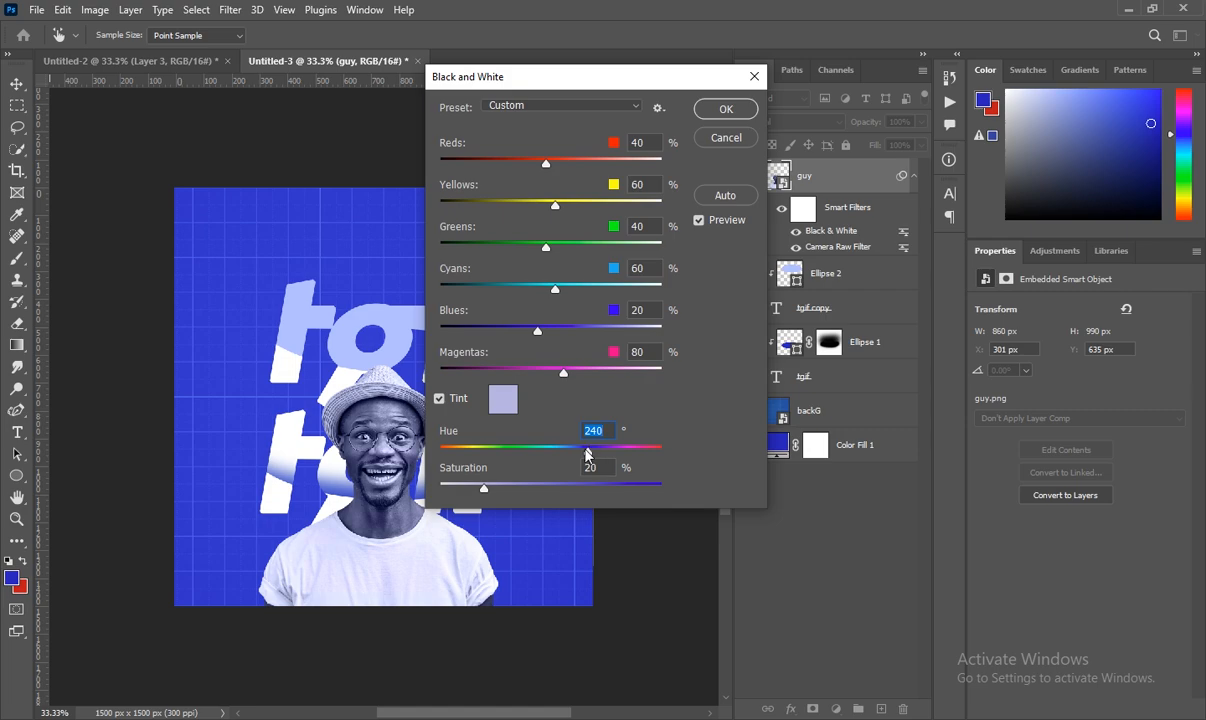
{"action": "left_click_drag", "start_coordinate": [465, 489], "coordinate": [461, 487]}
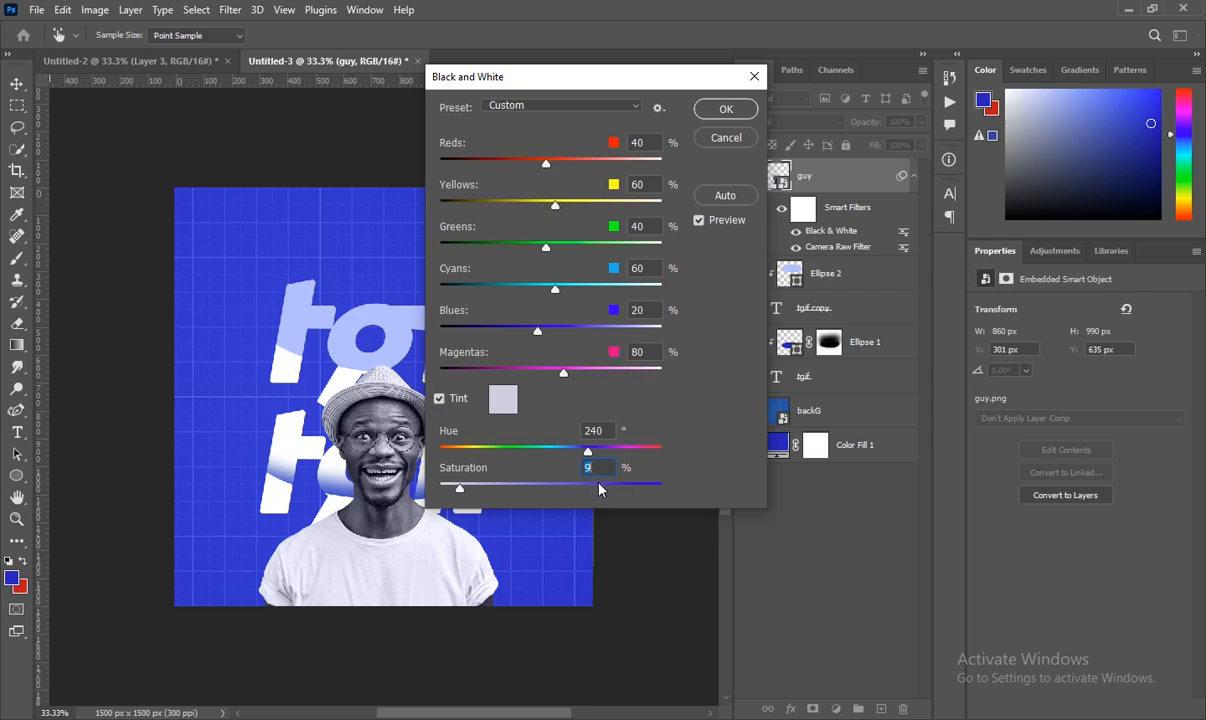
{"action": "key", "text": "Return"}
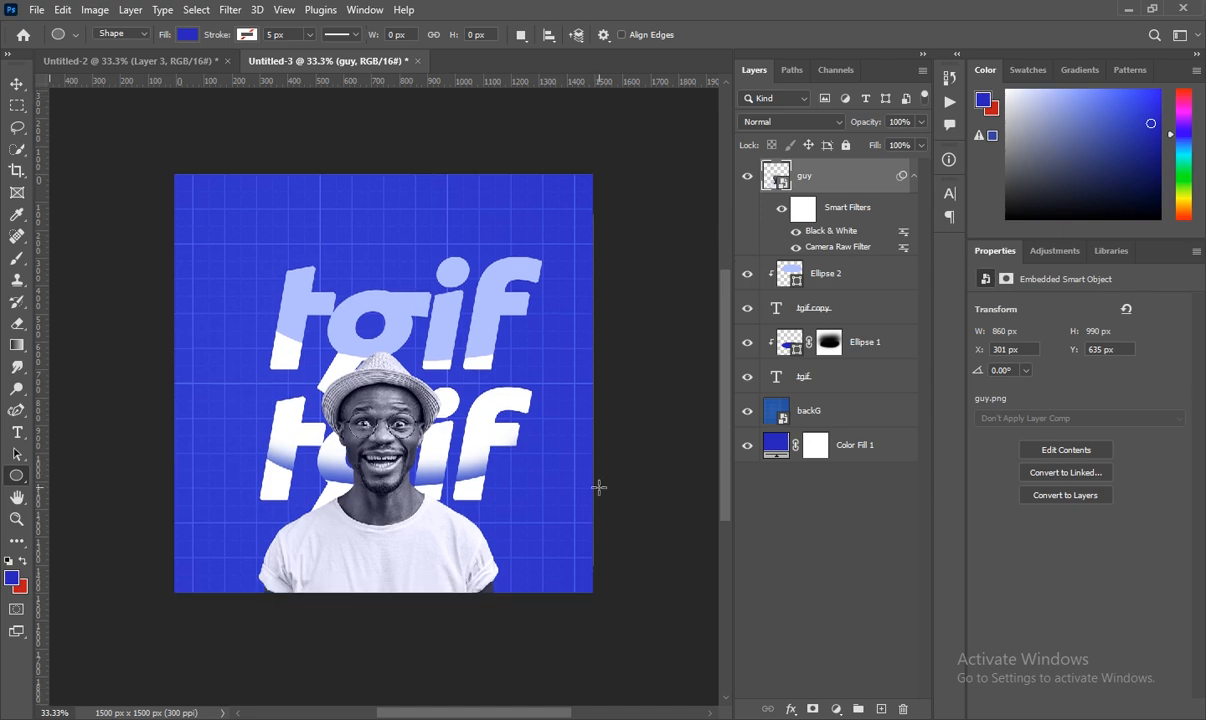
Step: Add a drop shadow to the guy layer using the fifth contour preset and the red background colour bd101d
{"action": "left_click", "coordinate": [792, 708]}
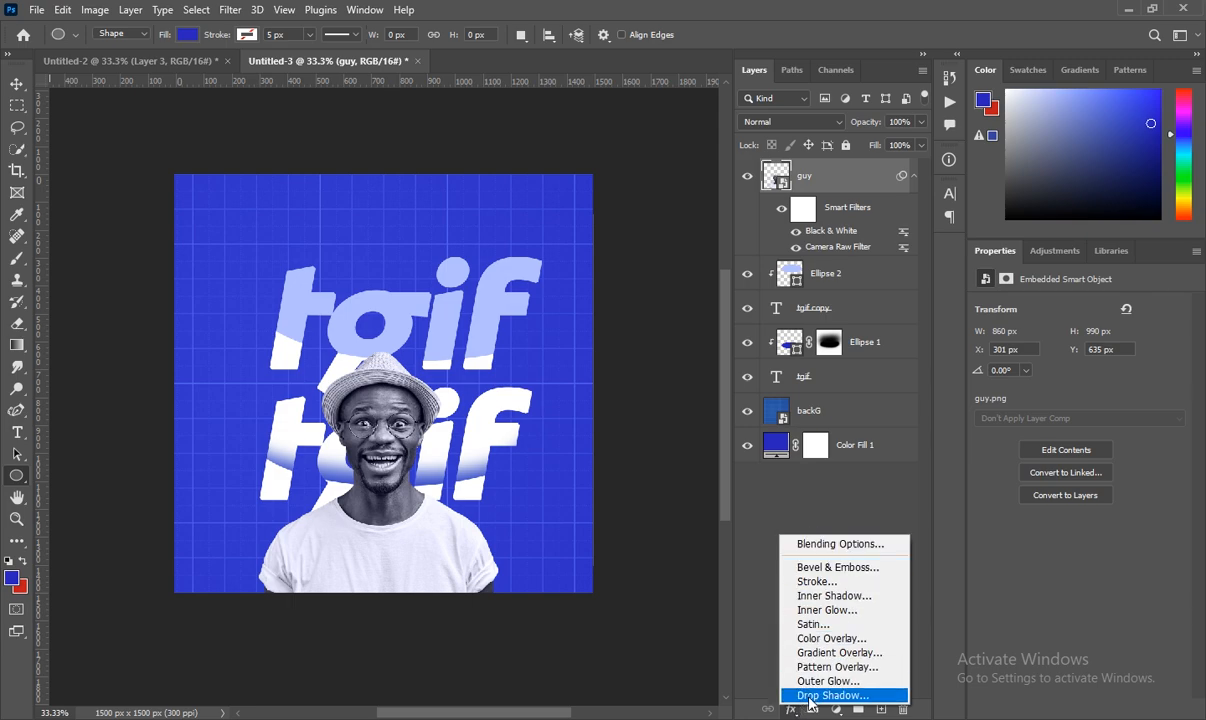
{"action": "left_click", "coordinate": [810, 696]}
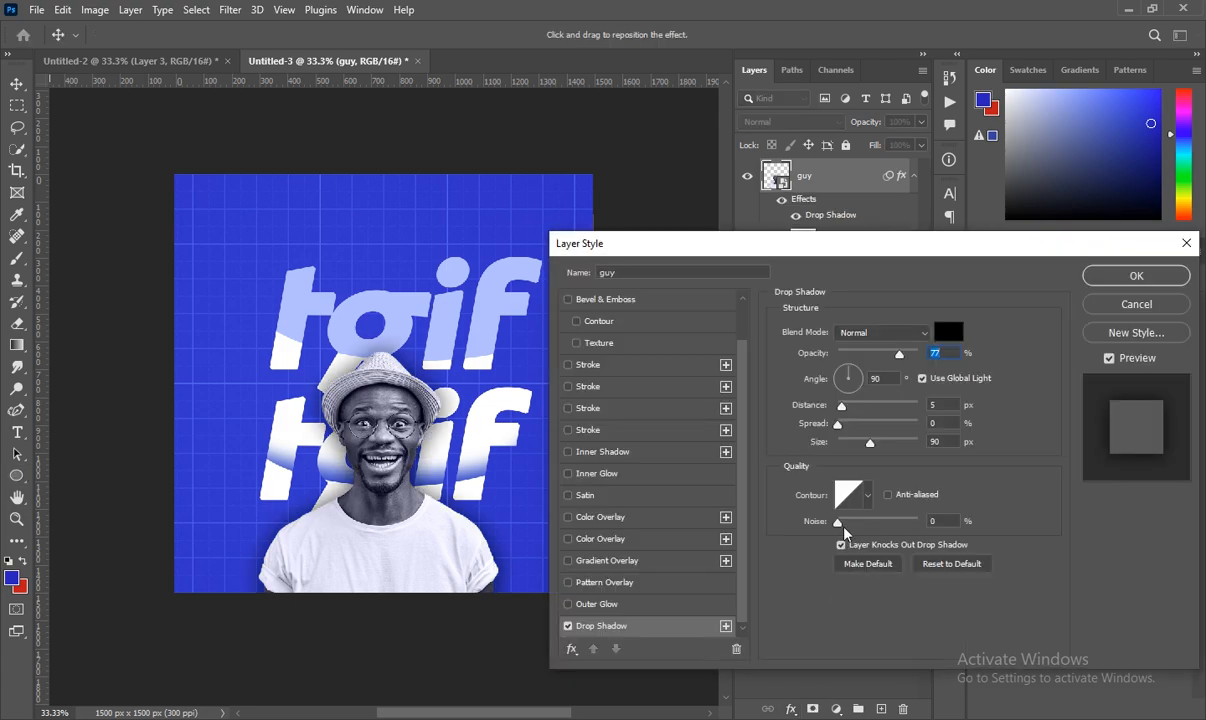
{"action": "left_click", "coordinate": [868, 500]}
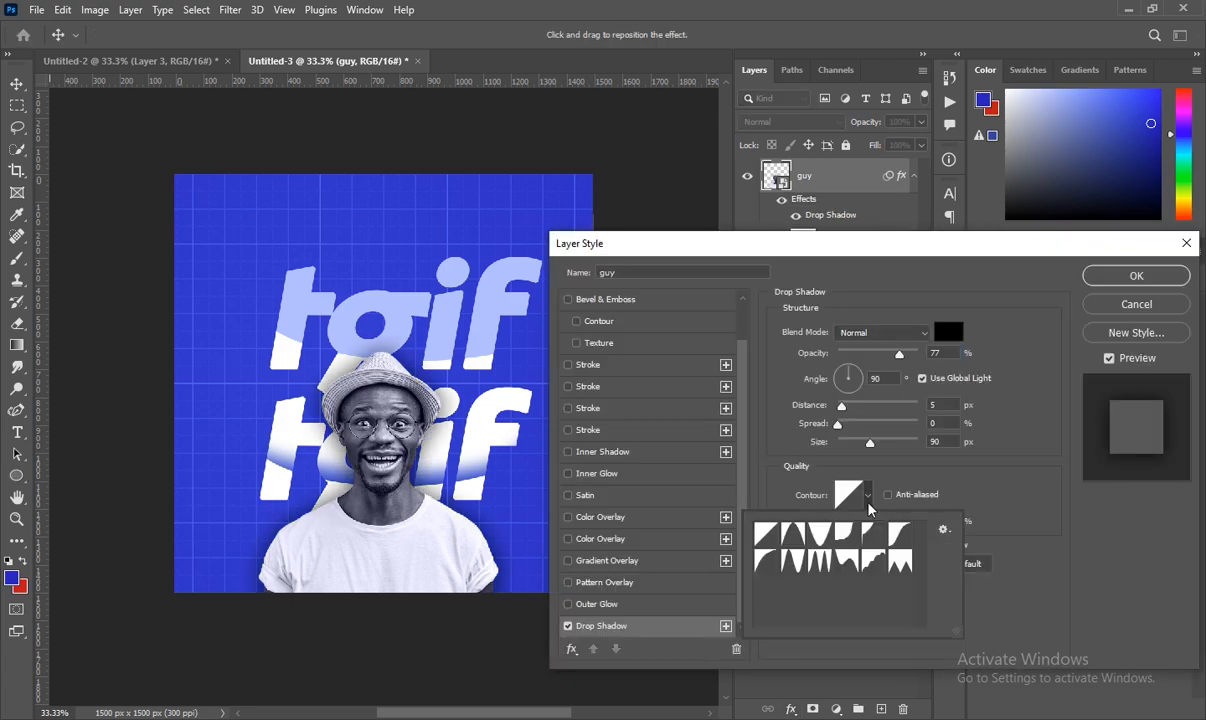
{"action": "left_click", "coordinate": [868, 532]}
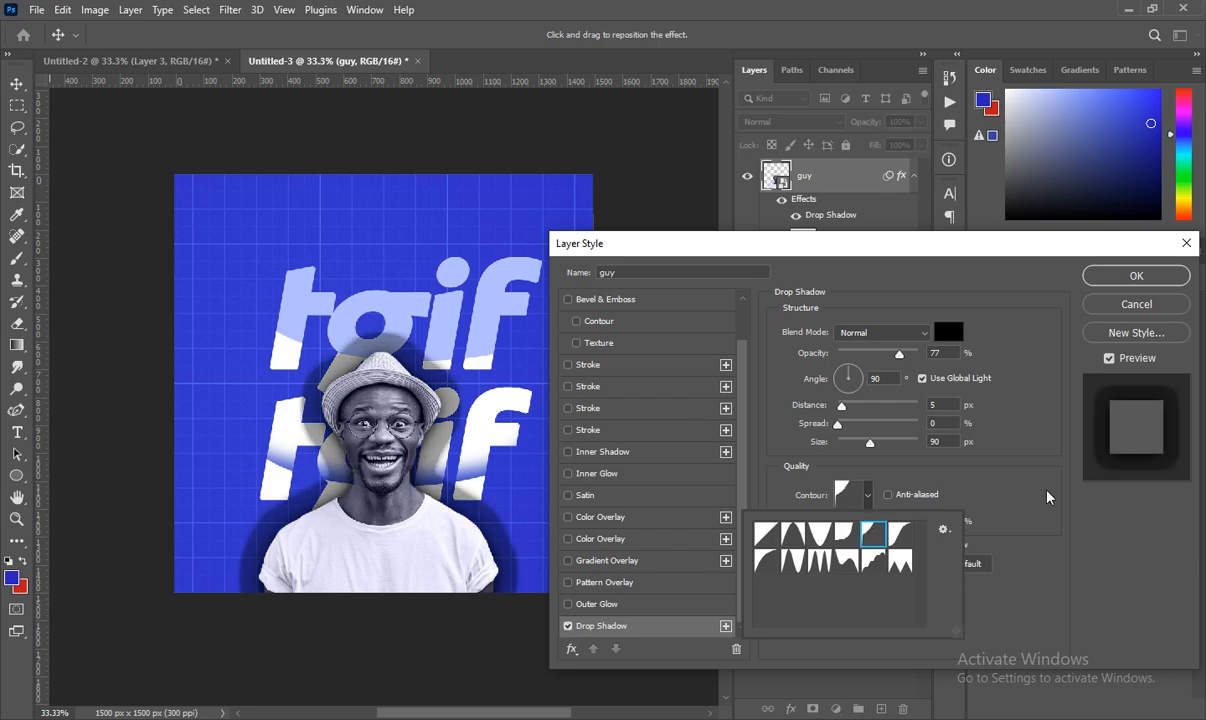
{"action": "left_click", "coordinate": [988, 470]}
{"action": "left_click", "coordinate": [936, 334]}
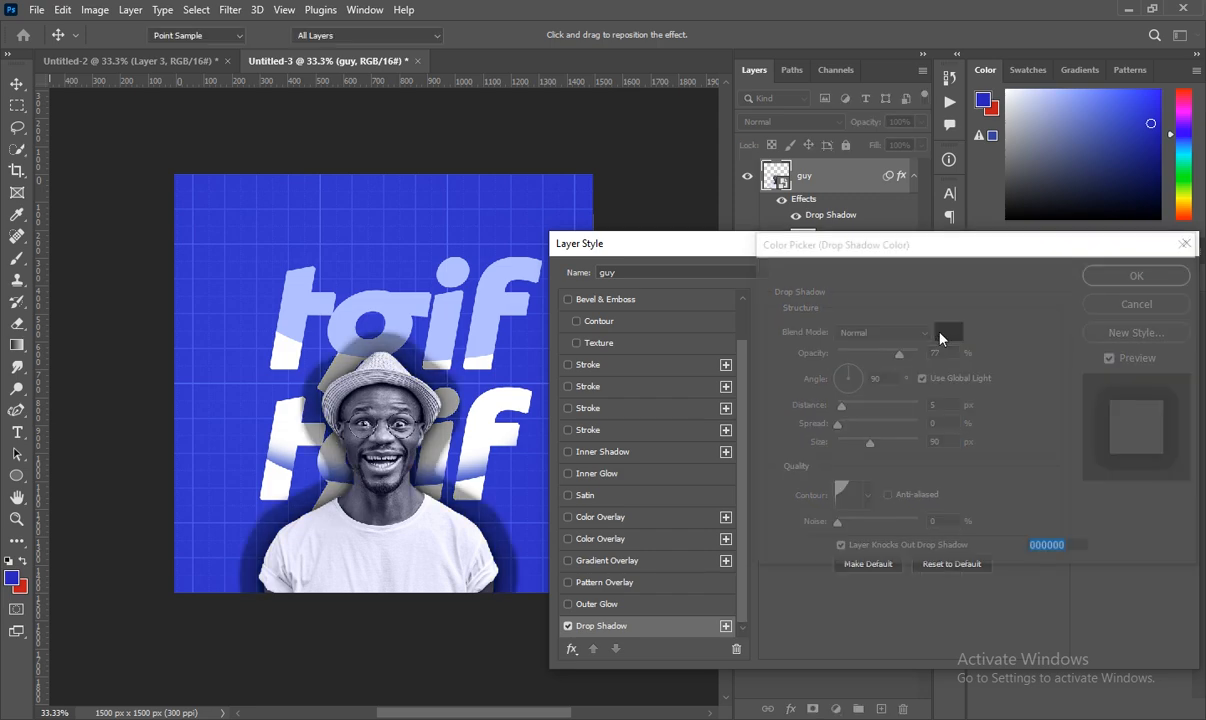
{"action": "left_click", "coordinate": [22, 590]}
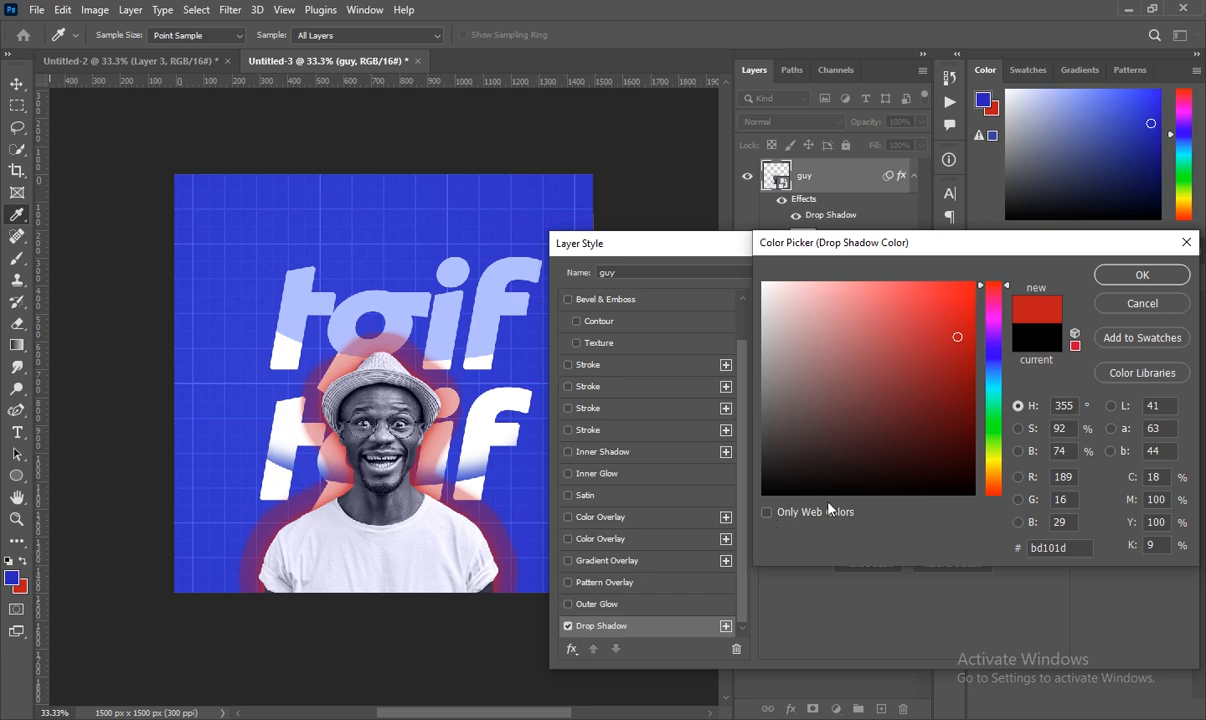
{"action": "left_click", "coordinate": [1140, 274]}
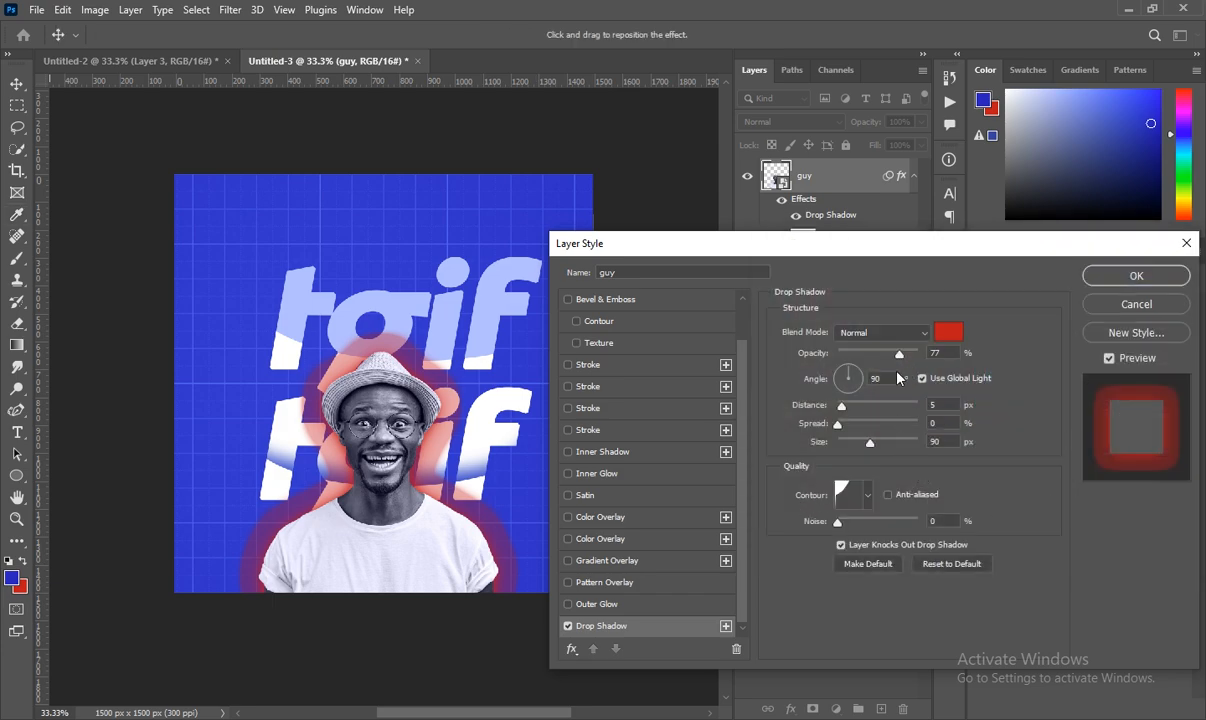
Step: Set the drop shadow's opacity to 100%, size to 0 px, distance to 12 px and angle to 0°
{"action": "left_click_drag", "start_coordinate": [898, 358], "coordinate": [938, 334]}
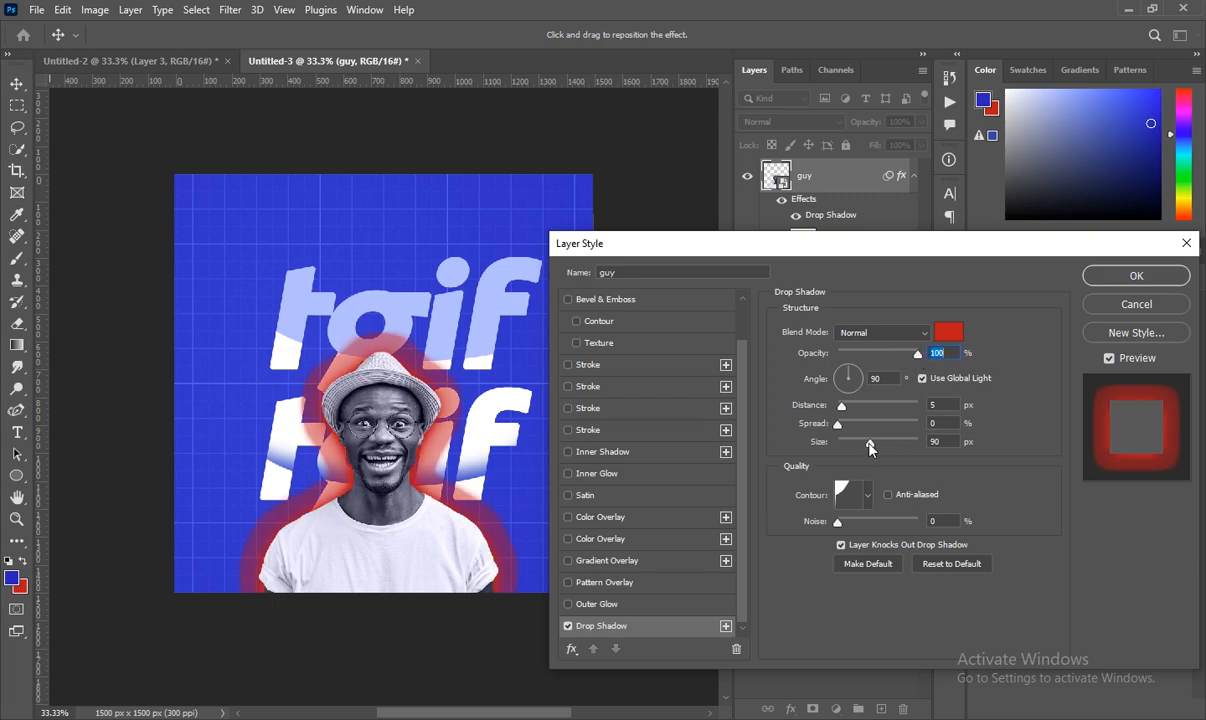
{"action": "left_click_drag", "start_coordinate": [870, 449], "coordinate": [735, 455]}
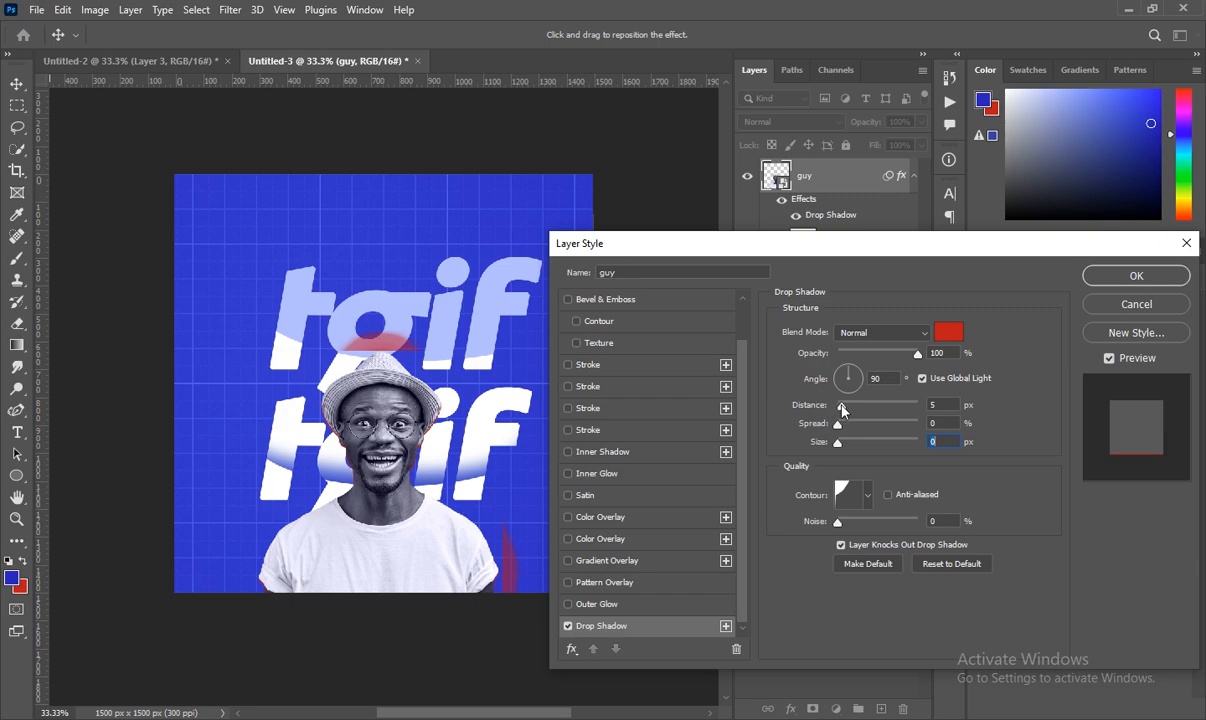
{"action": "left_click_drag", "start_coordinate": [843, 408], "coordinate": [848, 410]}
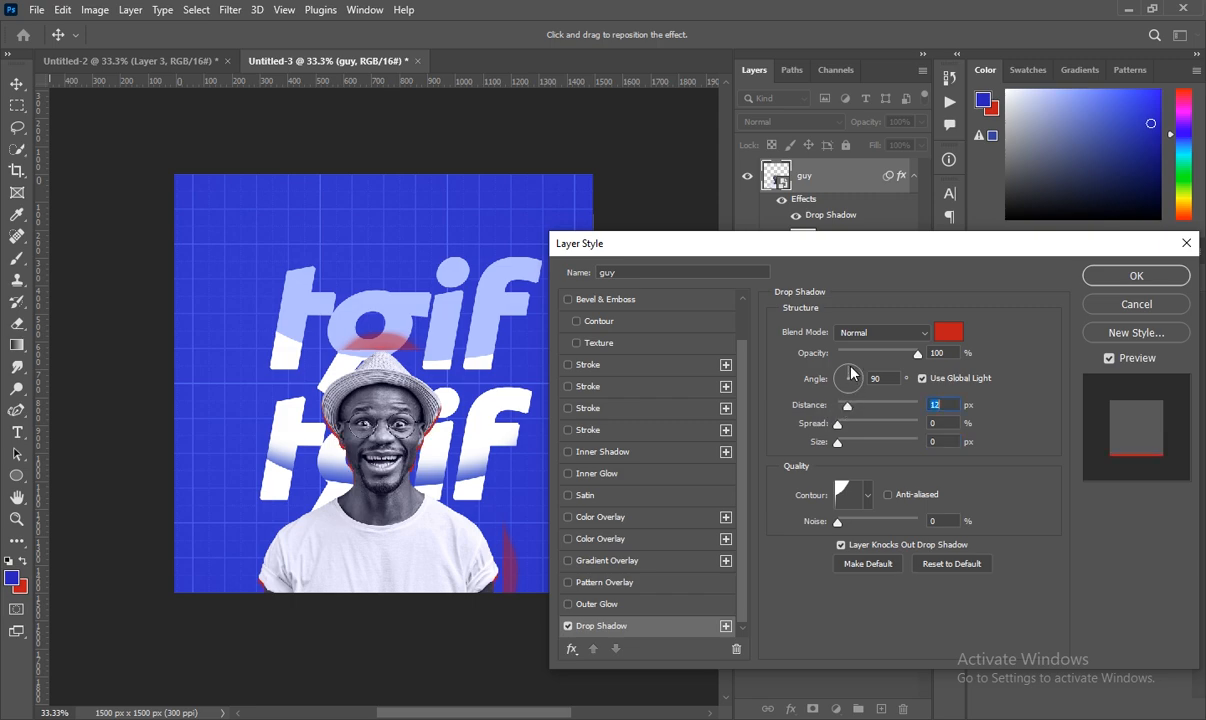
{"action": "mouse_move", "coordinate": [849, 373]}
{"action": "left_mouse_down"}
{"action": "mouse_move", "coordinate": [862, 388]}
{"action": "mouse_move", "coordinate": [862, 378]}
{"action": "left_mouse_up"}
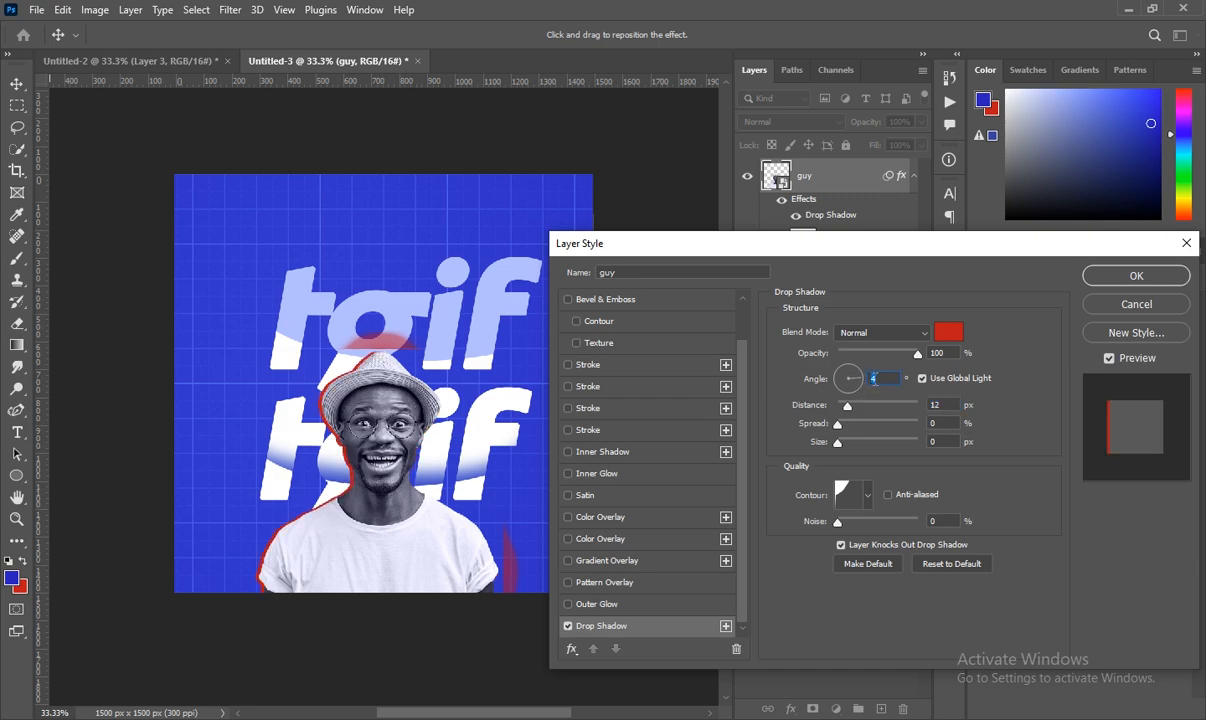
{"action": "type", "text": "0"}
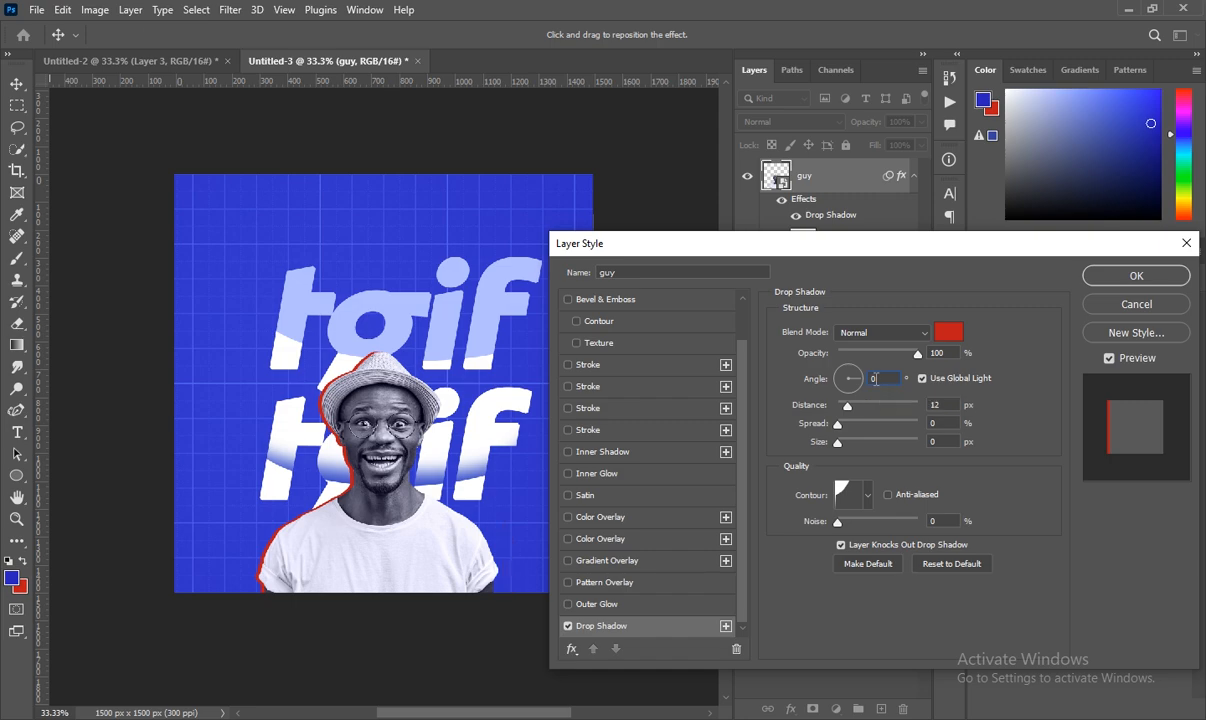
{"action": "key", "text": "Return"}
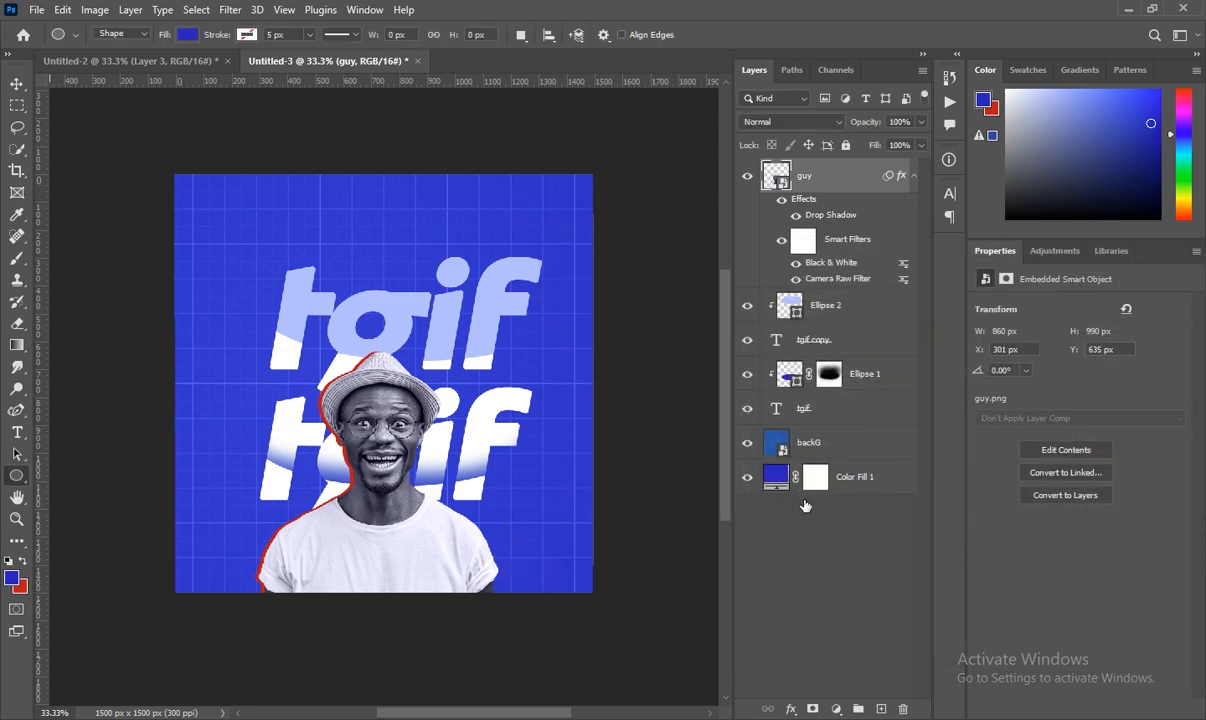
Step: On a new layer above the guy, paint a blue fade across the poster's lower edge with a 900 px brush at 35% flow
{"action": "scroll", "coordinate": [567, 585], "scroll_direction": "down", "scroll_amount": 2}
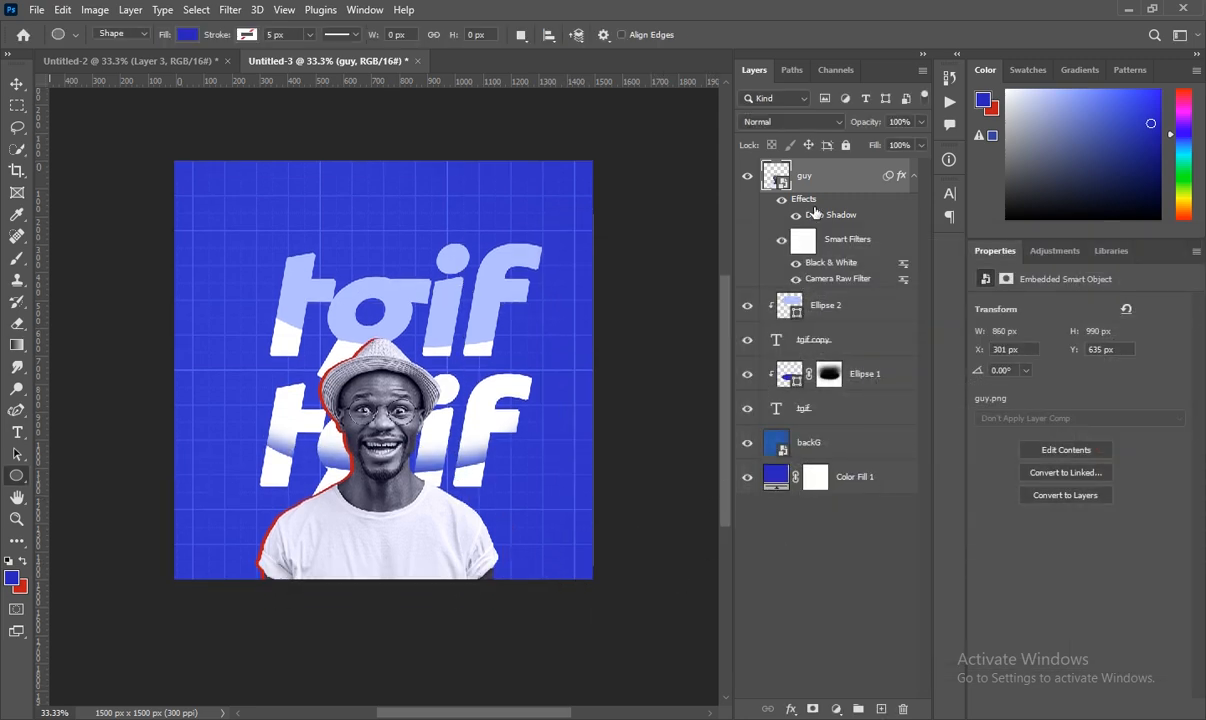
{"action": "left_click", "coordinate": [881, 708]}
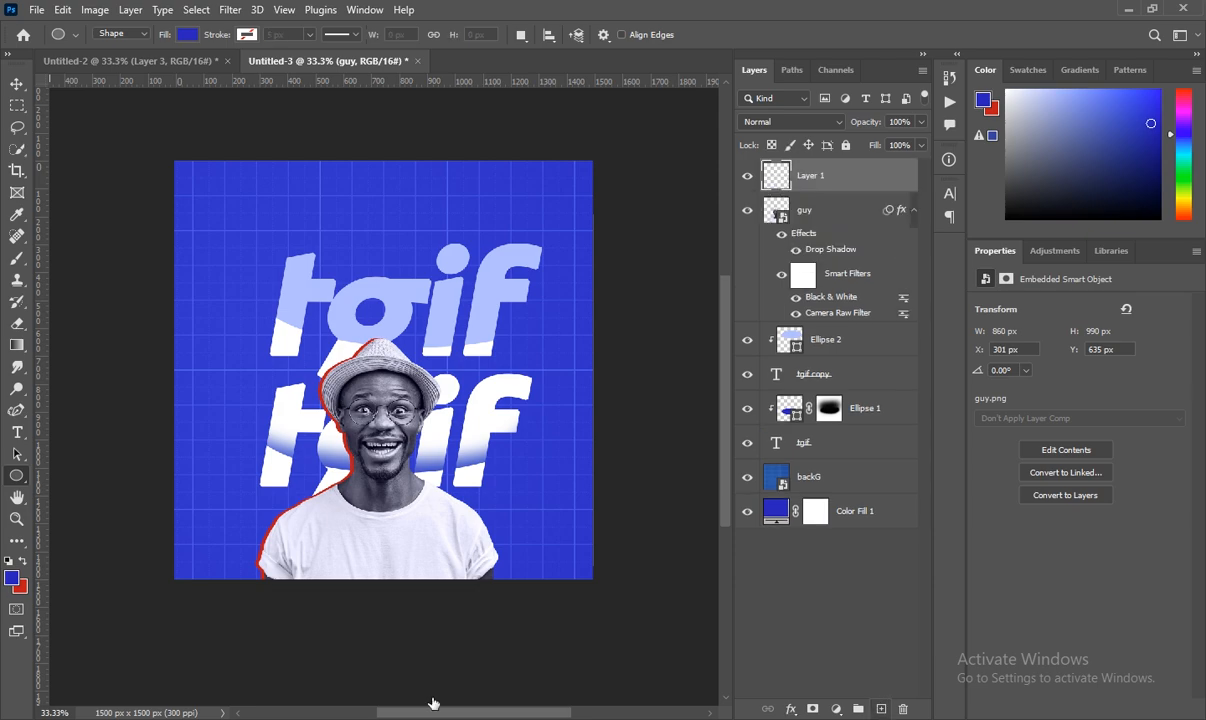
{"action": "left_click", "coordinate": [17, 258]}
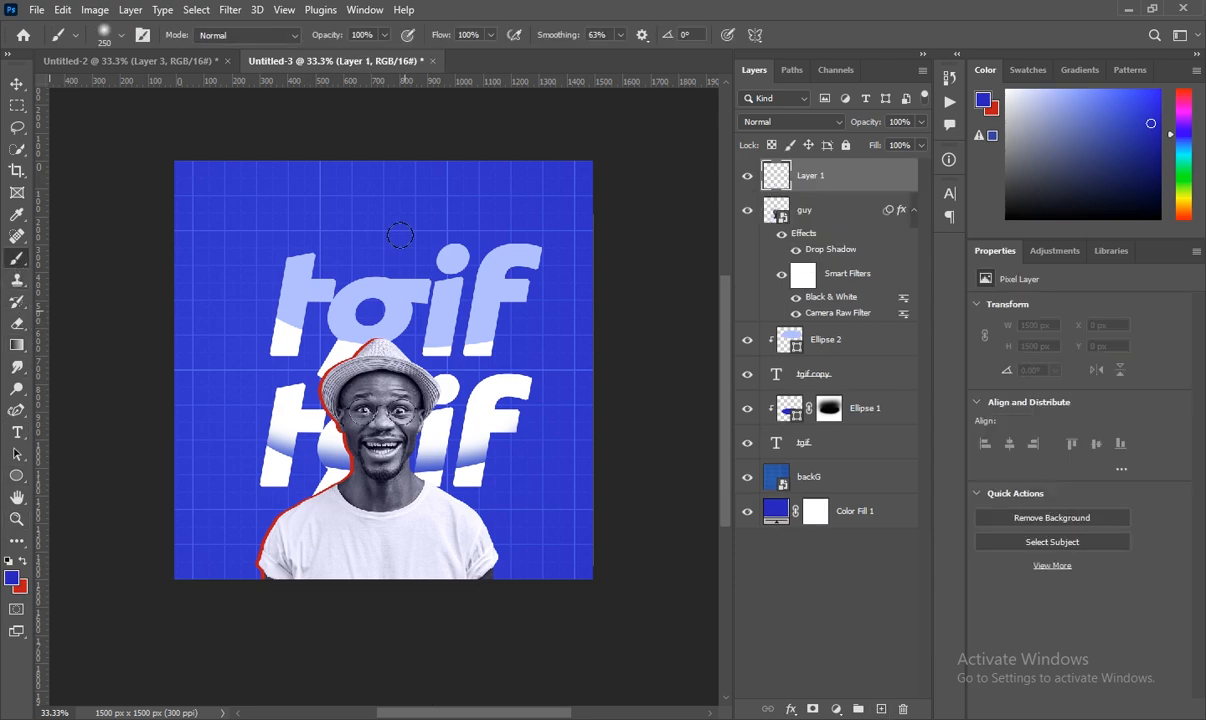
{"action": "left_click", "coordinate": [490, 36]}
{"action": "left_click", "coordinate": [425, 53]}
{"action": "left_click", "coordinate": [509, 625]}
{"action": "key", "text": "]"}
{"action": "left_click_drag", "start_coordinate": [497, 540], "coordinate": [258, 535]}
{"action": "left_click_drag", "start_coordinate": [113, 549], "coordinate": [555, 530]}
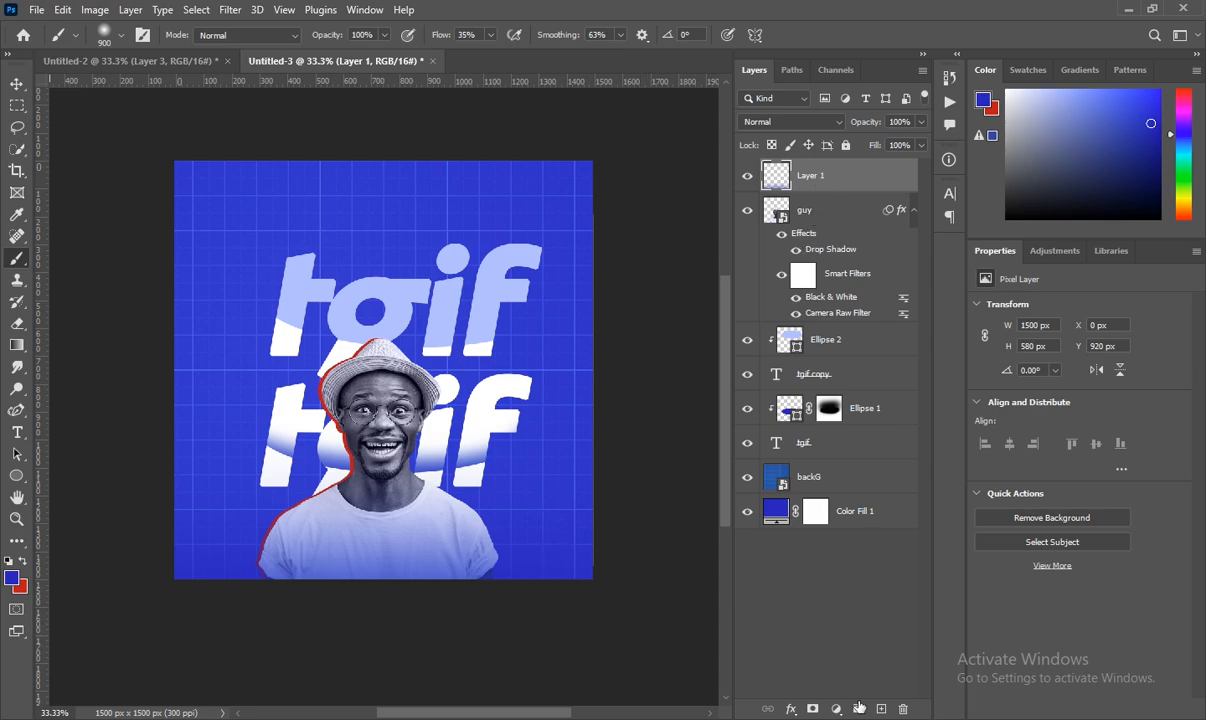
Step: On a new layer, add the 10 pt text "THANK GOD IT'S FRIDAY" across the lower part of the man's shirt
{"action": "left_click_drag", "start_coordinate": [859, 707], "coordinate": [880, 709]}
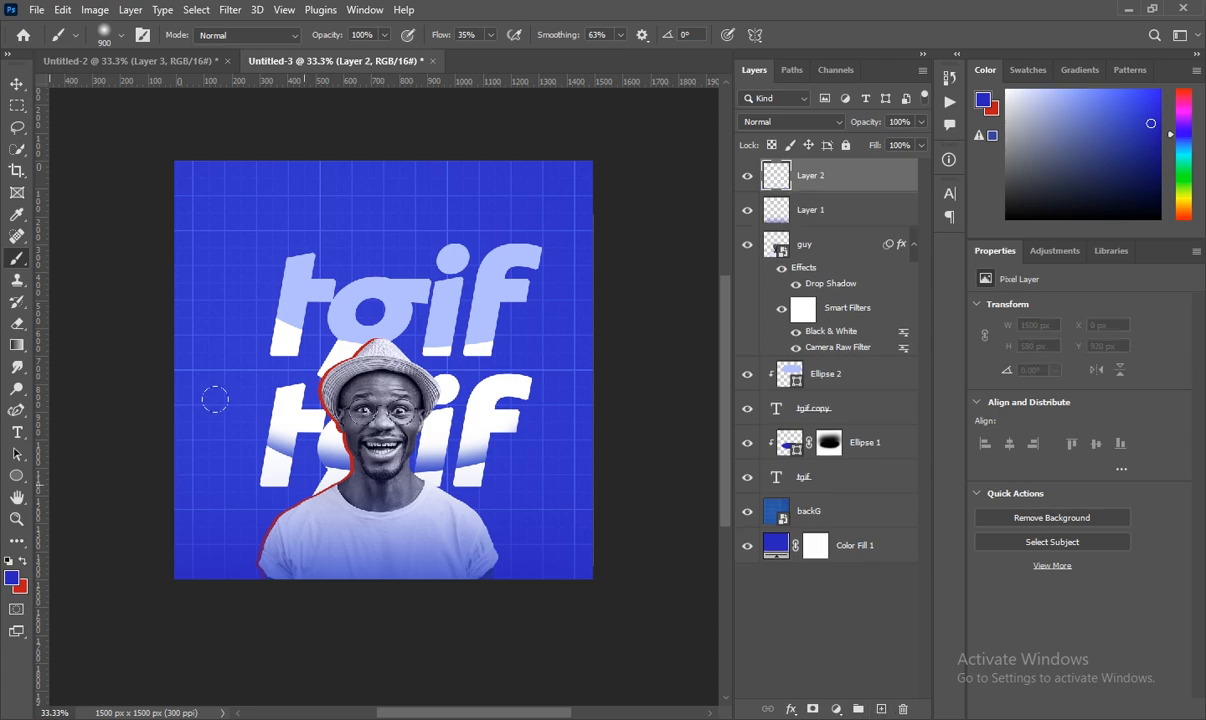
{"action": "left_click", "coordinate": [15, 437]}
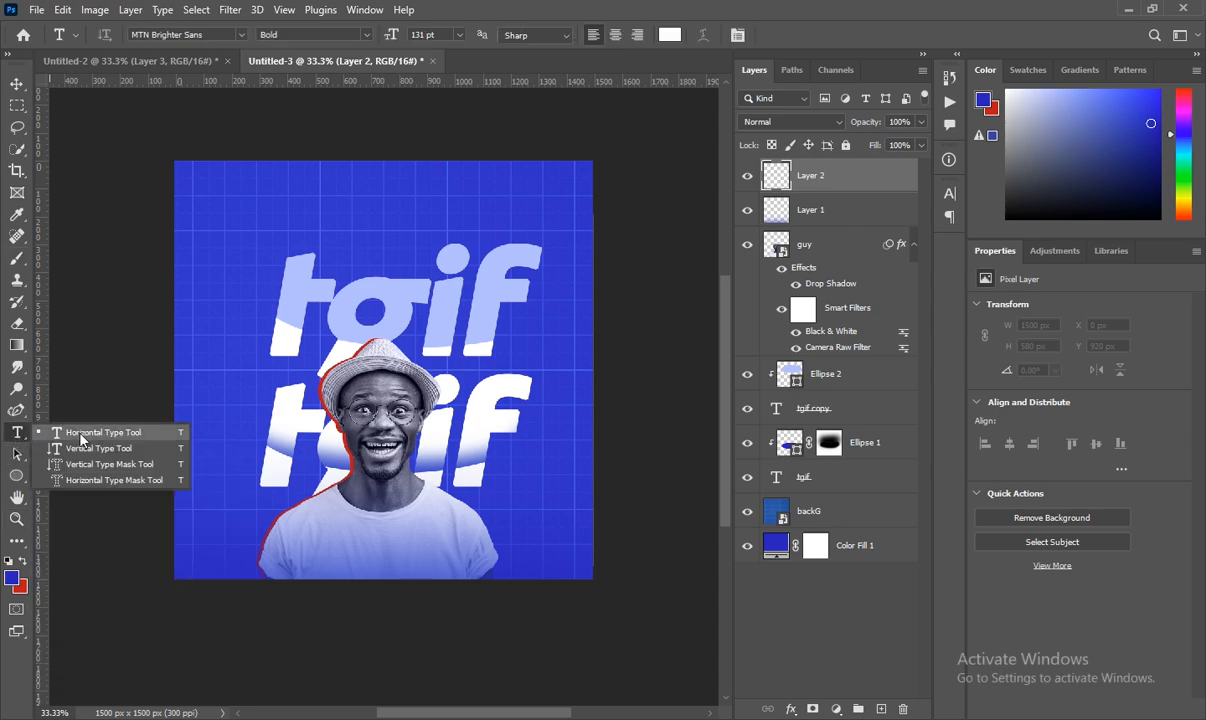
{"action": "left_click", "coordinate": [81, 436]}
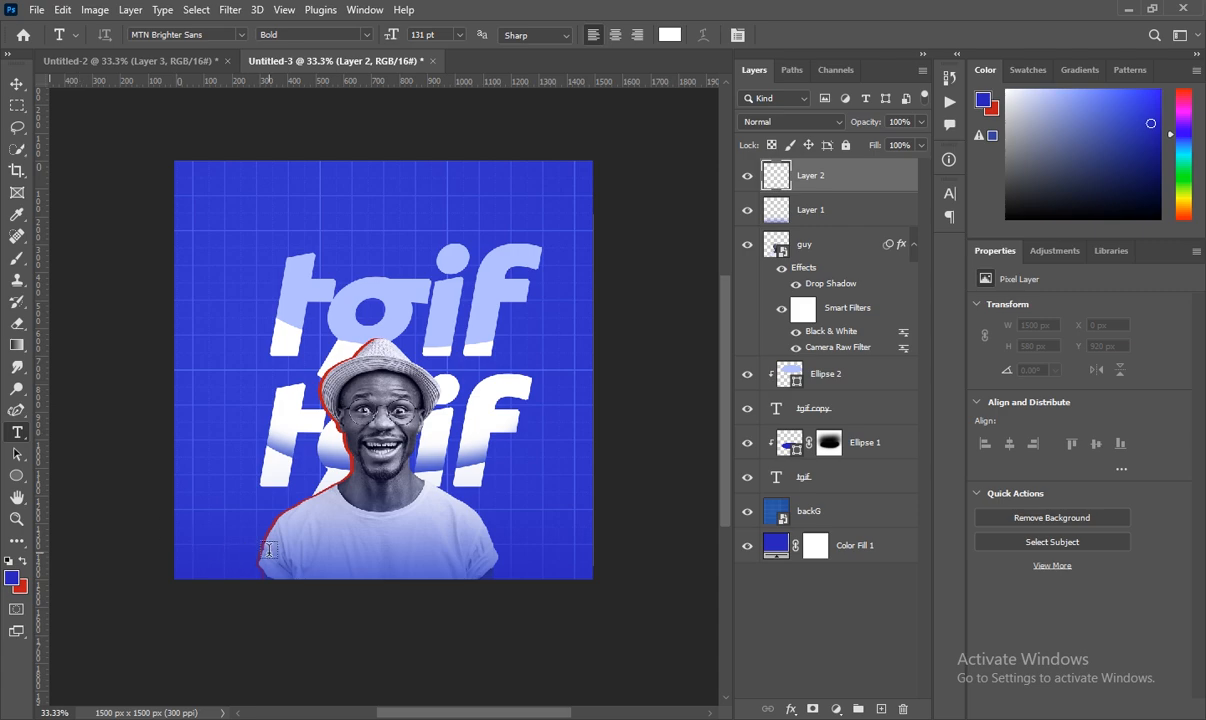
{"action": "left_click", "coordinate": [314, 560]}
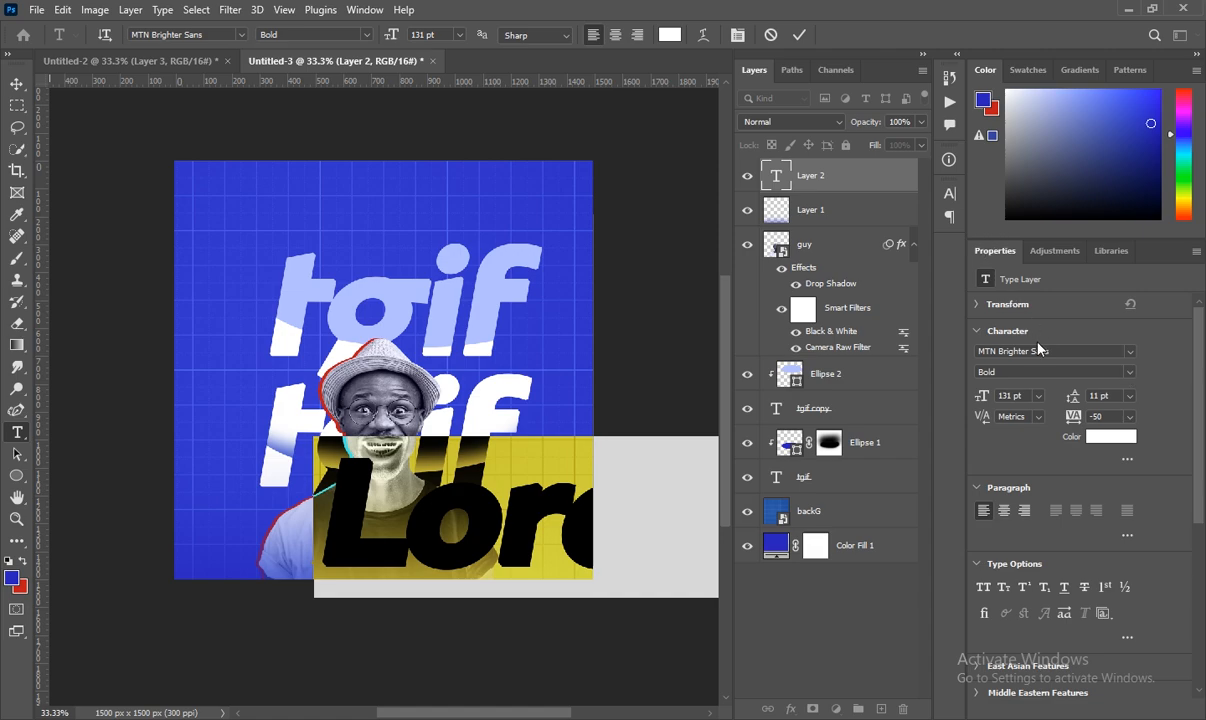
{"action": "left_click", "coordinate": [1039, 398]}
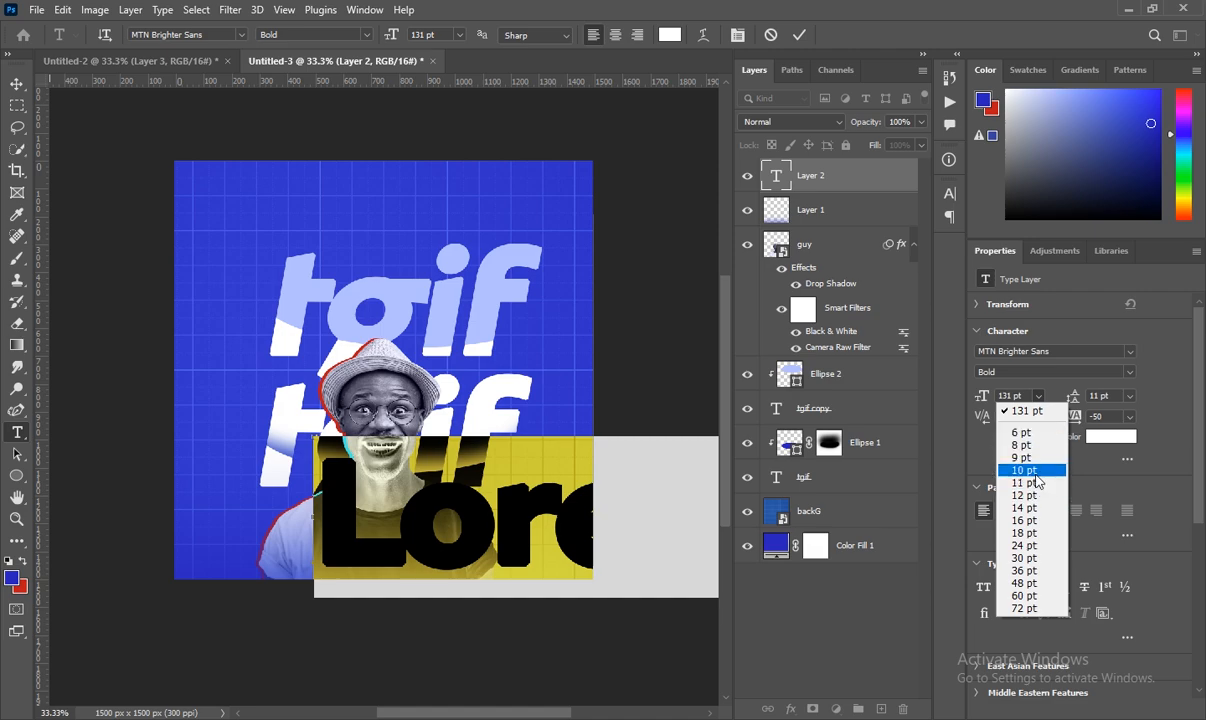
{"action": "left_click", "coordinate": [1022, 470]}
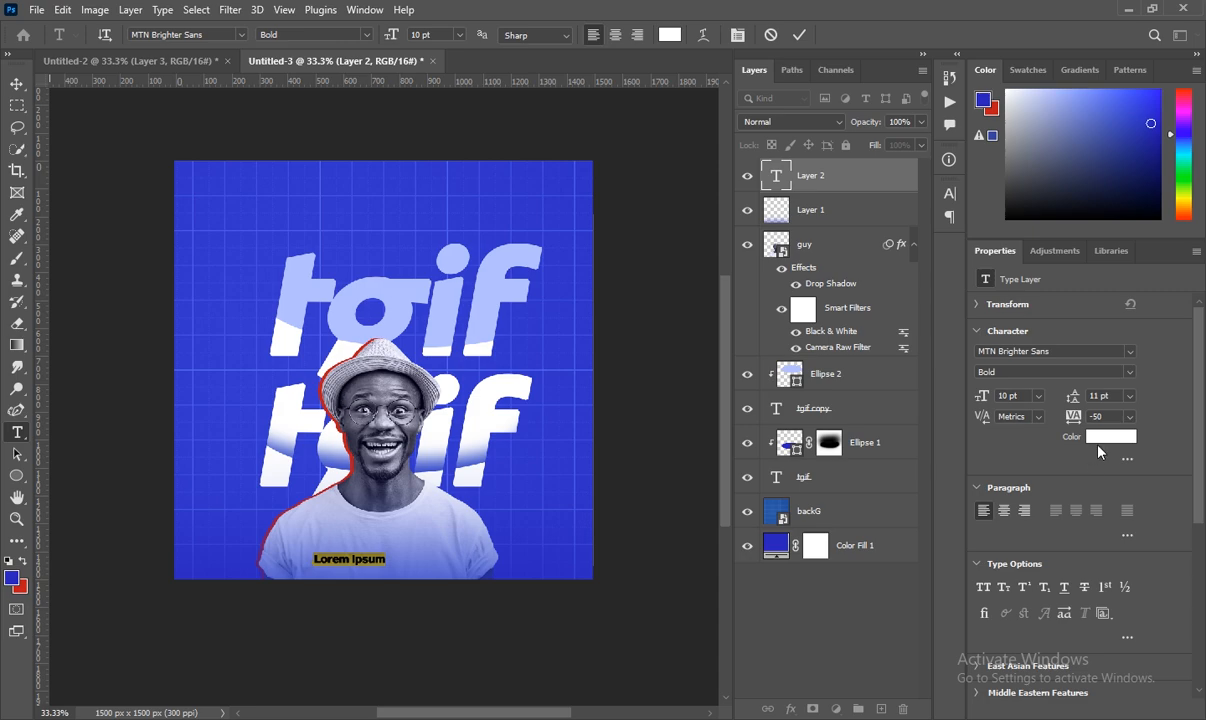
{"action": "type", "text": "I"}
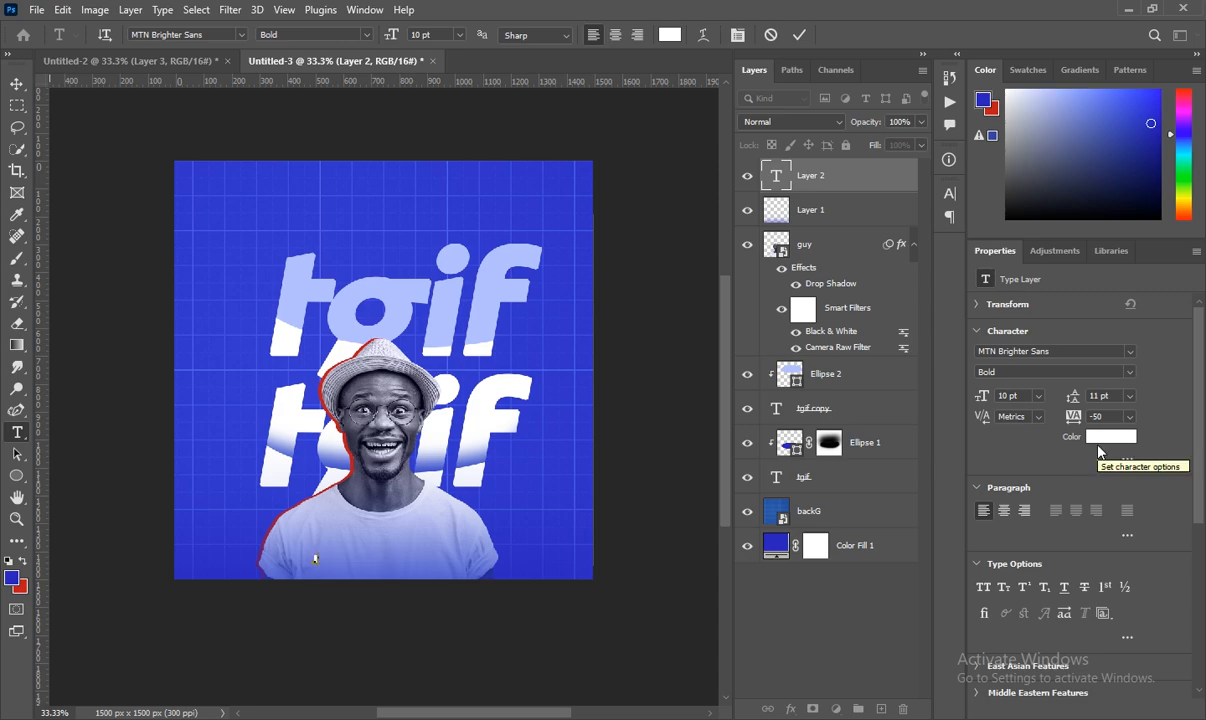
{"action": "type", "text": "HANK"}
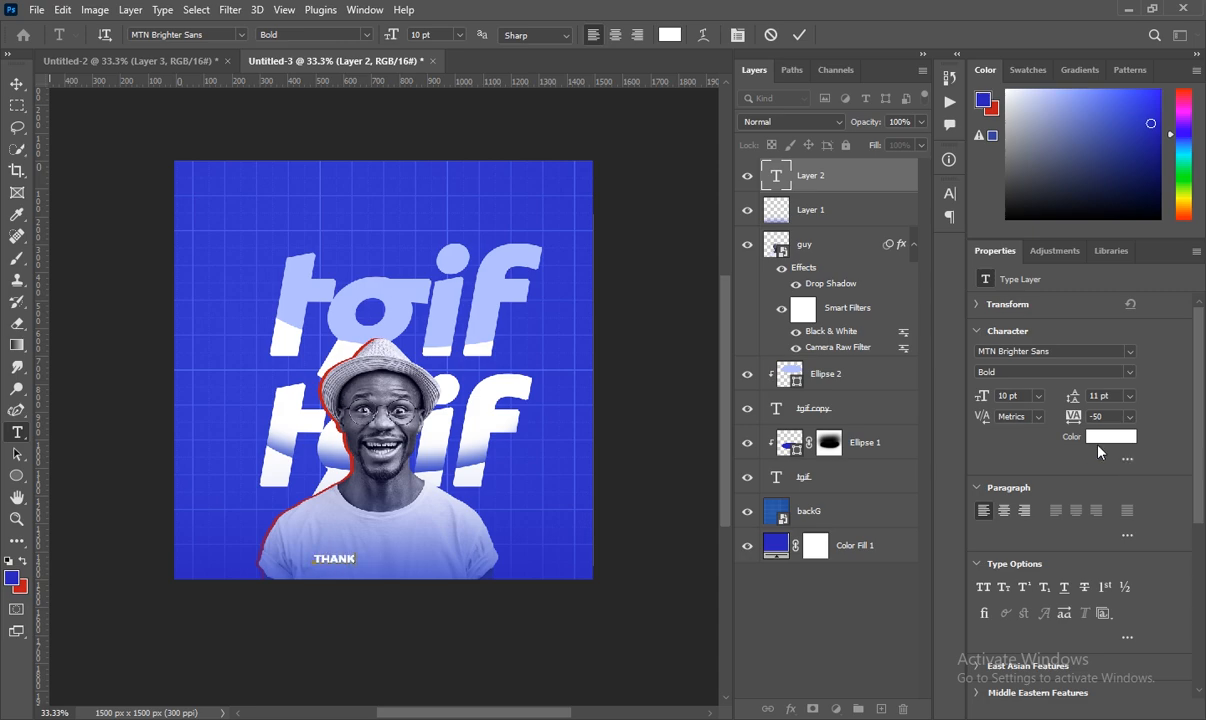
{"action": "type", "text": " GOD IT'S FRIDAY"}
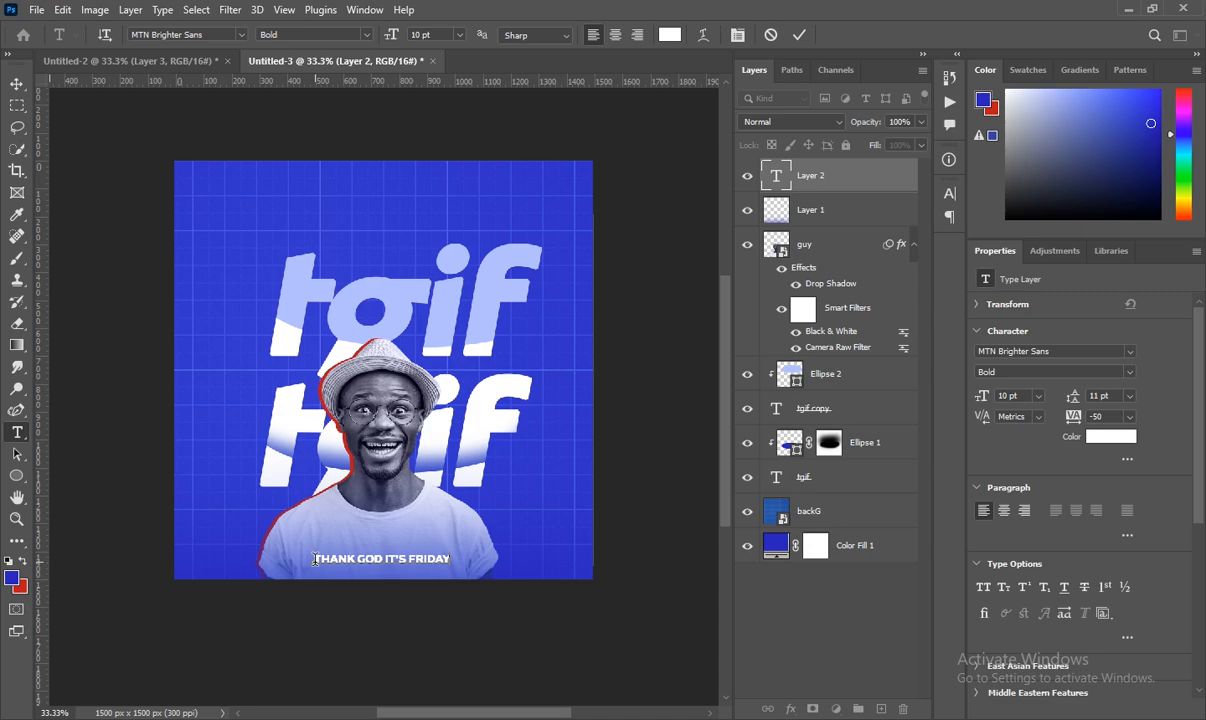
Step: Set the "THANK GOD IT'S FRIDAY" tracking to 200 and move the line so it sits centred on the shirt
{"action": "left_click_drag", "start_coordinate": [315, 559], "coordinate": [455, 561]}
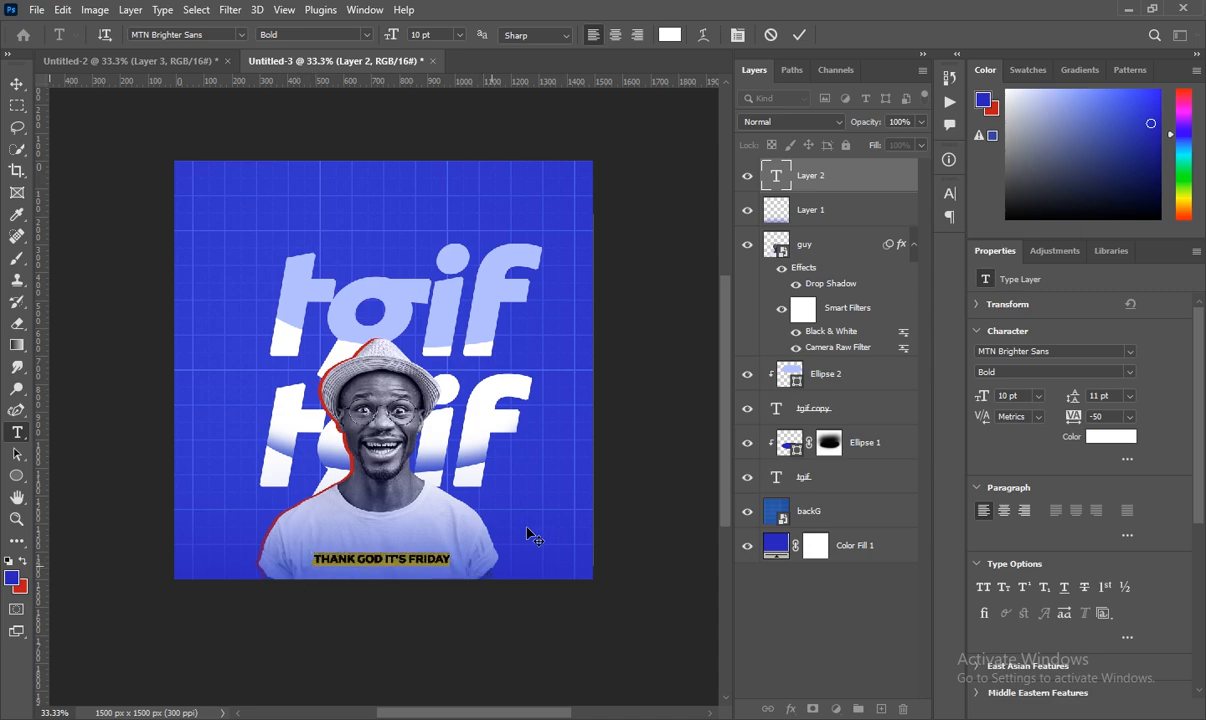
{"action": "left_click", "coordinate": [1129, 416]}
{"action": "left_click", "coordinate": [1112, 608]}
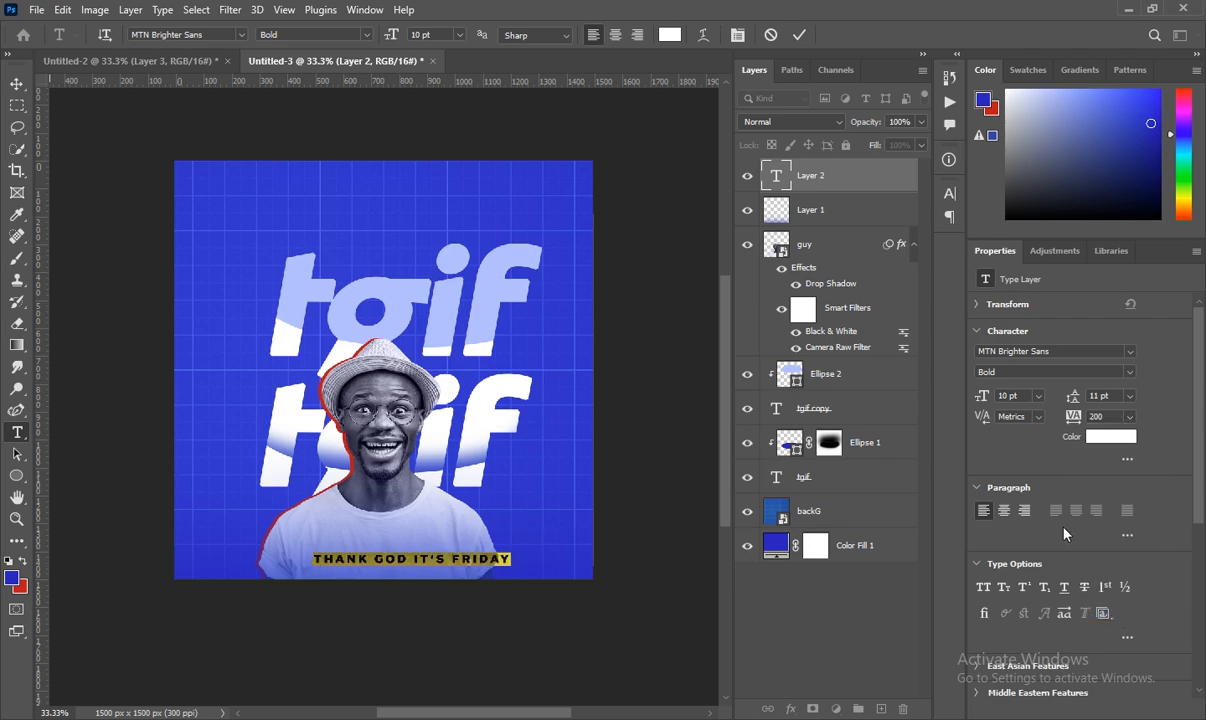
{"action": "left_click_drag", "start_coordinate": [426, 622], "coordinate": [386, 625]}
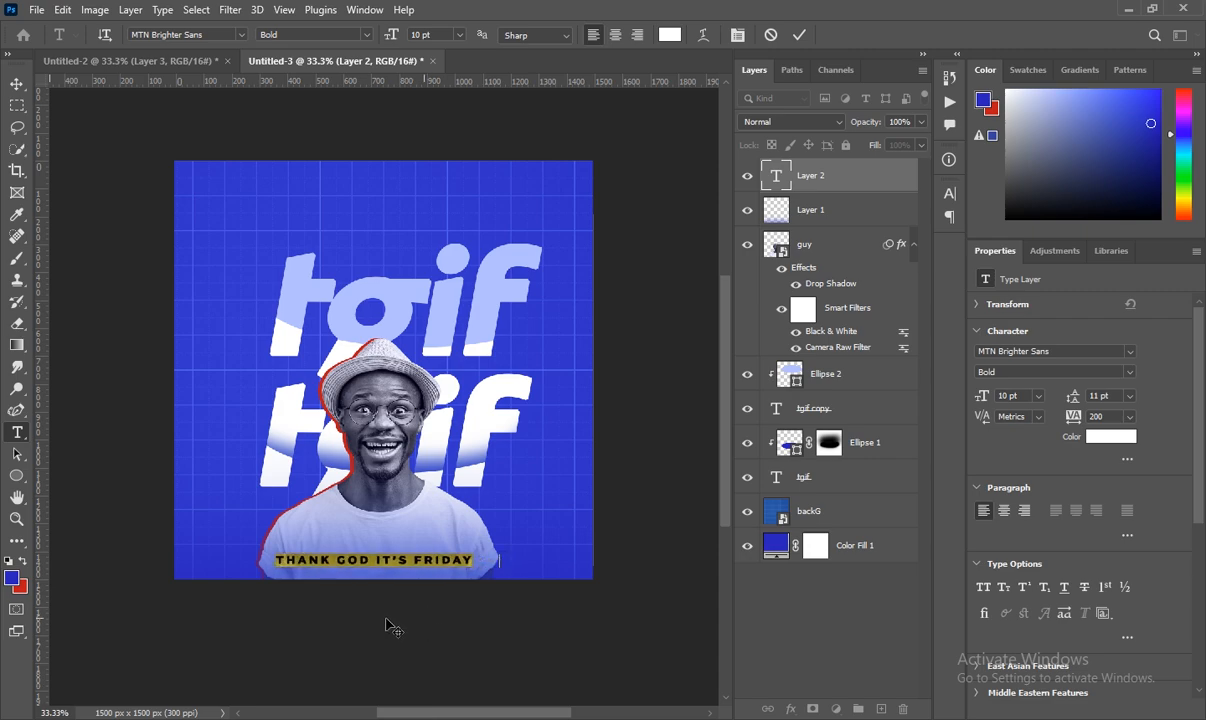
{"action": "left_click", "coordinate": [808, 177]}
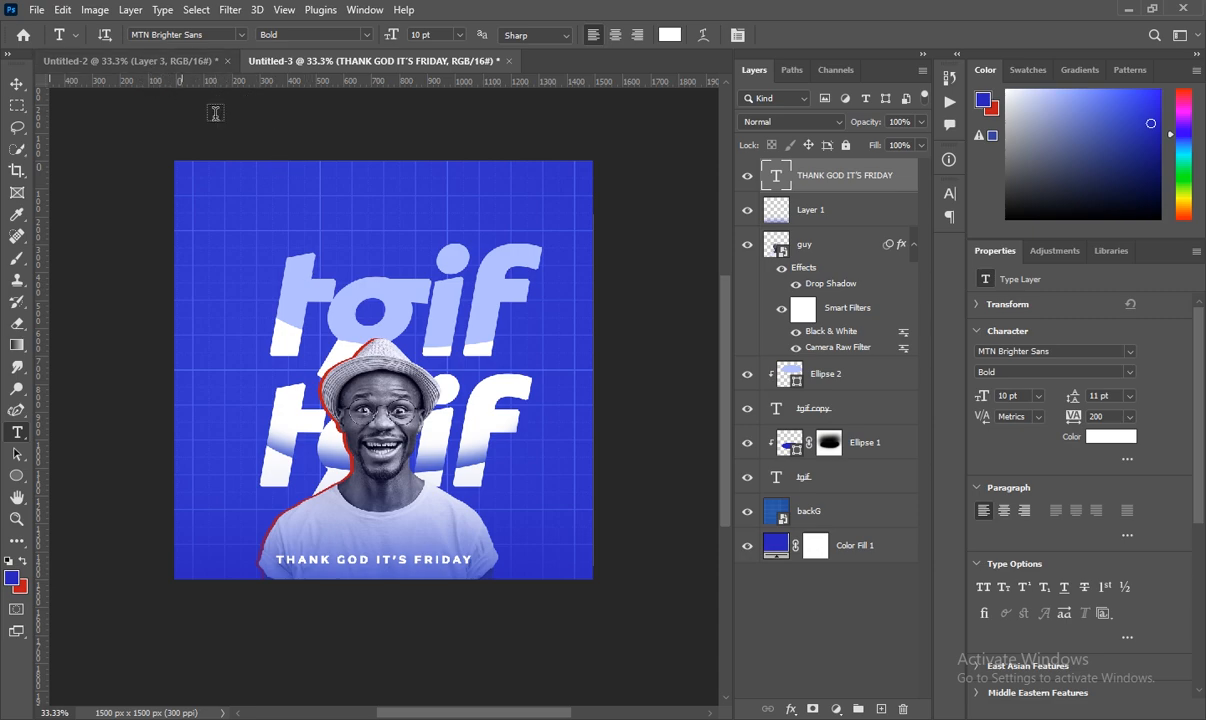
Step: Start another text on a new layer beside the man's shoulder, with tracking -50 and the Regular font style
{"action": "left_click", "coordinate": [312, 236]}
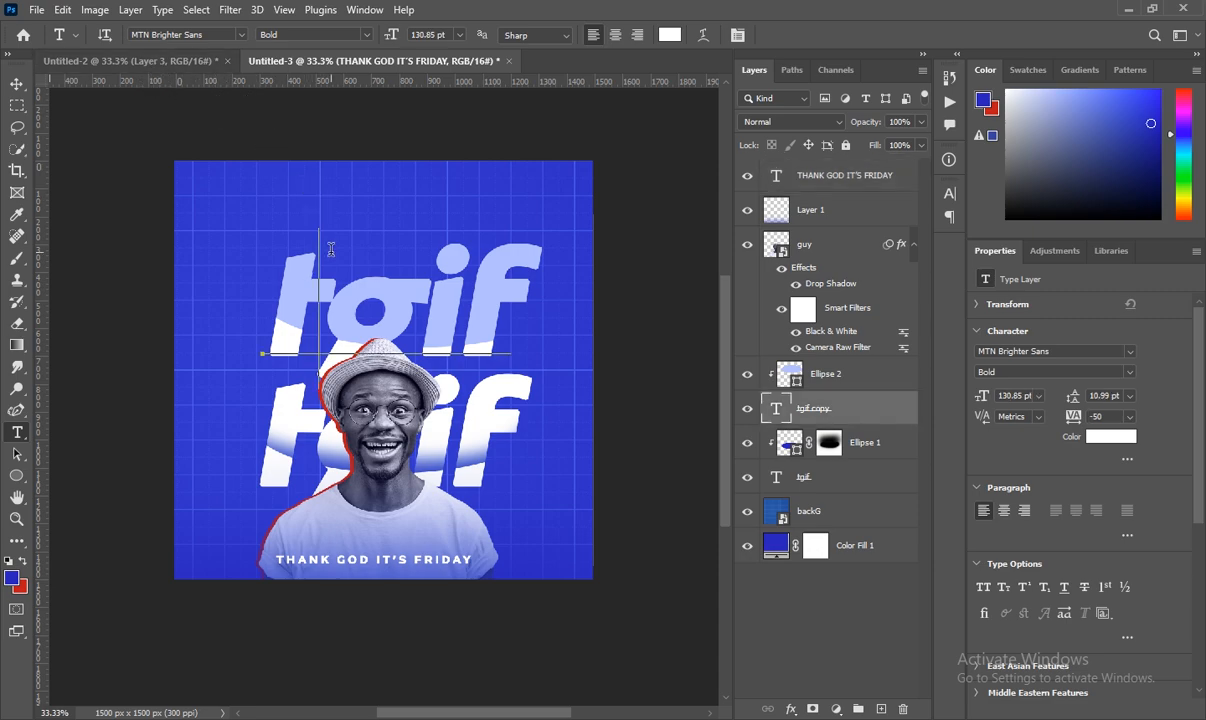
{"action": "left_click", "coordinate": [881, 180]}
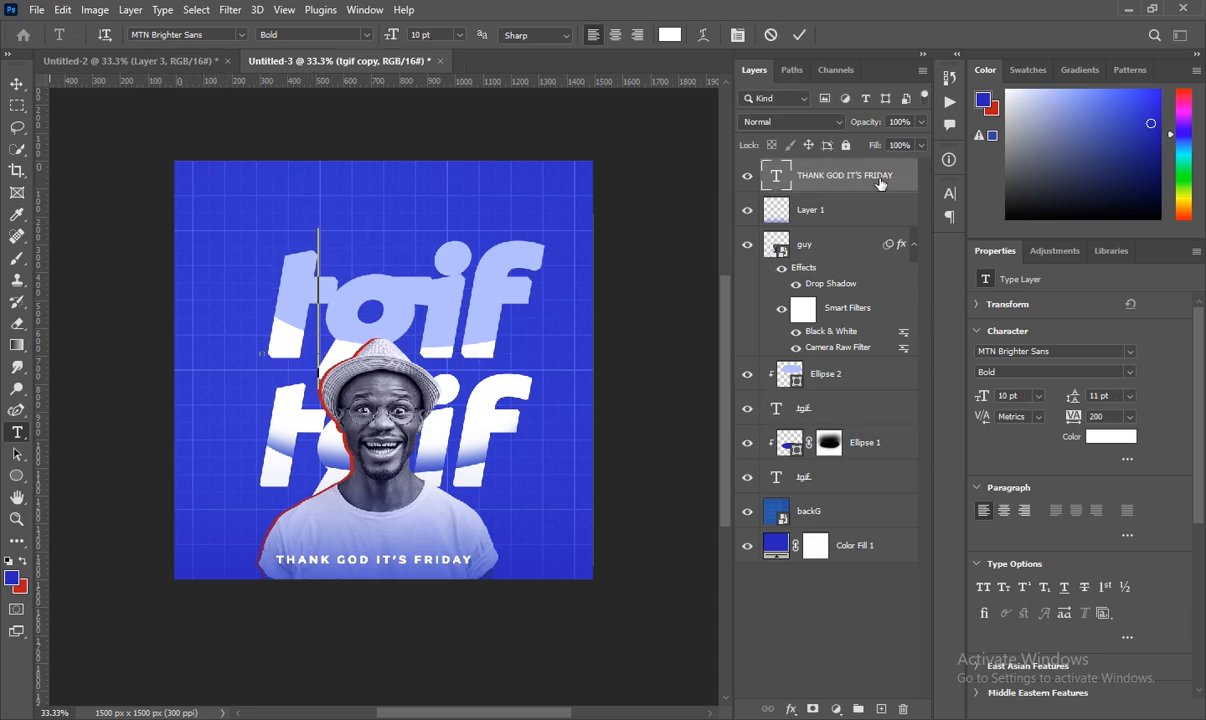
{"action": "left_click", "coordinate": [881, 709]}
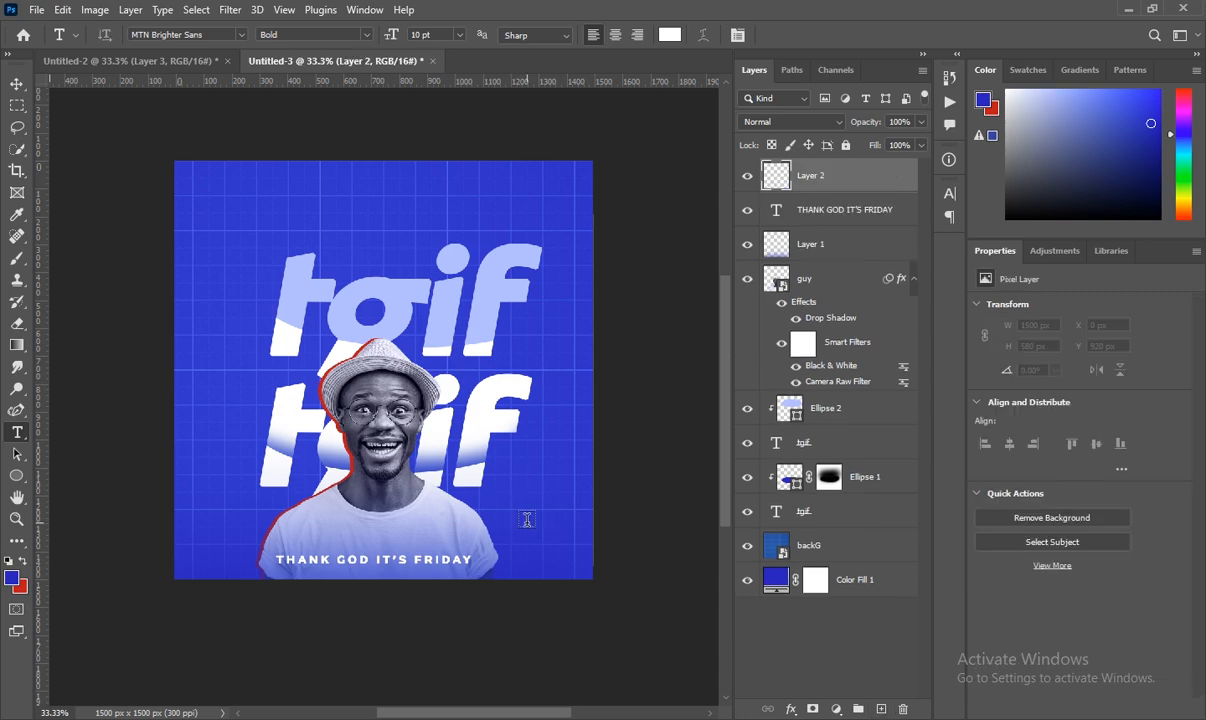
{"action": "left_click", "coordinate": [527, 519]}
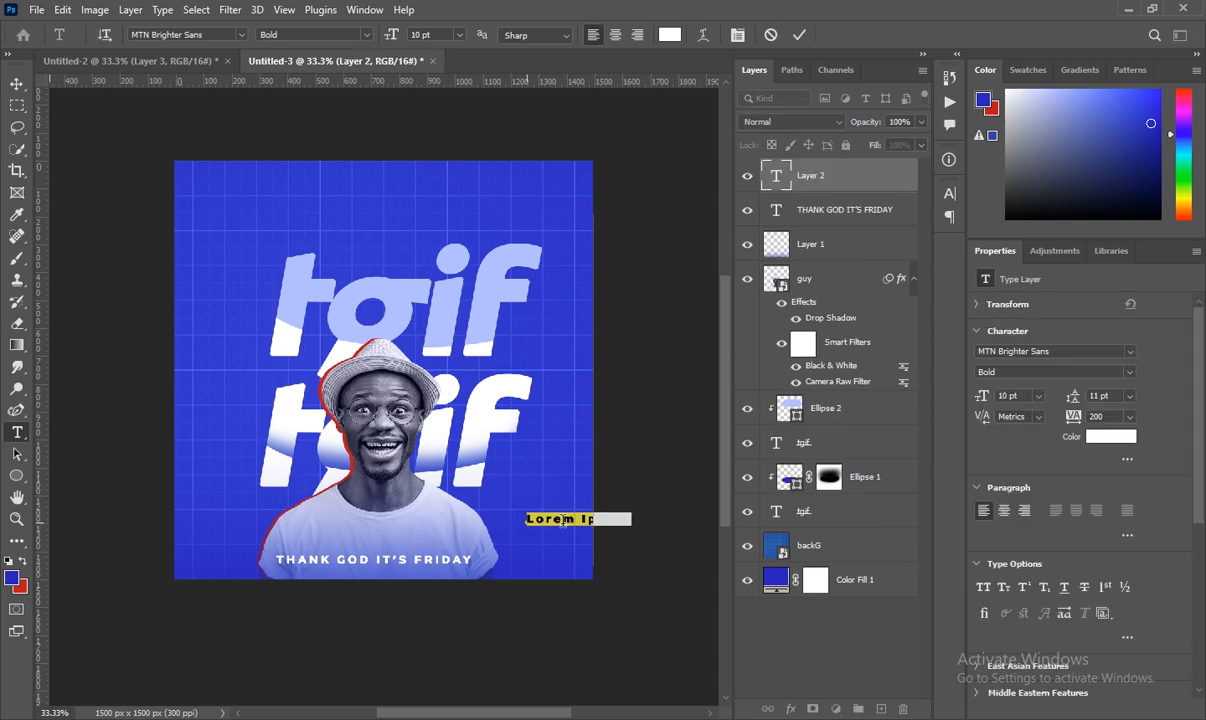
{"action": "left_click", "coordinate": [1130, 417]}
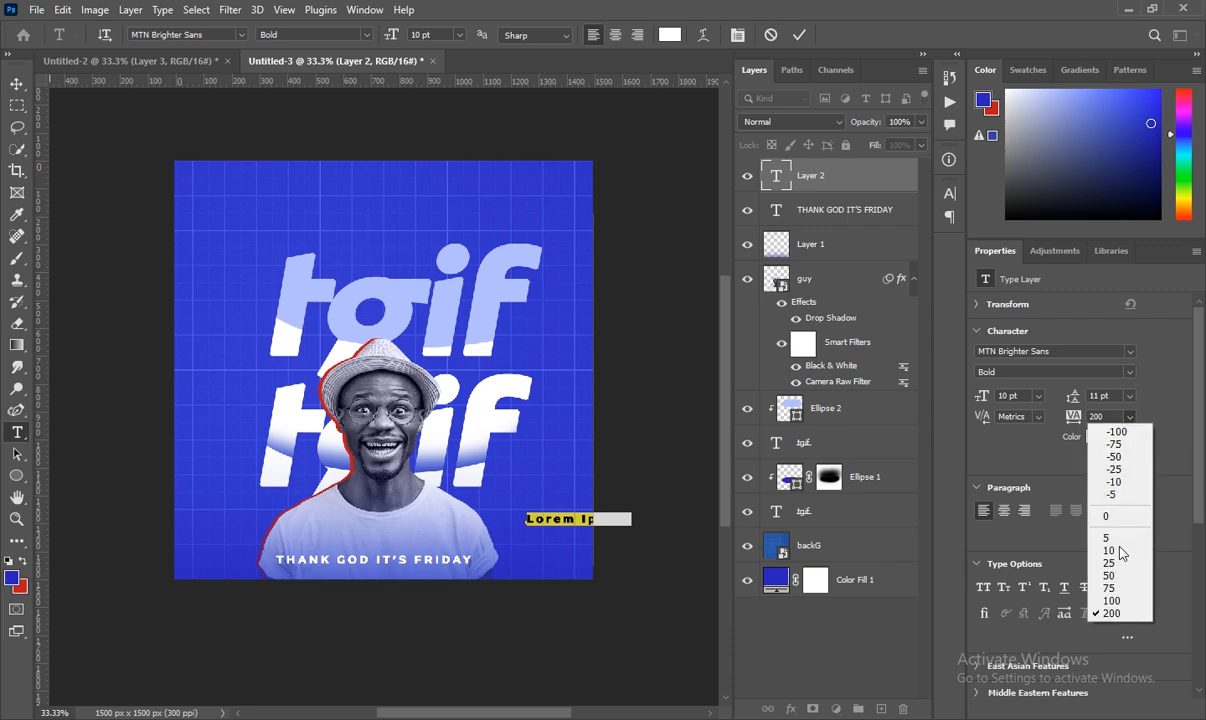
{"action": "left_click", "coordinate": [1116, 457]}
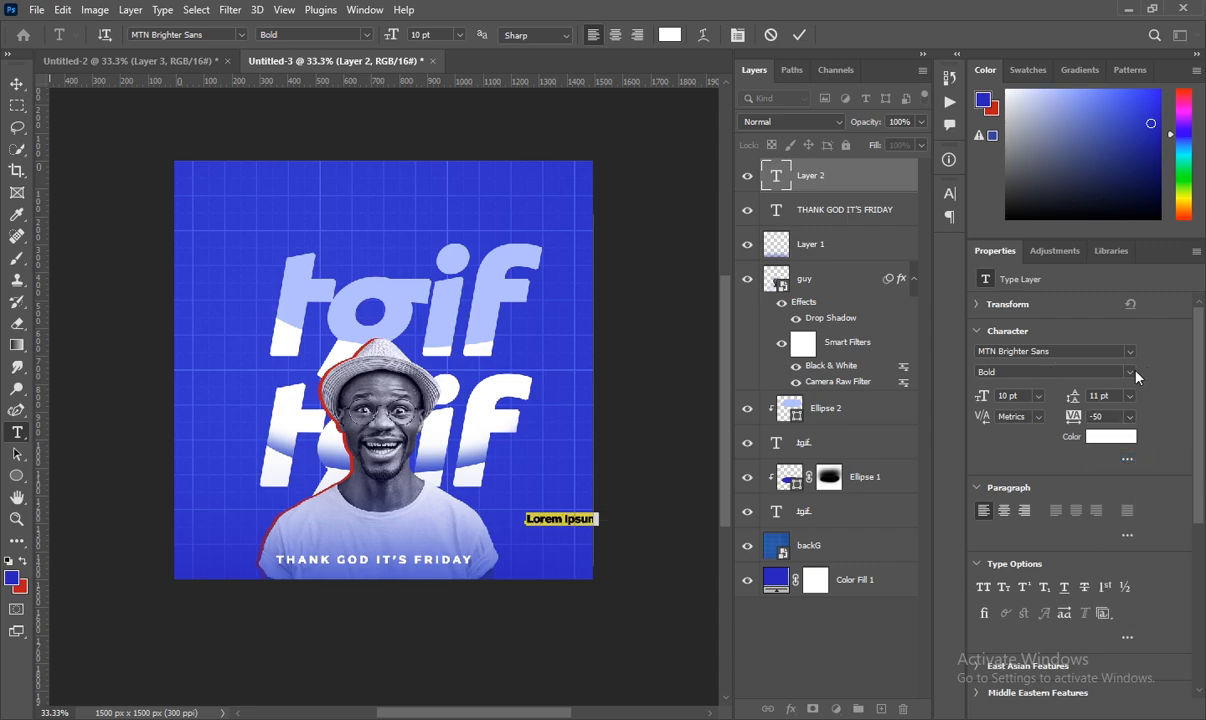
{"action": "left_click", "coordinate": [1069, 372]}
{"action": "left_click", "coordinate": [1045, 389]}
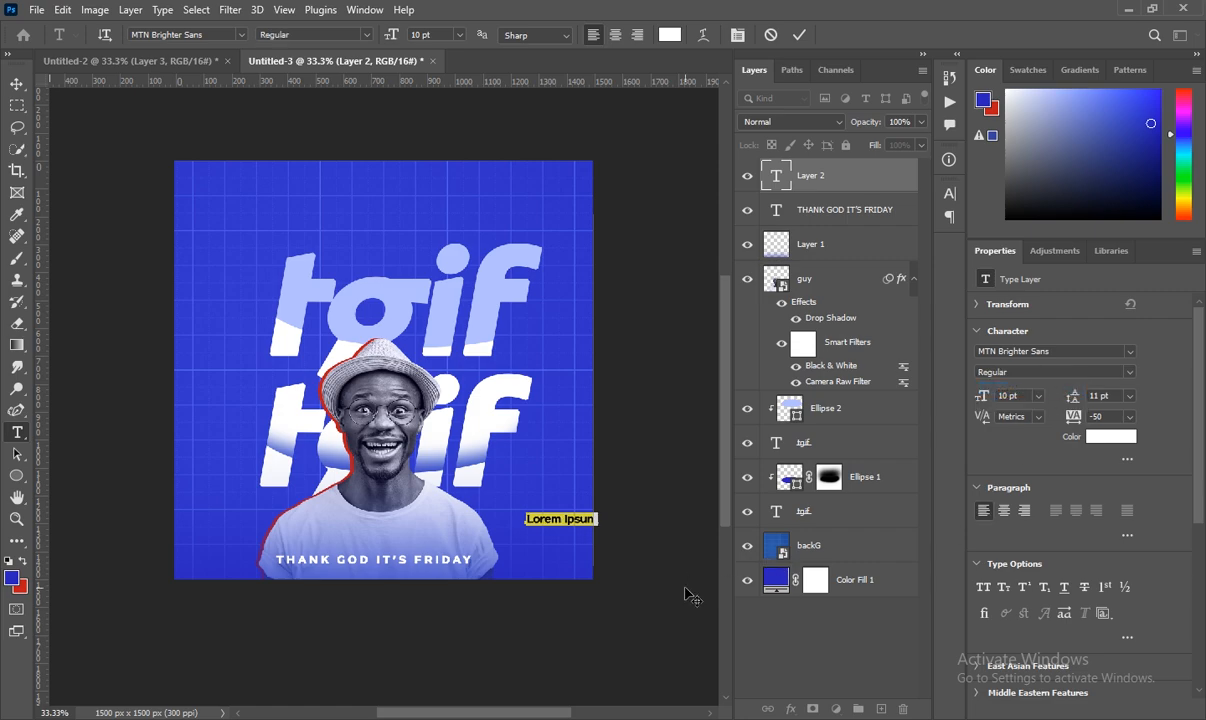
Step: Enter "THE WEEK" and "BEFORE THE WEEKEND" on two lines and move the text onto the upper tgif lettering
{"action": "type", "text": "THE"}
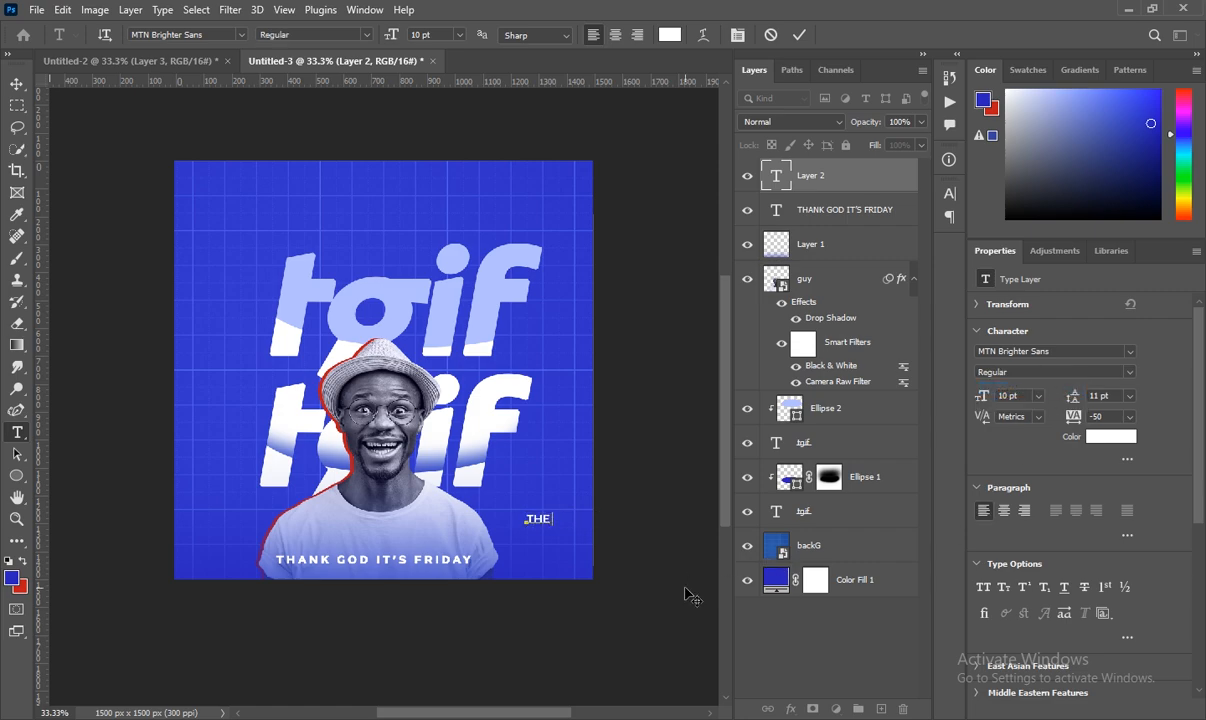
{"action": "type", "text": " WEEK"}
{"action": "left_click", "coordinate": [190, 62]}
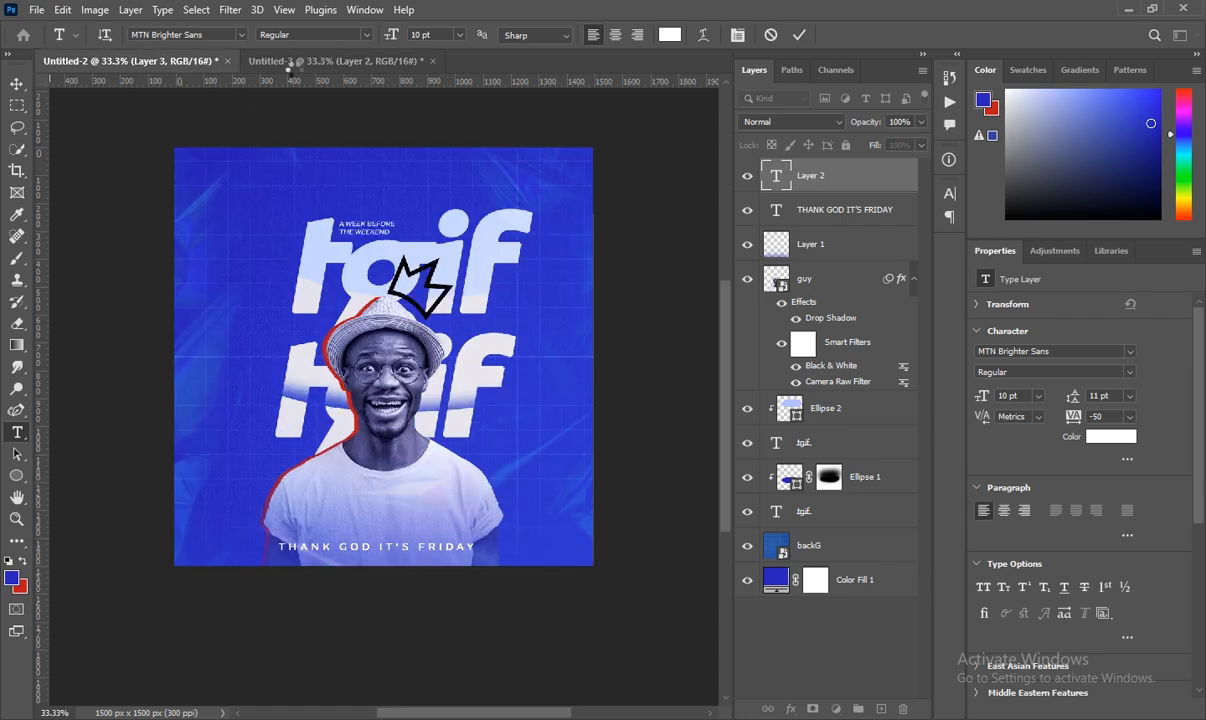
{"action": "left_click", "coordinate": [289, 63]}
{"action": "left_click", "coordinate": [578, 521]}
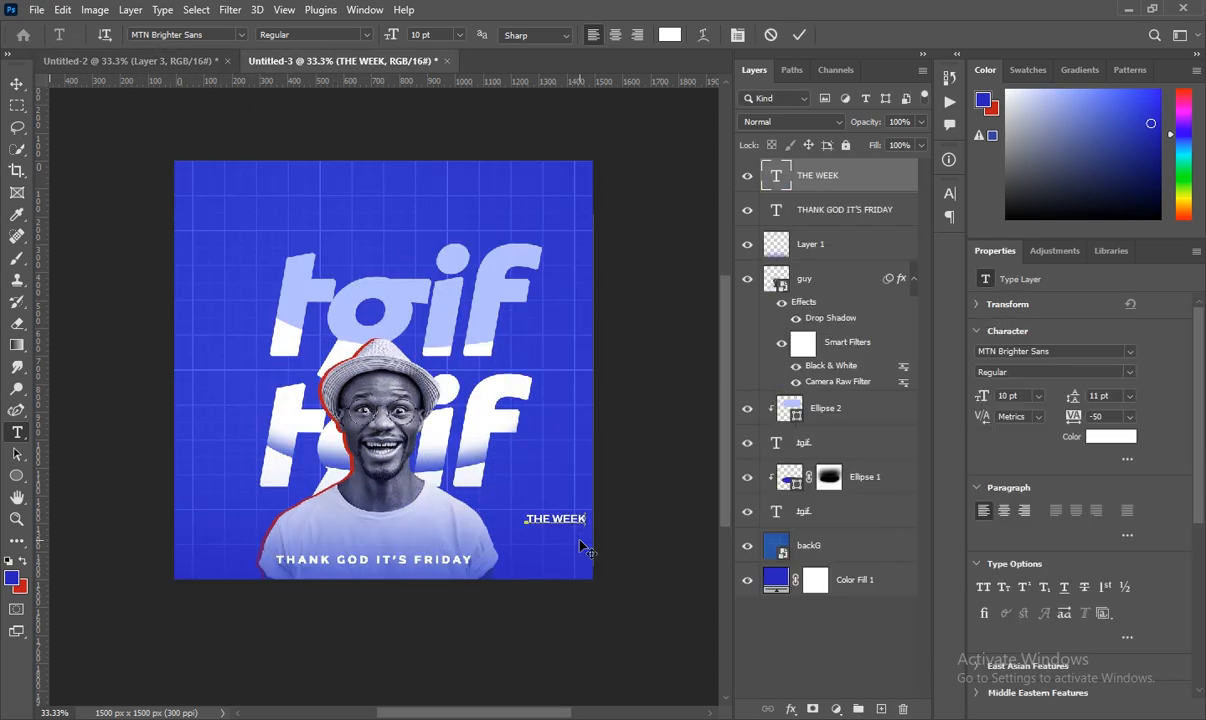
{"action": "type", "text": "BEFORE TH"}
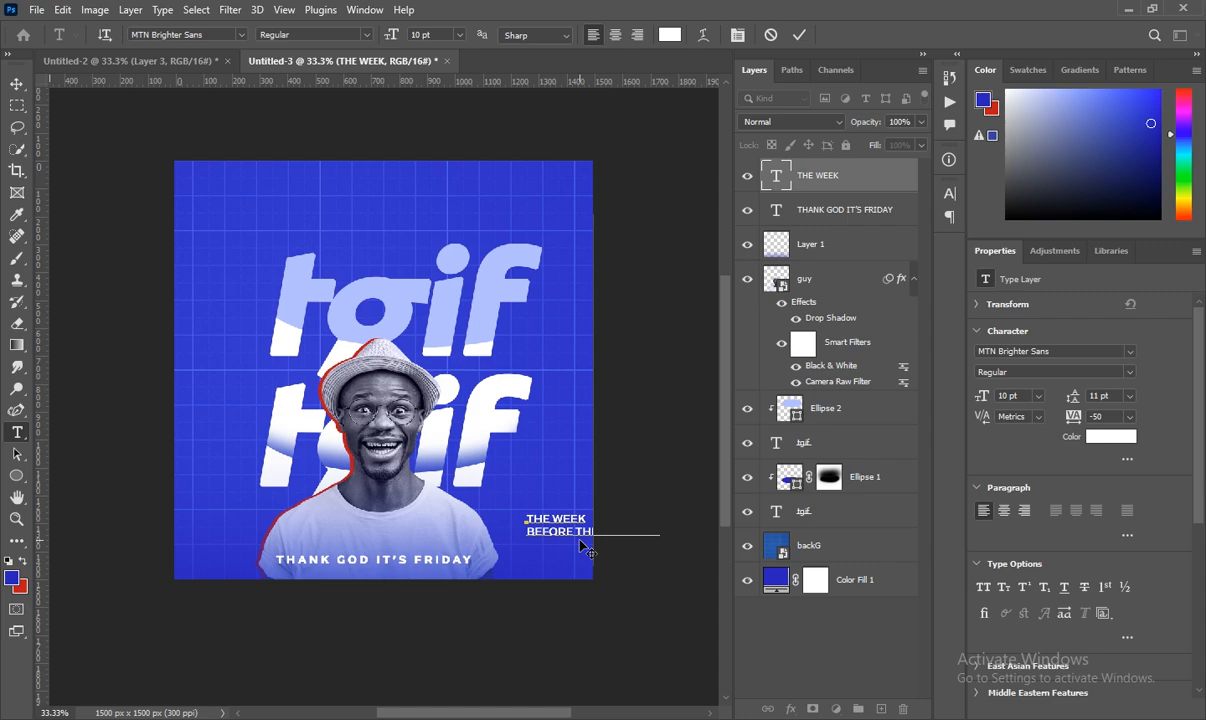
{"action": "type", "text": "E WEEKEND"}
{"action": "left_click_drag", "start_coordinate": [584, 558], "coordinate": [446, 270]}
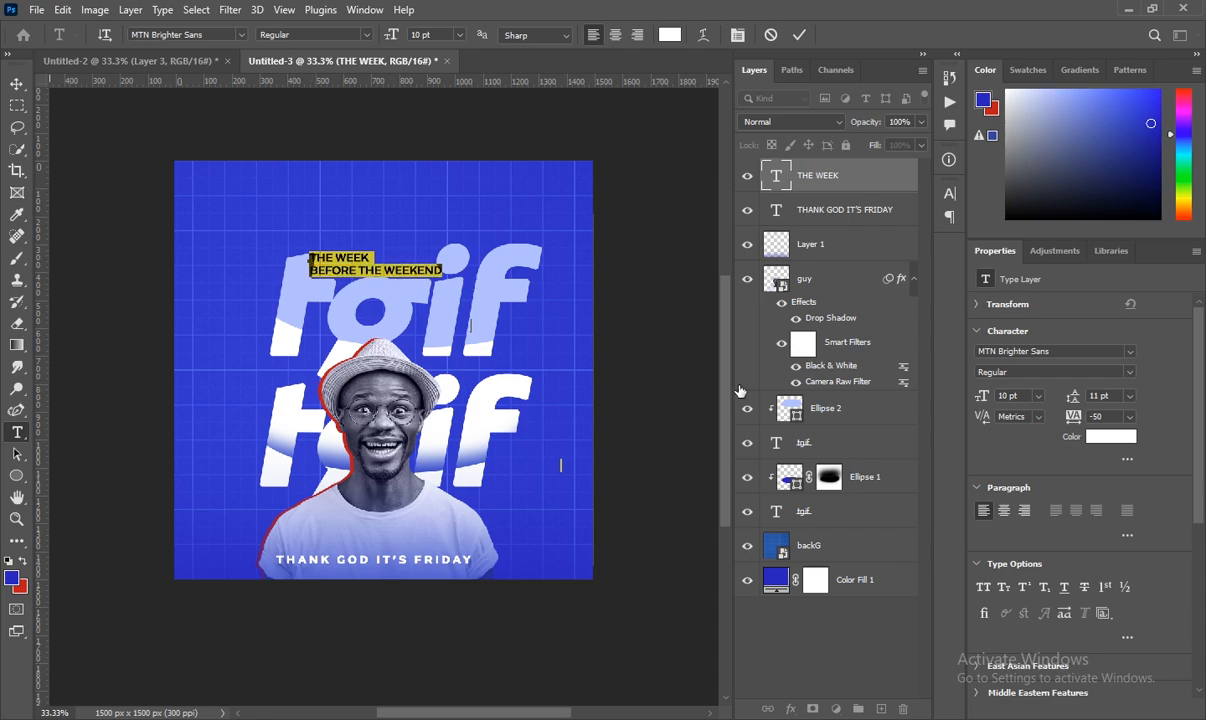
Step: Set the two-line text's font size and leading to 8 pt and fit it into the gap between the upper t and i
{"action": "left_click", "coordinate": [1007, 395]}
{"action": "key", "text": "Down"}
{"action": "key", "text": "Down"}
{"action": "key", "text": "Down"}
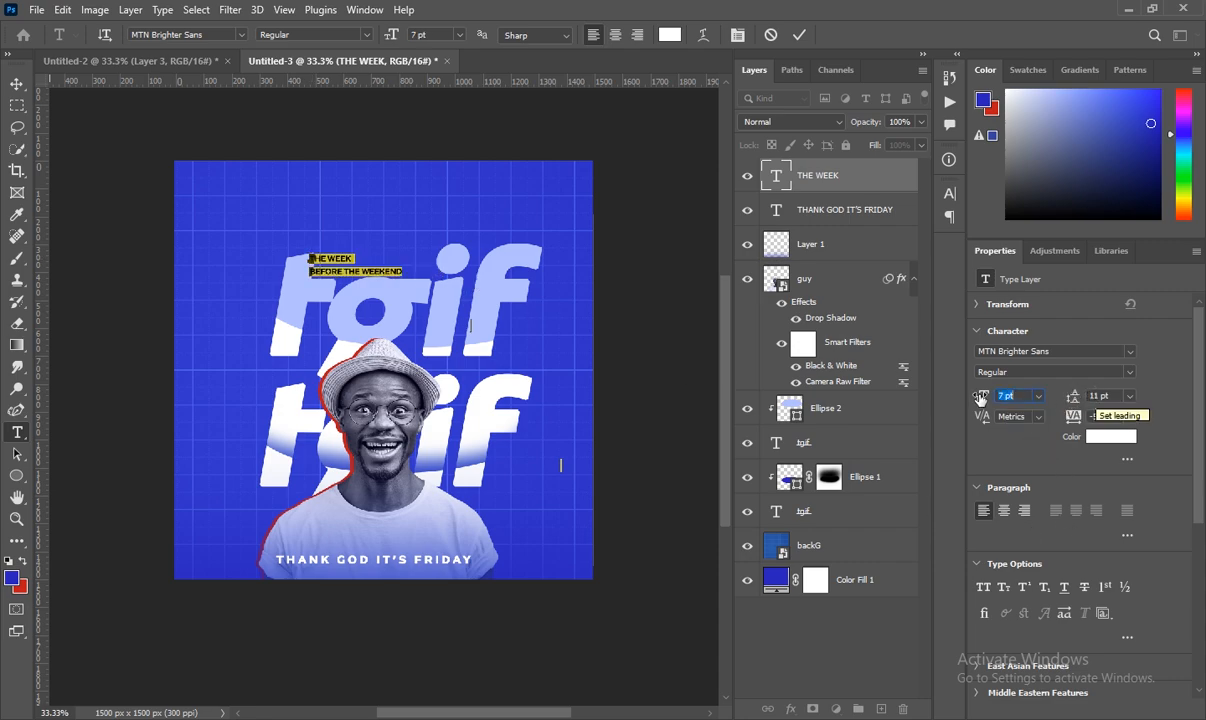
{"action": "key", "text": "Up"}
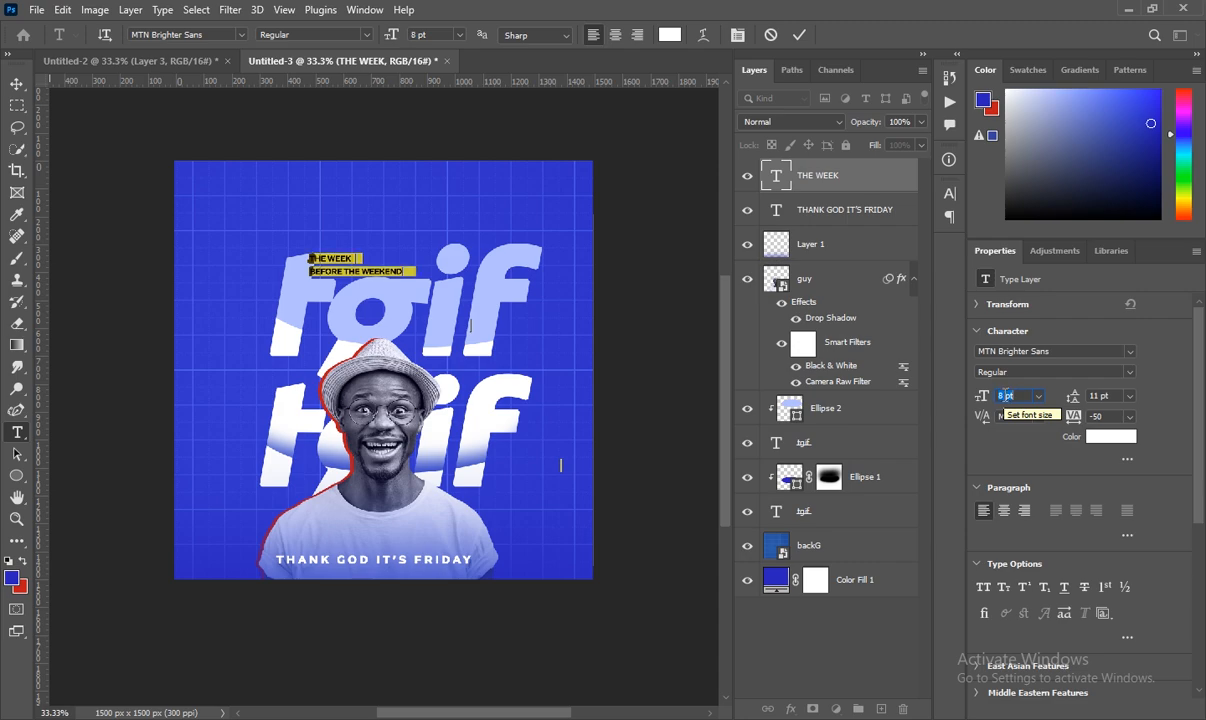
{"action": "left_click", "coordinate": [1098, 396]}
{"action": "key", "text": "Down"}
{"action": "key", "text": "Down"}
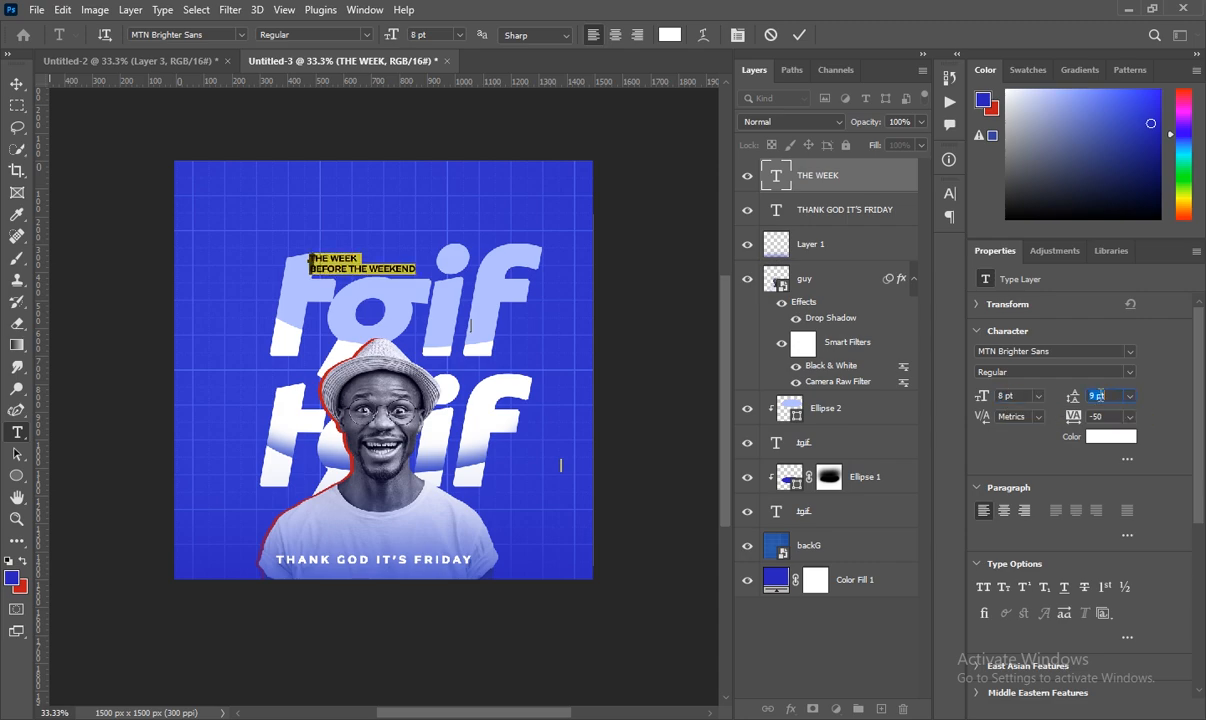
{"action": "key", "text": "Down"}
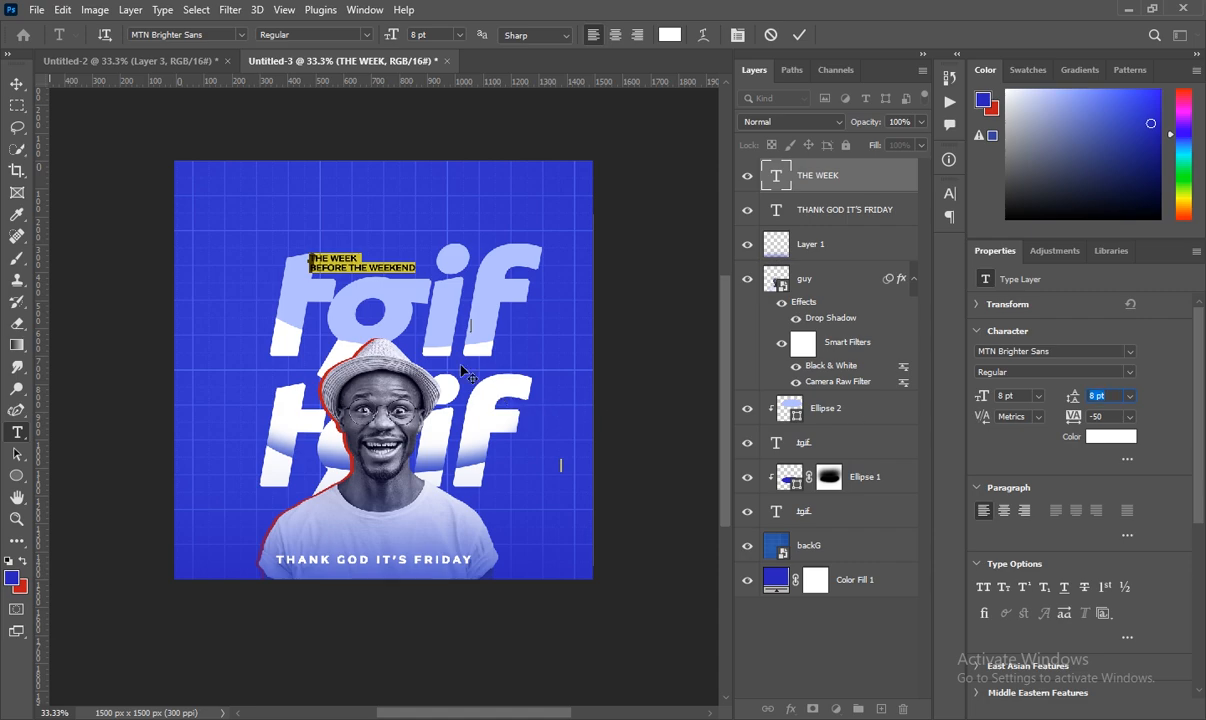
{"action": "left_click_drag", "start_coordinate": [340, 344], "coordinate": [353, 356]}
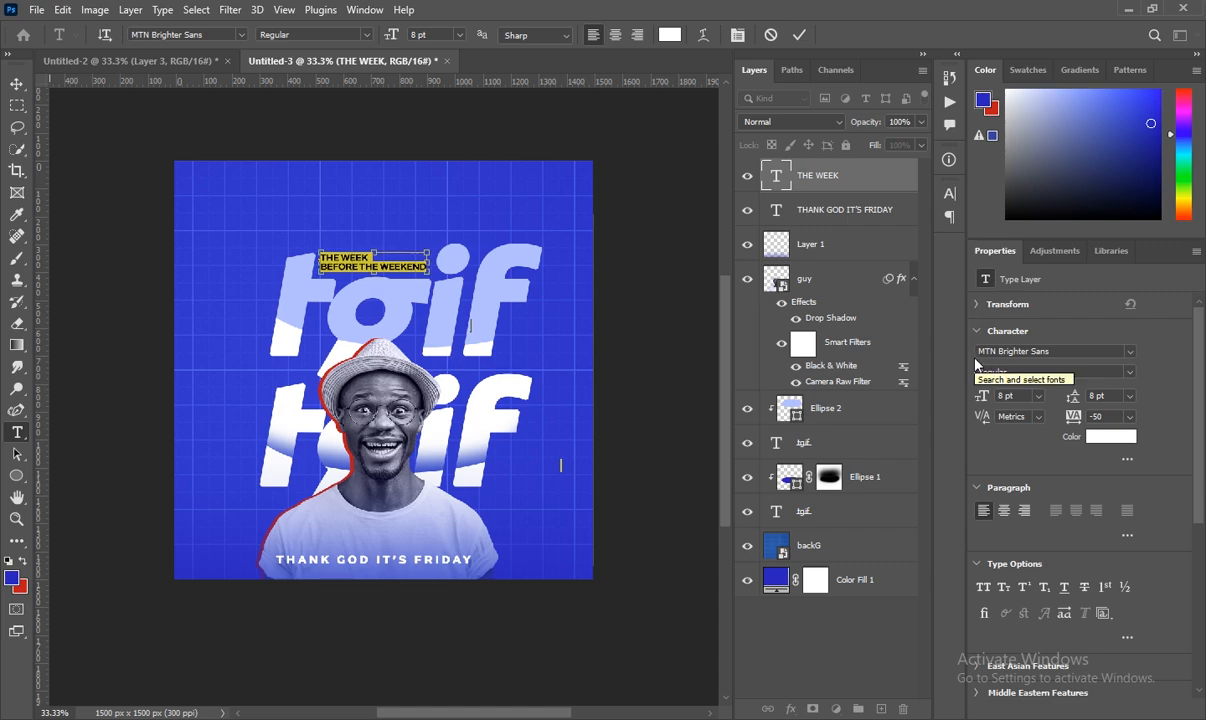
{"action": "left_click", "coordinate": [862, 183]}
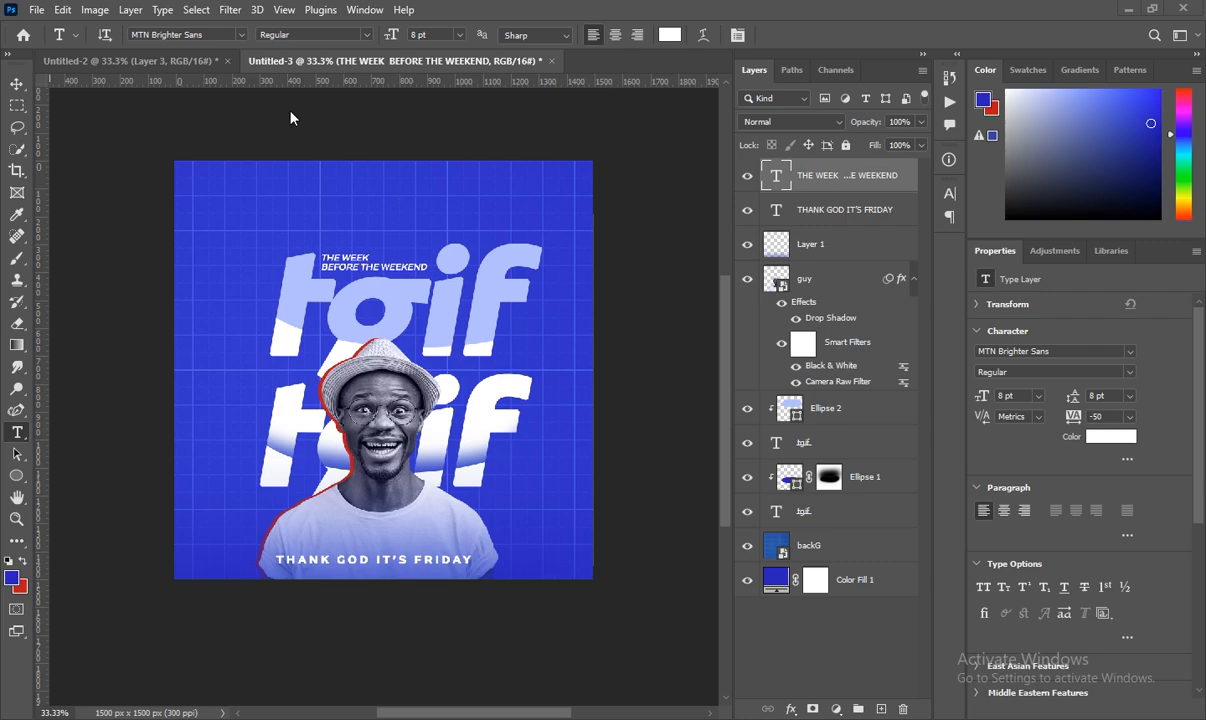
Step: With the Curvature Pen, draw a closed, tilted crown outline about 149 by 174 px above the man's hat, using the finished poster as reference
{"action": "left_click", "coordinate": [155, 62]}
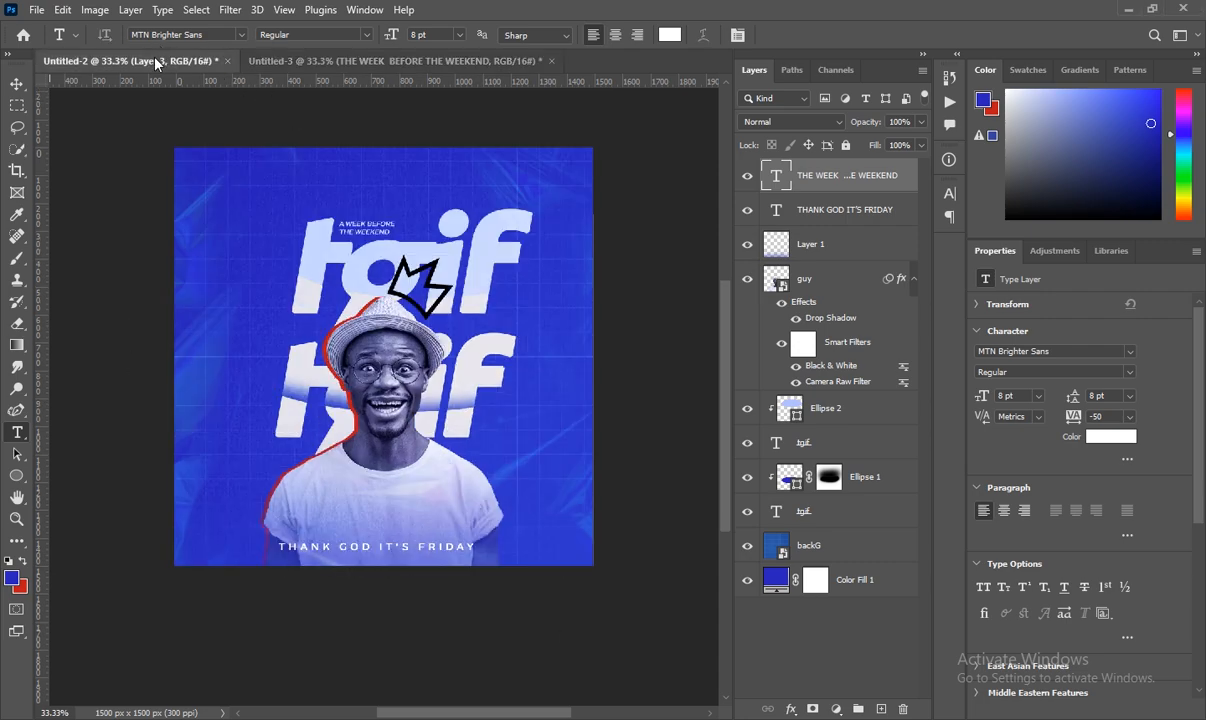
{"action": "left_click", "coordinate": [350, 63]}
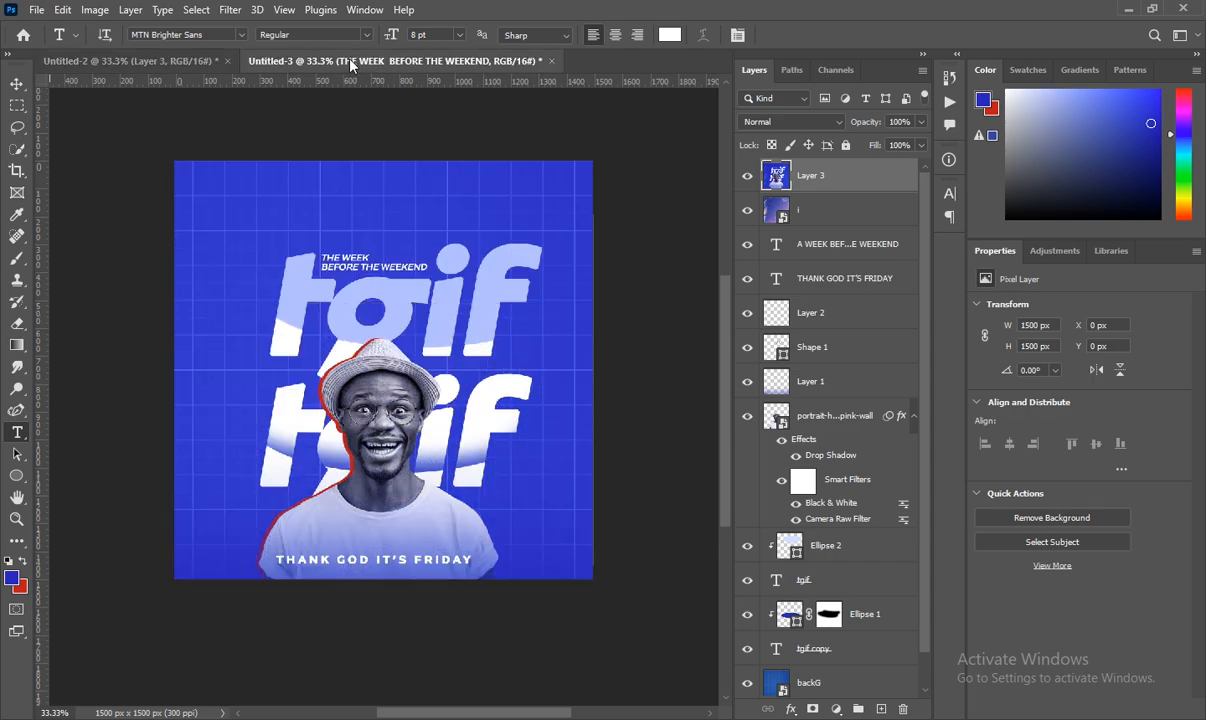
{"action": "left_click", "coordinate": [16, 413]}
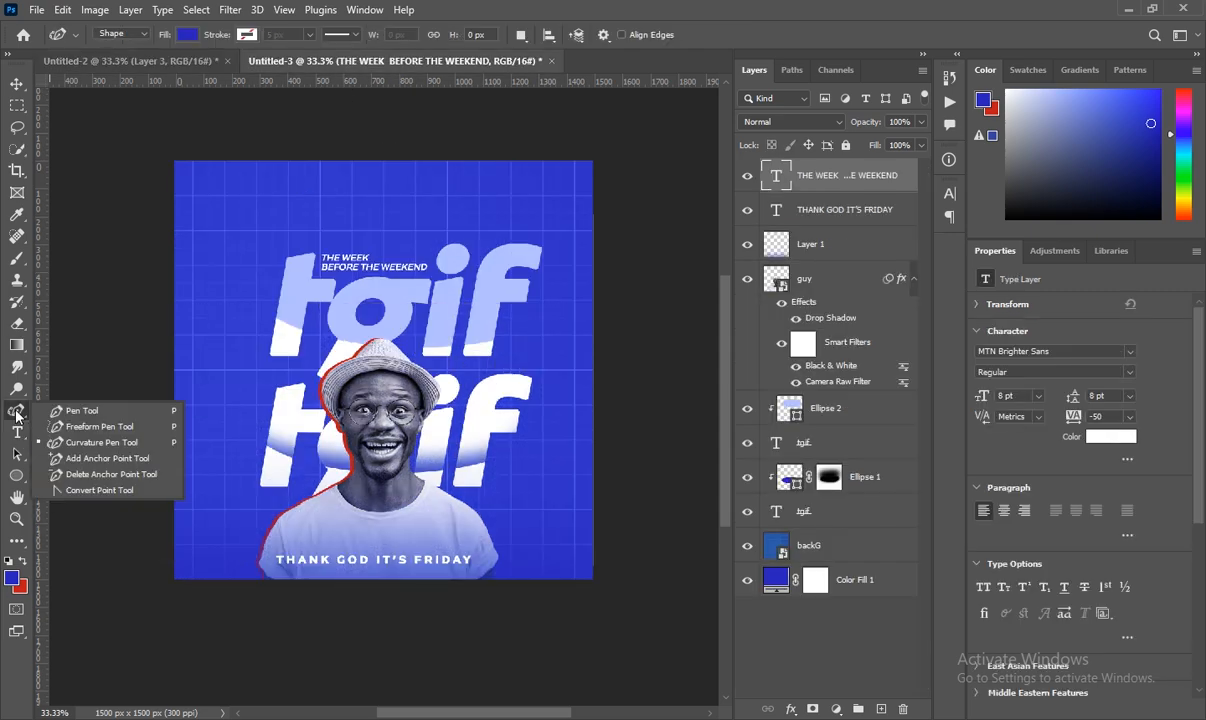
{"action": "left_click", "coordinate": [100, 442]}
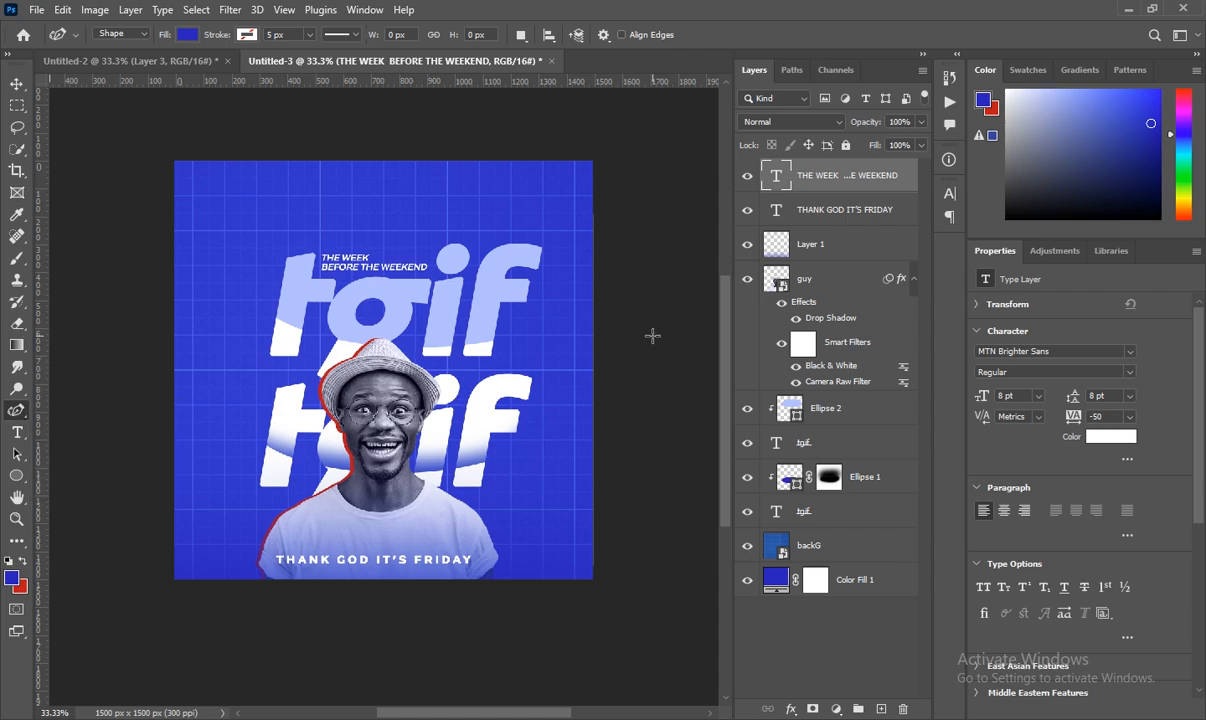
{"action": "left_click", "coordinate": [387, 330]}
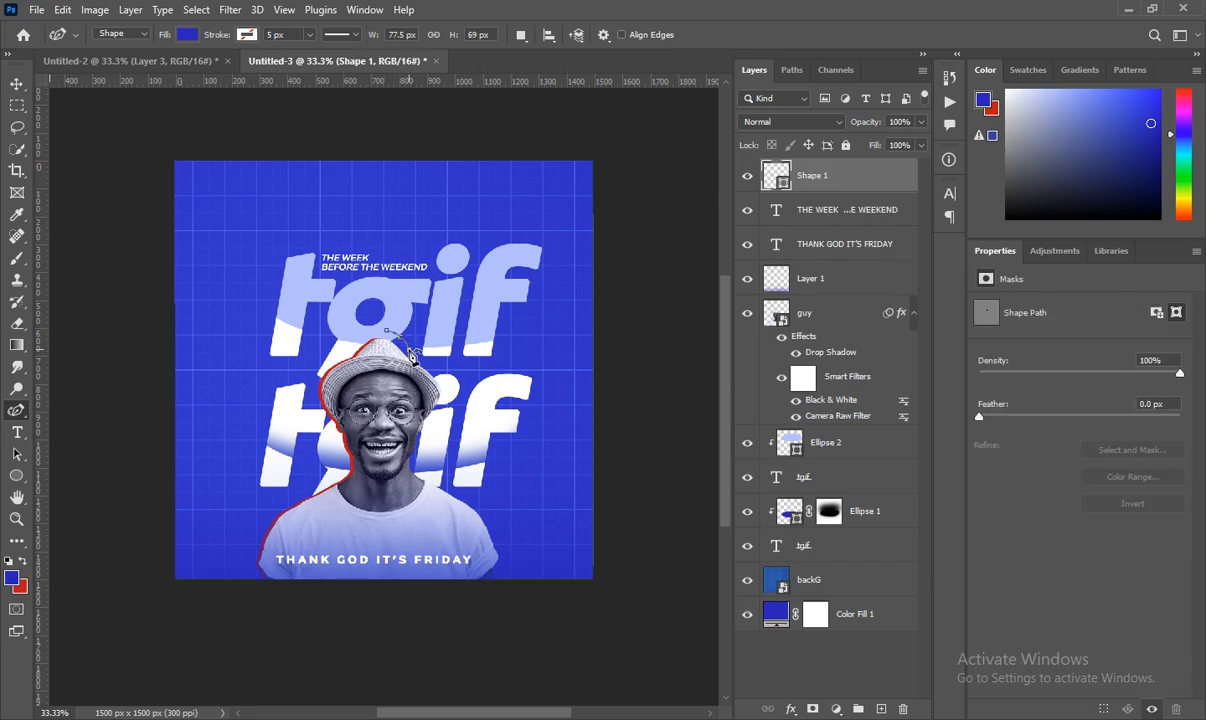
{"action": "left_click", "coordinate": [408, 349]}
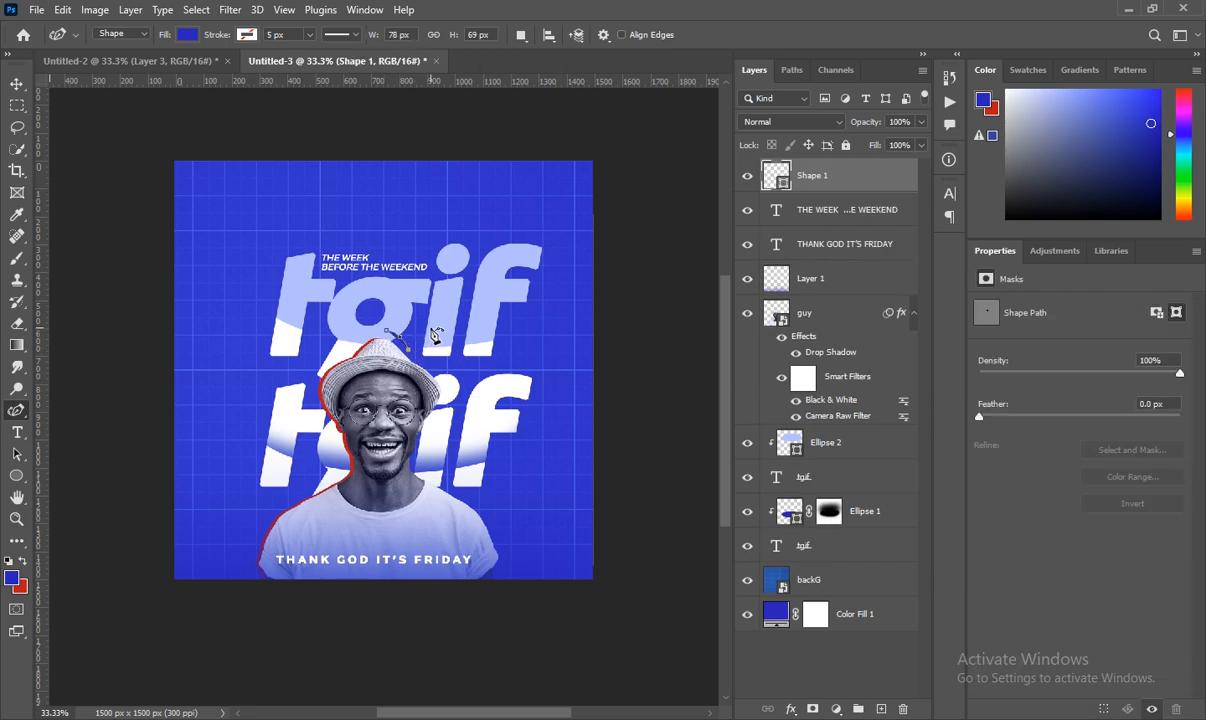
{"action": "left_click", "coordinate": [431, 344]}
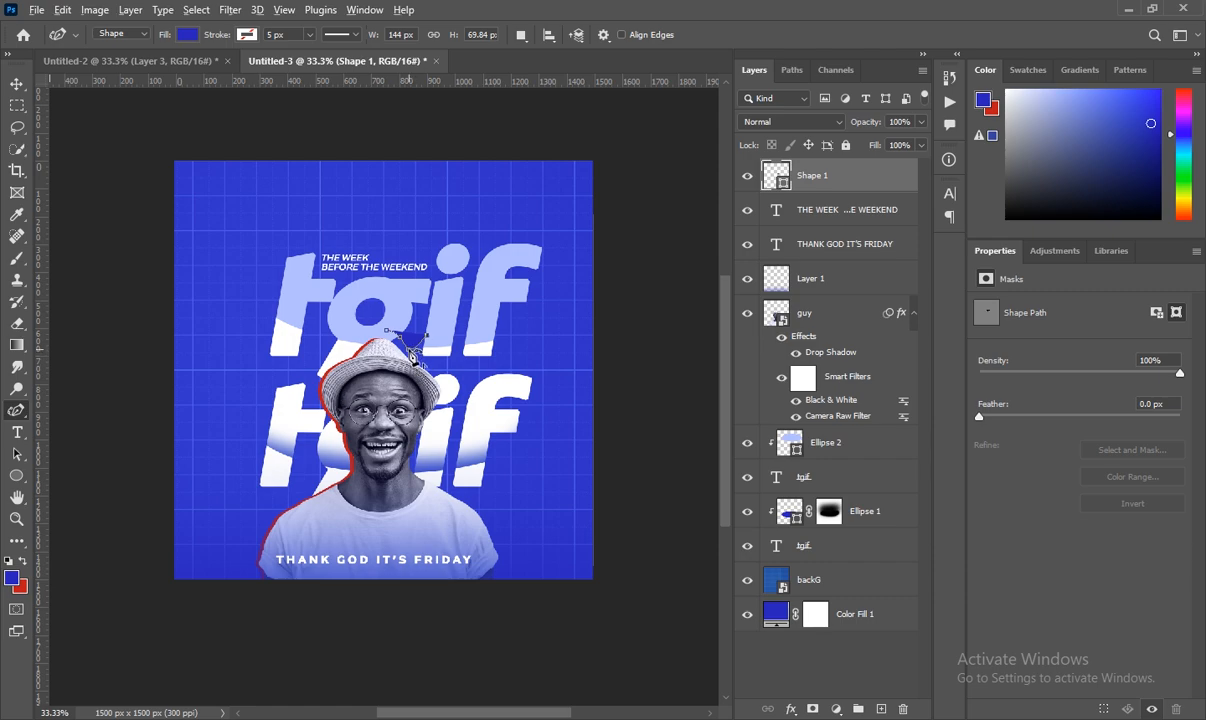
{"action": "left_click", "coordinate": [409, 350]}
{"action": "left_click_drag", "start_coordinate": [420, 336], "coordinate": [403, 305]}
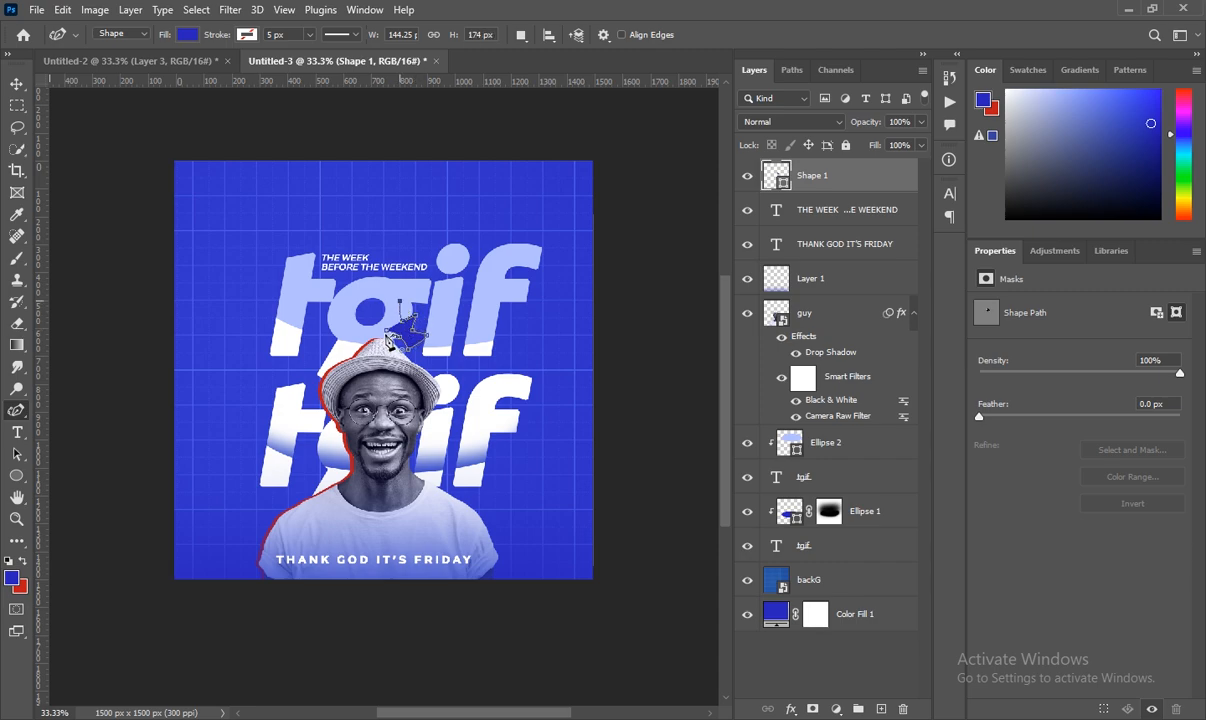
{"action": "left_click", "coordinate": [387, 331]}
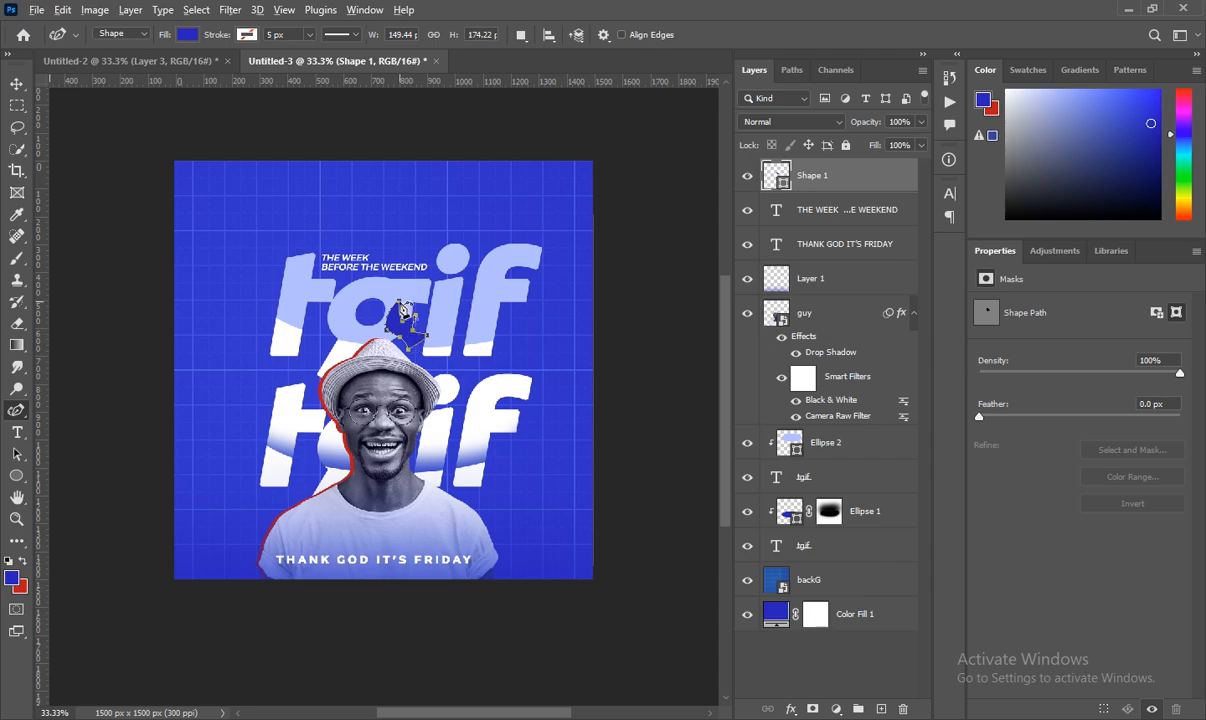
Step: Convert the crown outline's curved anchor points to sharp corners
{"action": "left_click", "coordinate": [401, 311]}
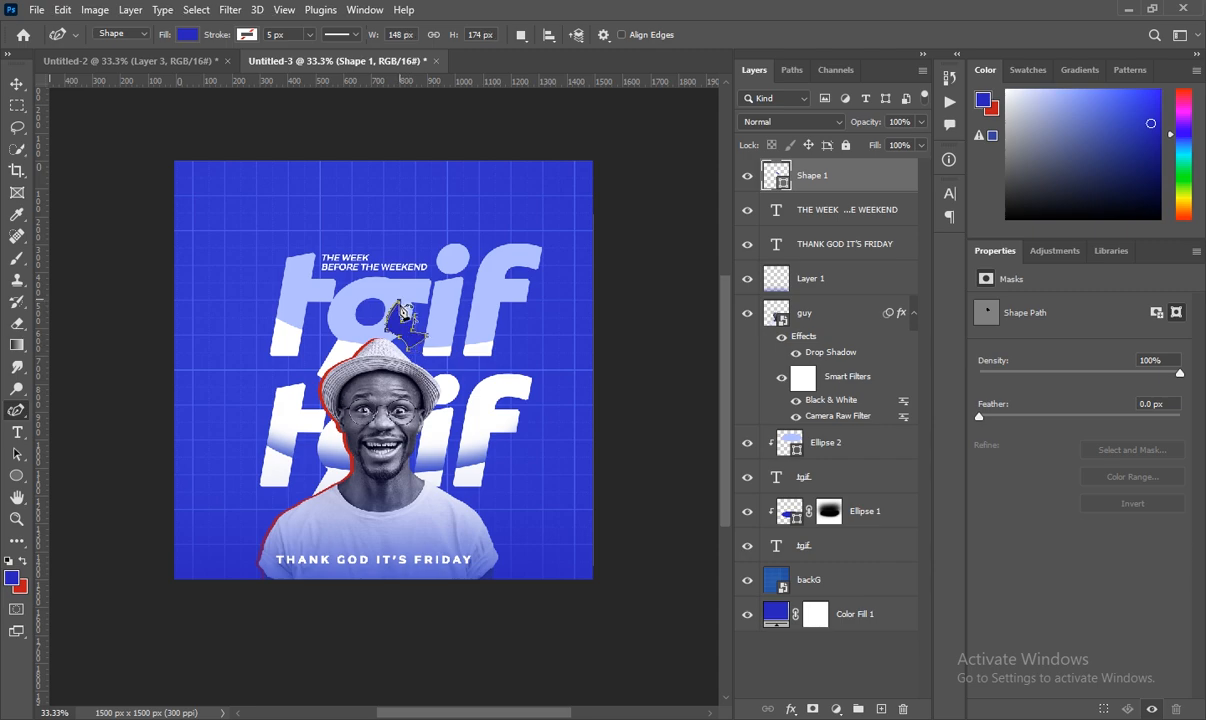
{"action": "double_click", "coordinate": [412, 331]}
{"action": "double_click", "coordinate": [427, 336]}
{"action": "double_click", "coordinate": [408, 350]}
{"action": "double_click", "coordinate": [400, 338]}
{"action": "double_click", "coordinate": [387, 331]}
Step: Remove the crown's fill and give it a solid black 15 px stroke
{"action": "left_click", "coordinate": [190, 35]}
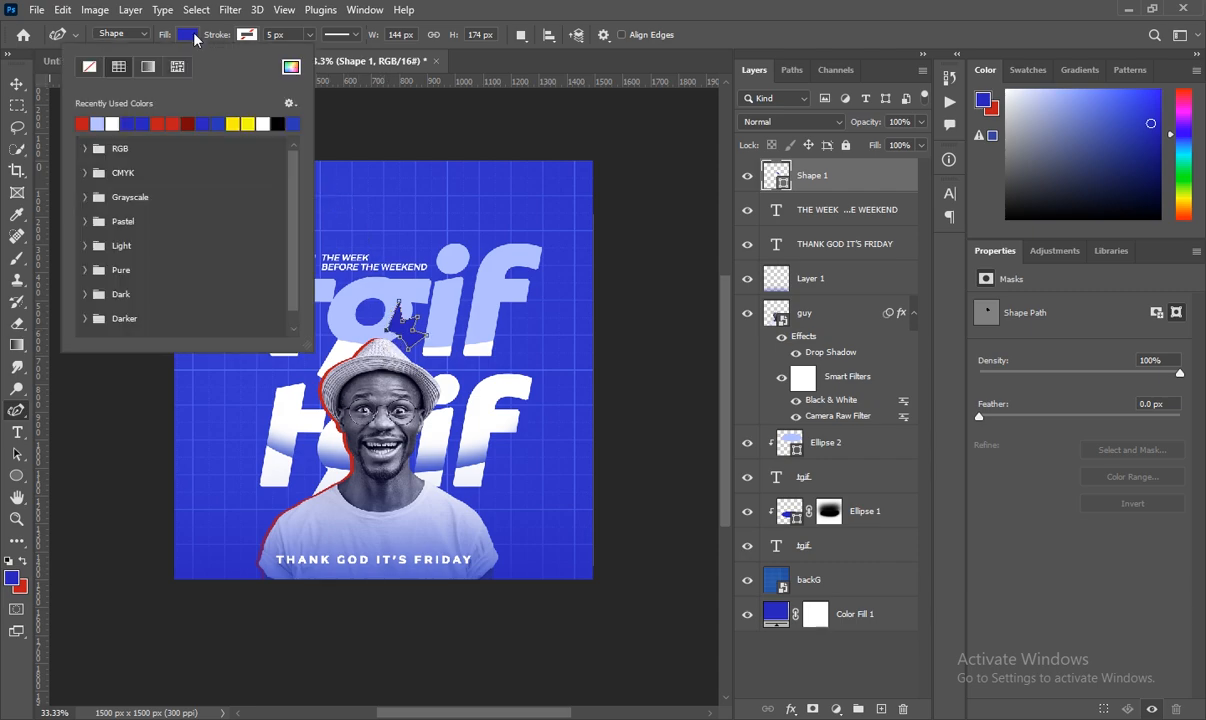
{"action": "left_click", "coordinate": [91, 68]}
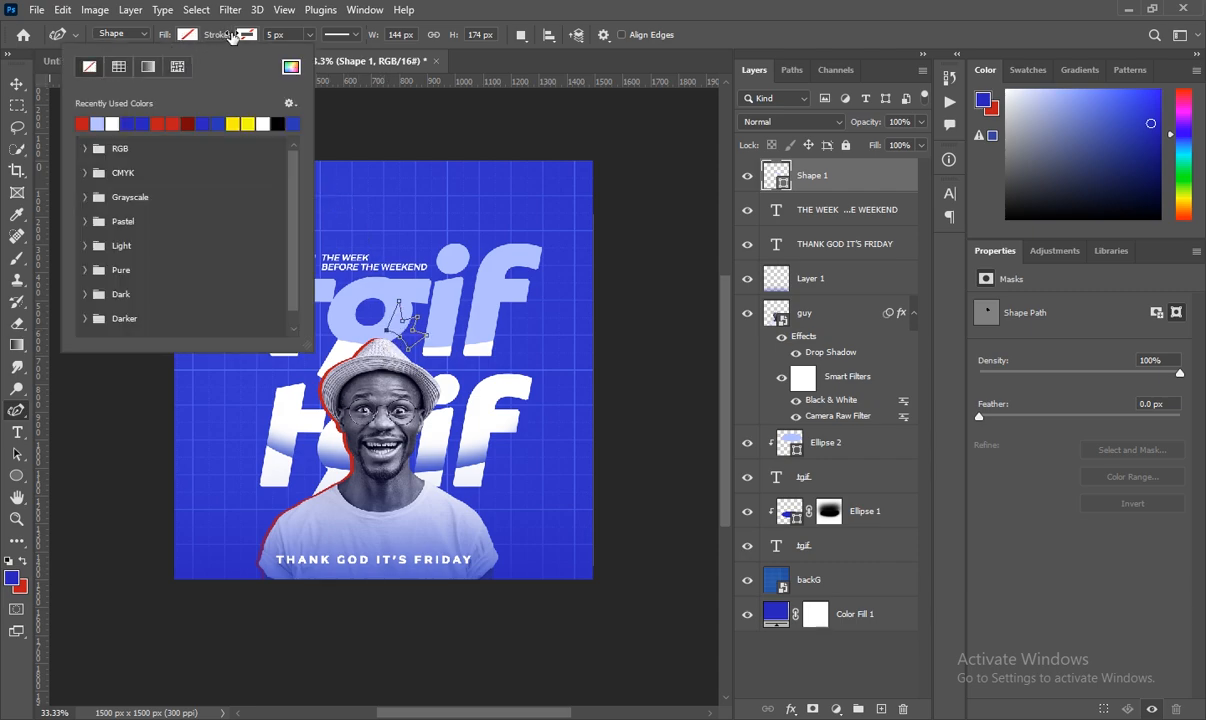
{"action": "left_click", "coordinate": [246, 35]}
{"action": "left_click", "coordinate": [246, 35]}
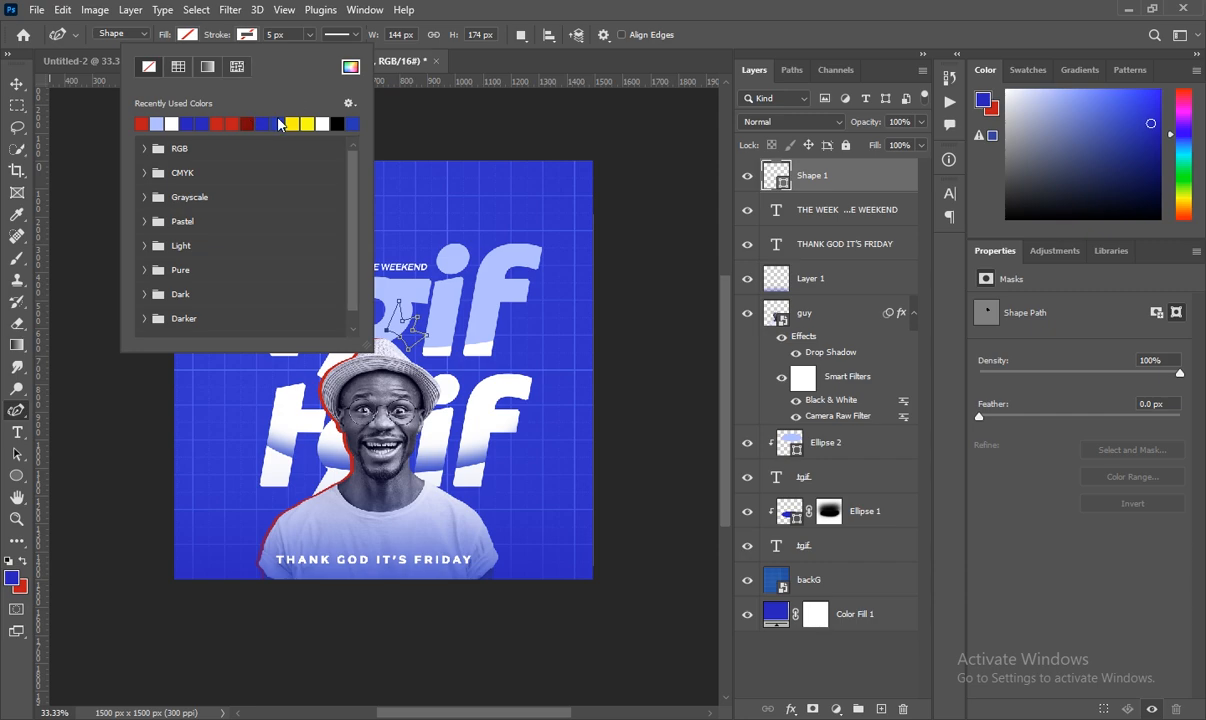
{"action": "left_click", "coordinate": [336, 123]}
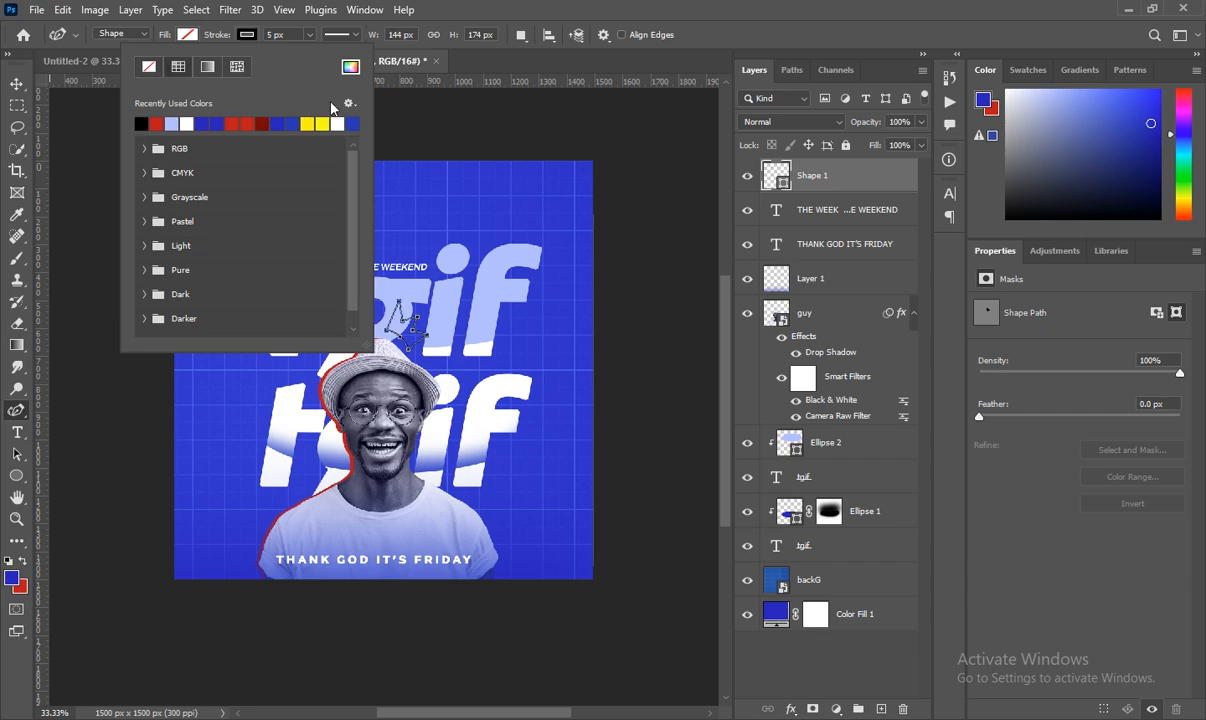
{"action": "left_click", "coordinate": [275, 35]}
{"action": "scroll", "coordinate": [274, 35], "scroll_direction": "up", "scroll_amount": 6}
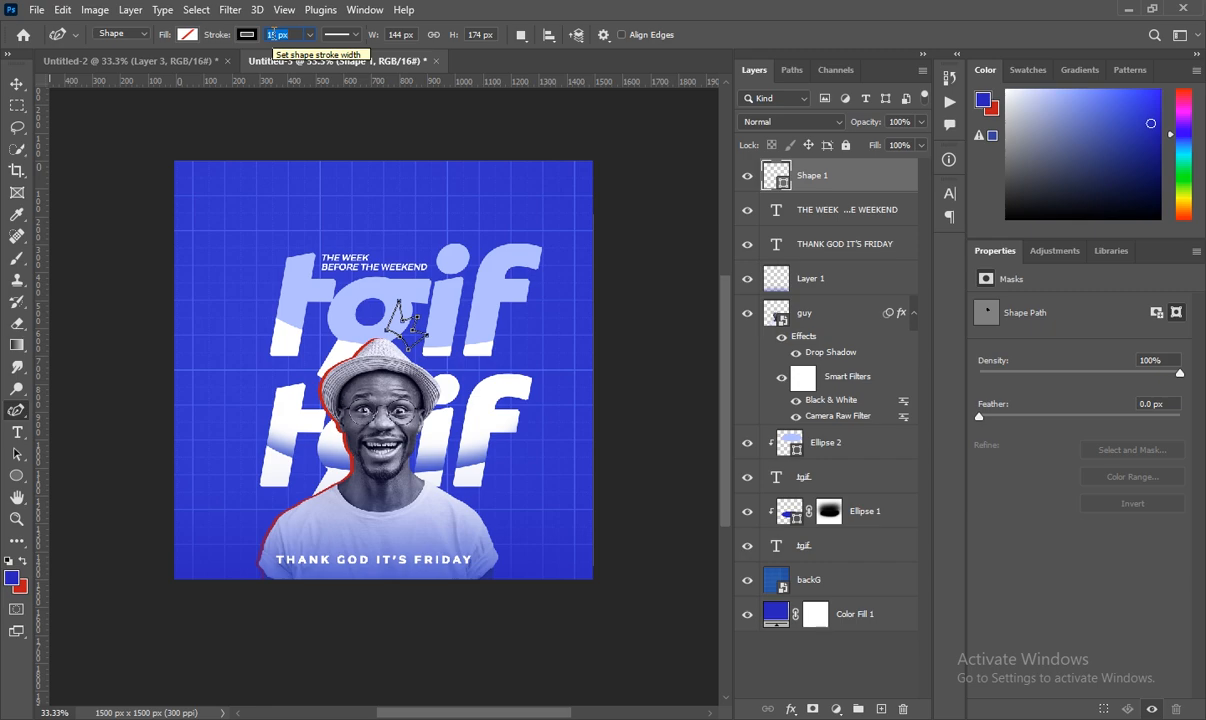
{"action": "key", "text": "Return"}
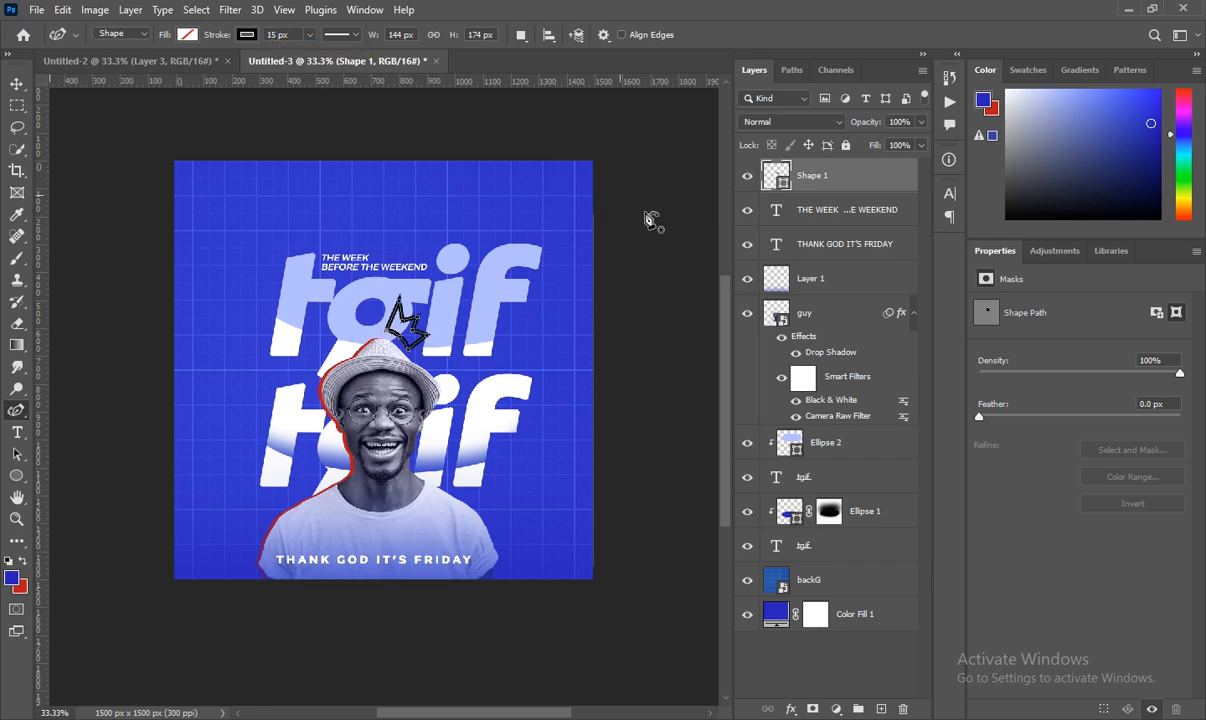
Step: Delete the crown shape
{"action": "key", "text": "Delete"}
{"action": "key", "text": "t"}
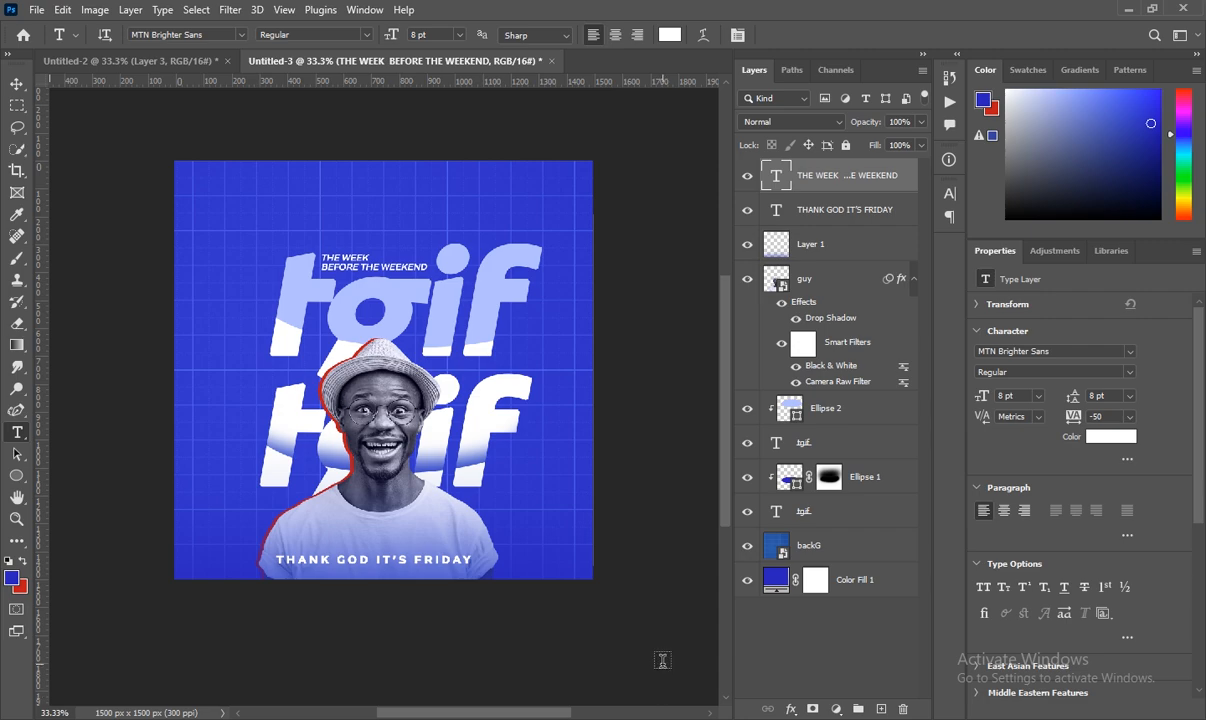
Step: Place the texture image from the source files folder on a new layer above all the others in the poster
{"action": "left_click", "coordinate": [880, 708]}
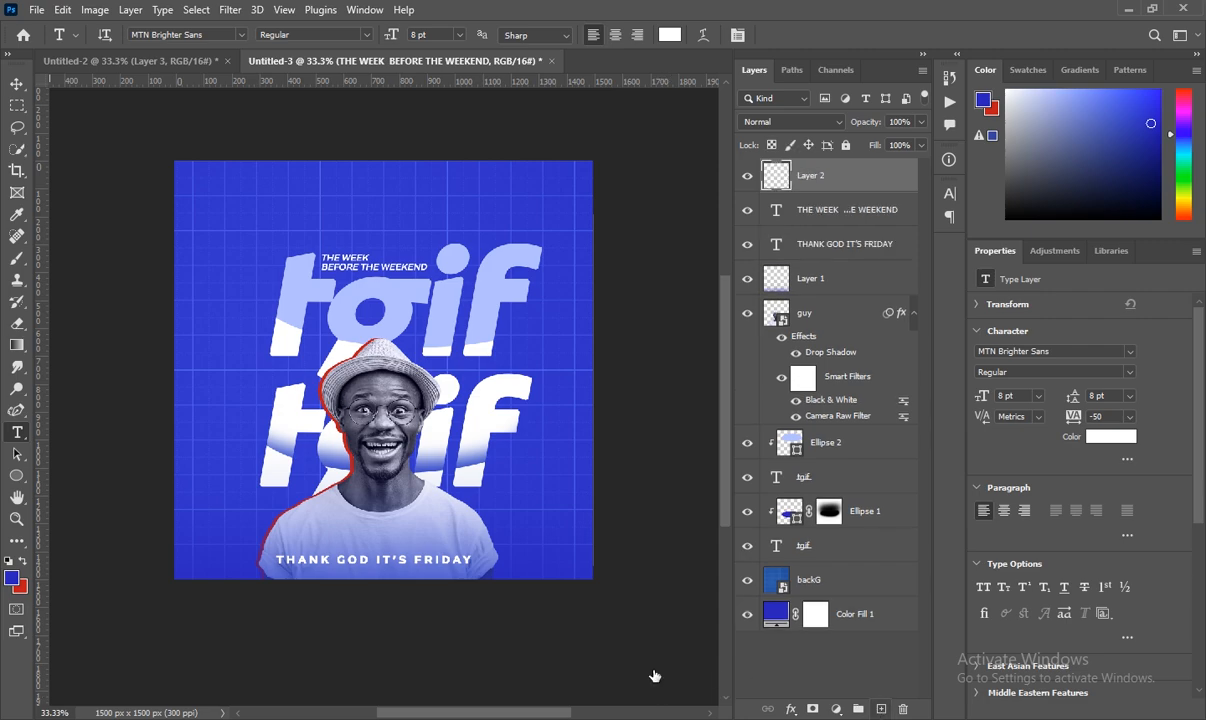
{"action": "left_click", "coordinate": [398, 672]}
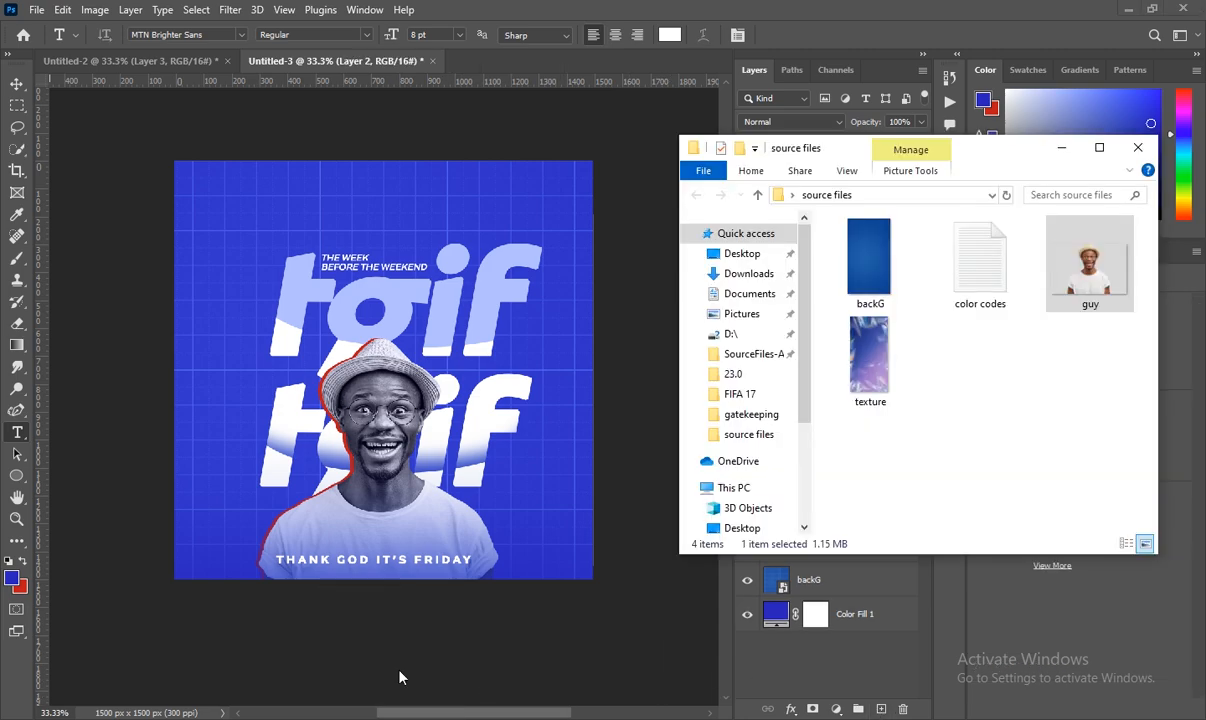
{"action": "left_click", "coordinate": [878, 376]}
{"action": "left_click_drag", "start_coordinate": [878, 376], "coordinate": [450, 421]}
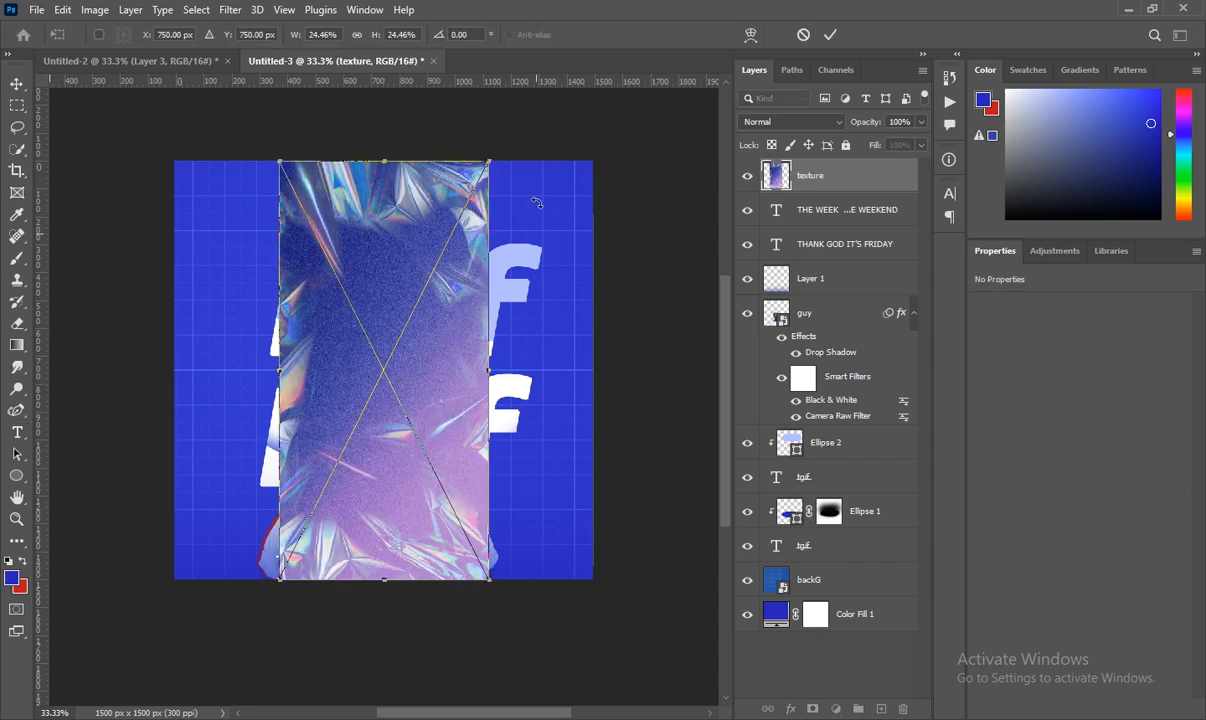
Step: Scale the placed texture to 50% width and 50% height so it covers the whole poster
{"action": "left_click", "coordinate": [321, 34]}
{"action": "type", "text": "50"}
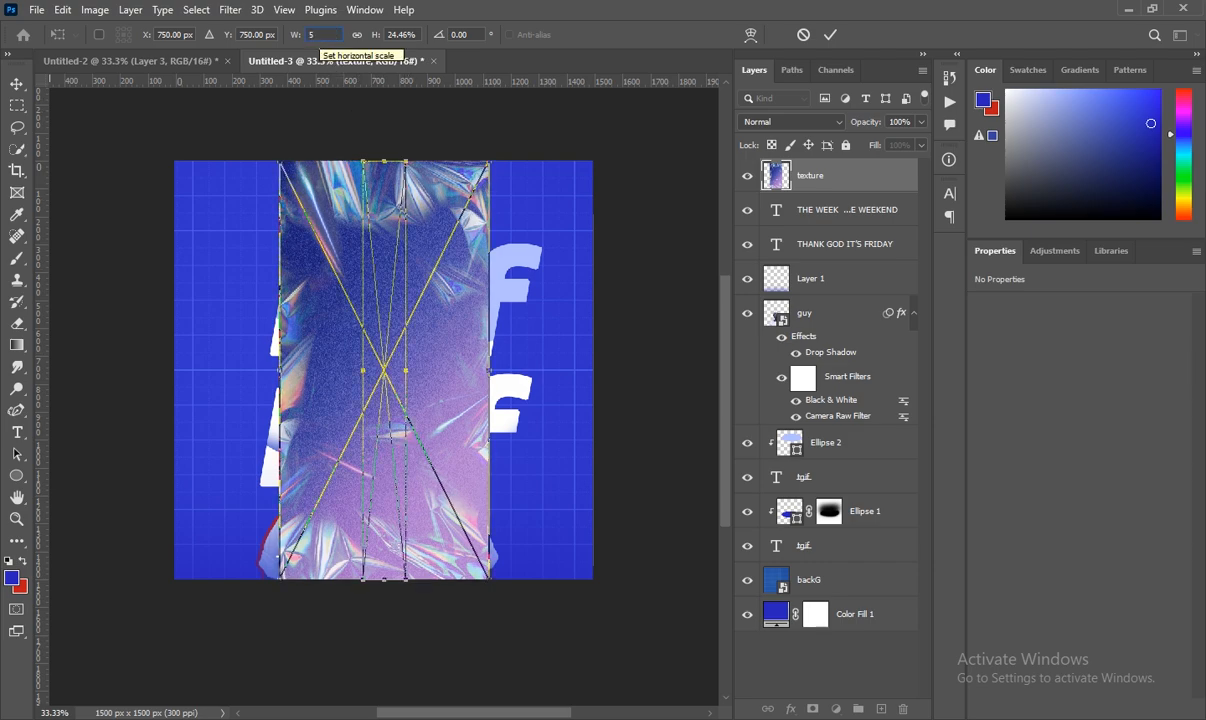
{"action": "left_click", "coordinate": [391, 35]}
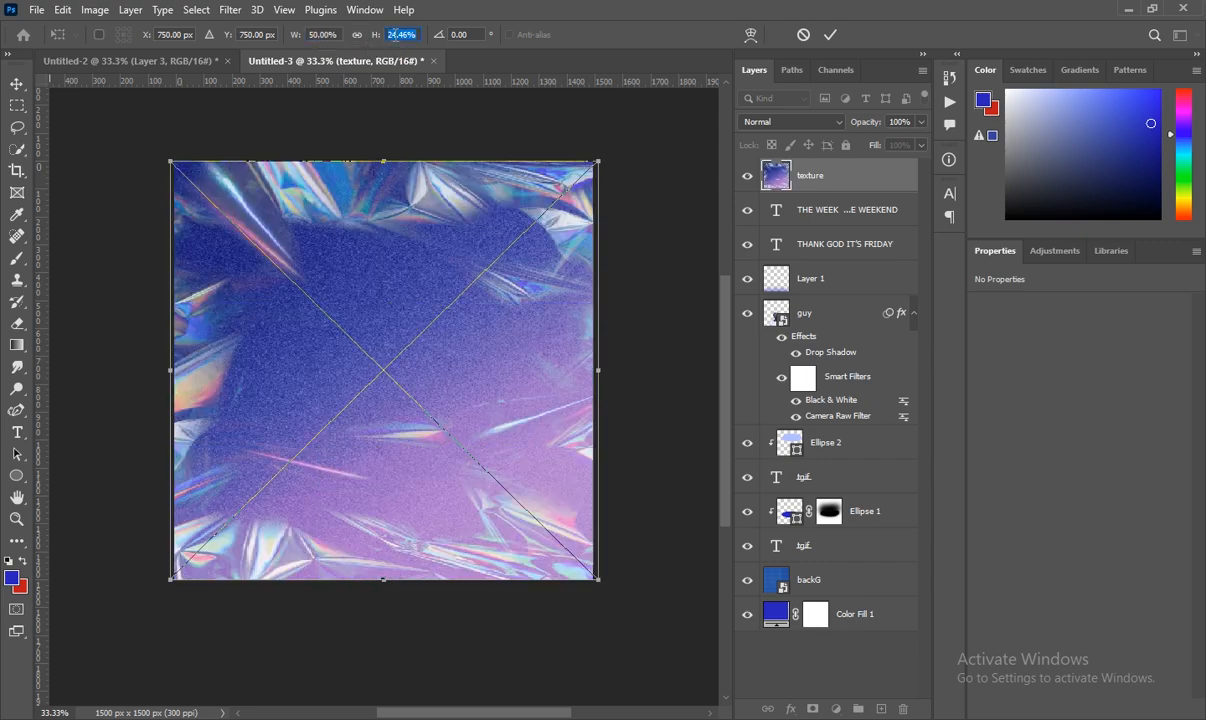
{"action": "type", "text": "50"}
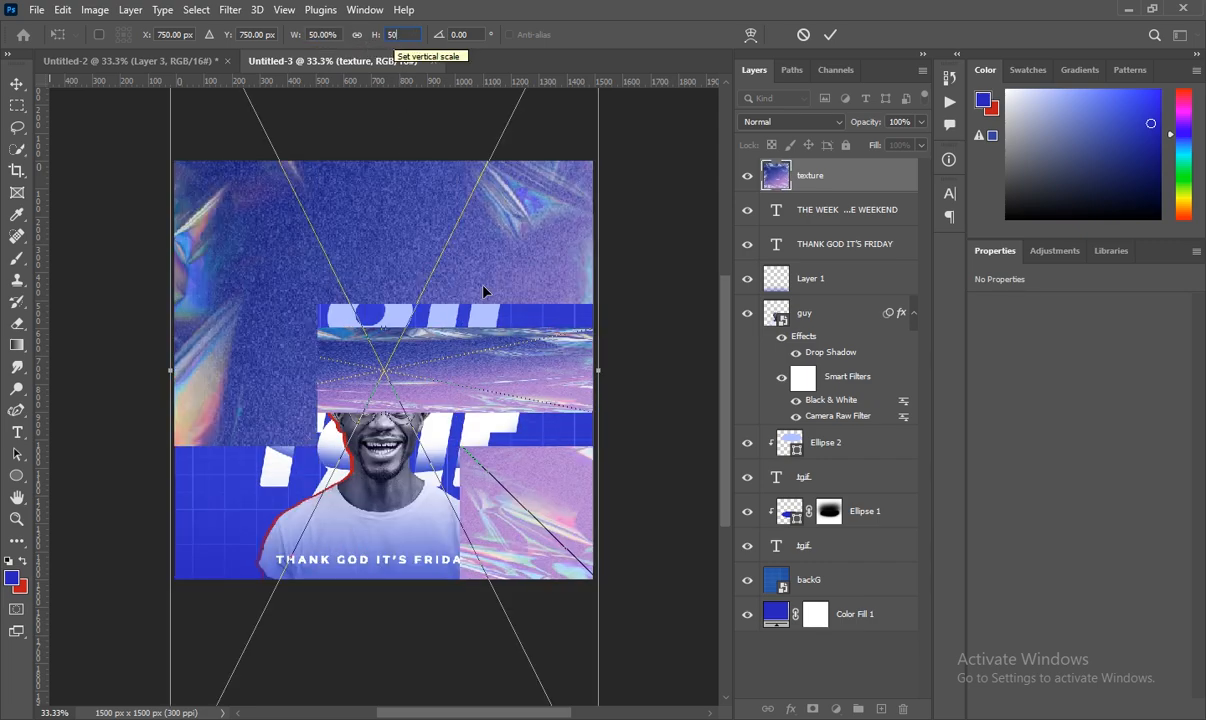
{"action": "key", "text": "Return"}
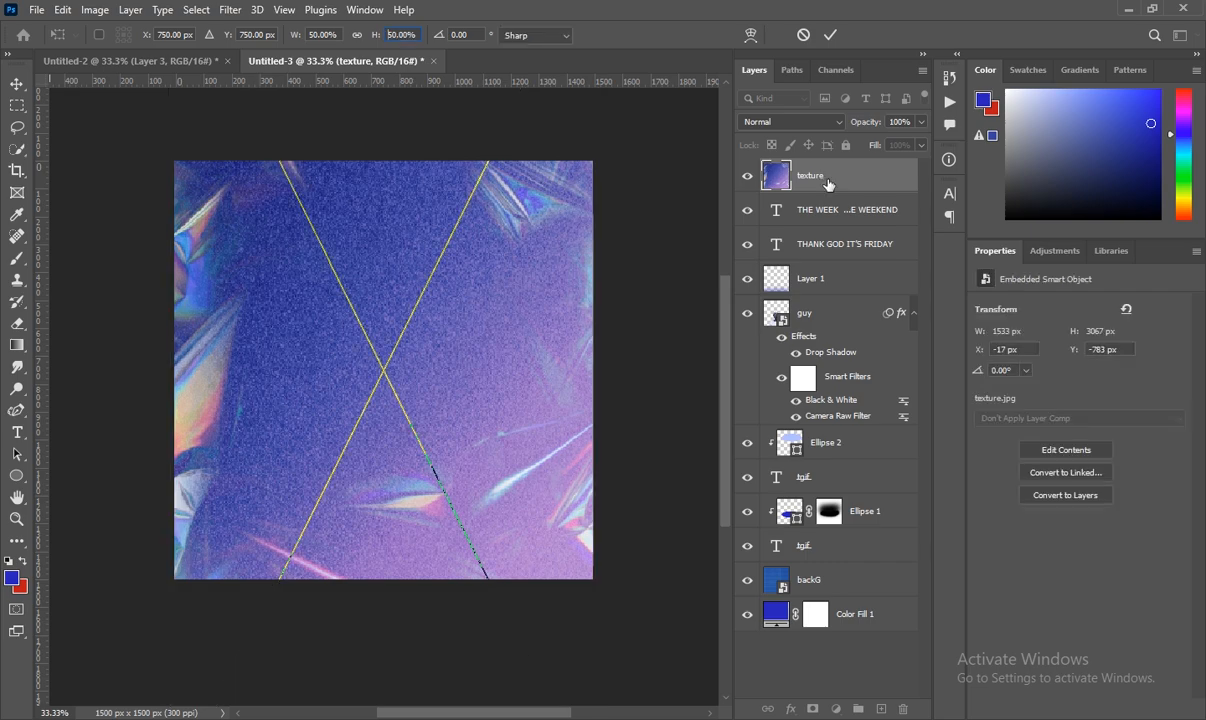
Step: Set the texture layer's blend mode to Soft Light
{"action": "key", "text": "t"}
{"action": "left_click", "coordinate": [805, 122]}
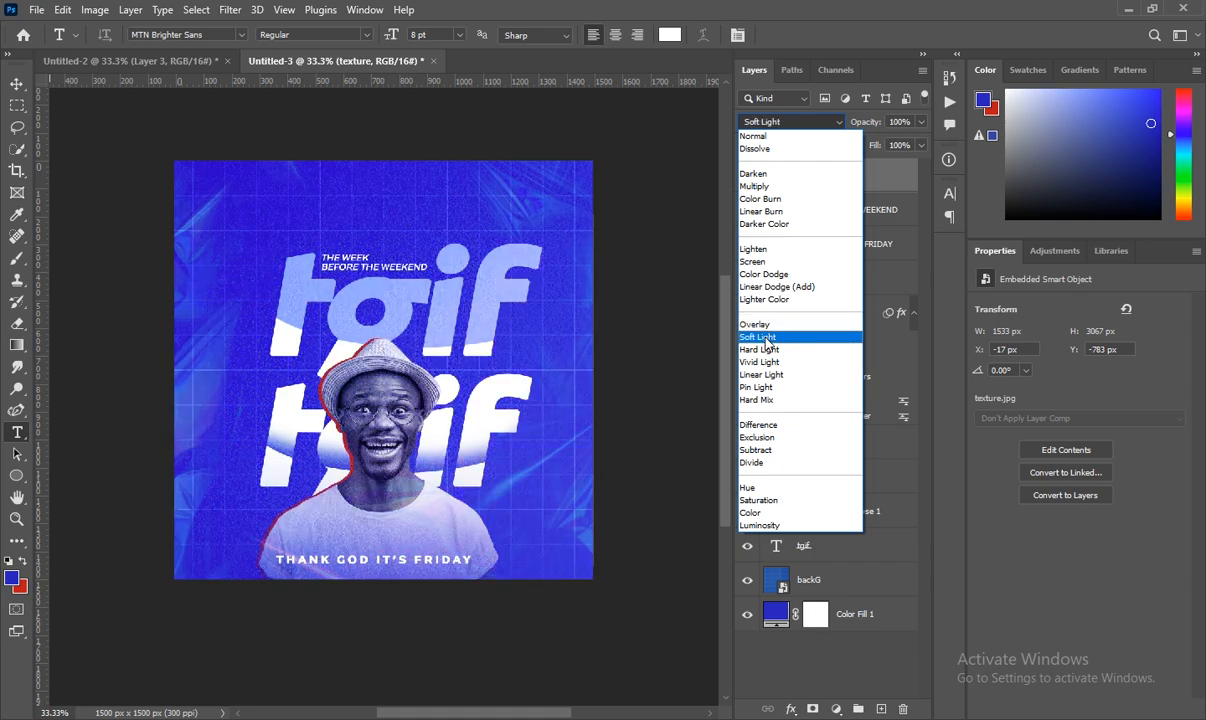
{"action": "left_click", "coordinate": [757, 340]}
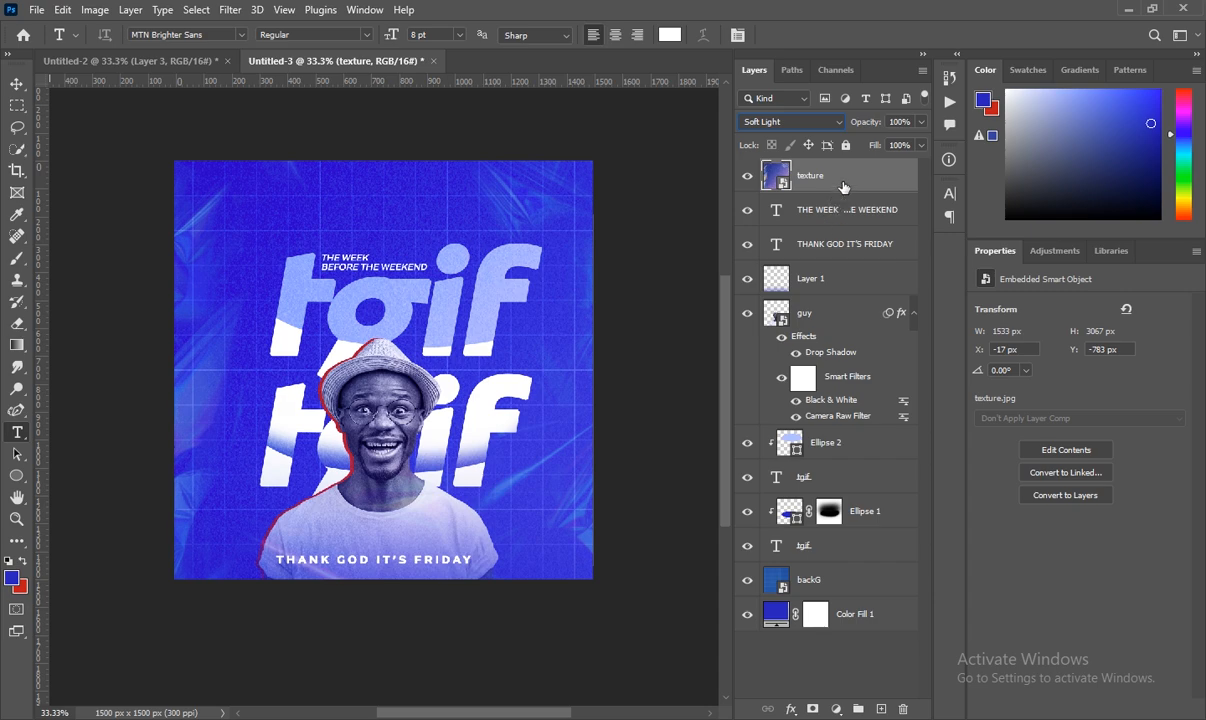